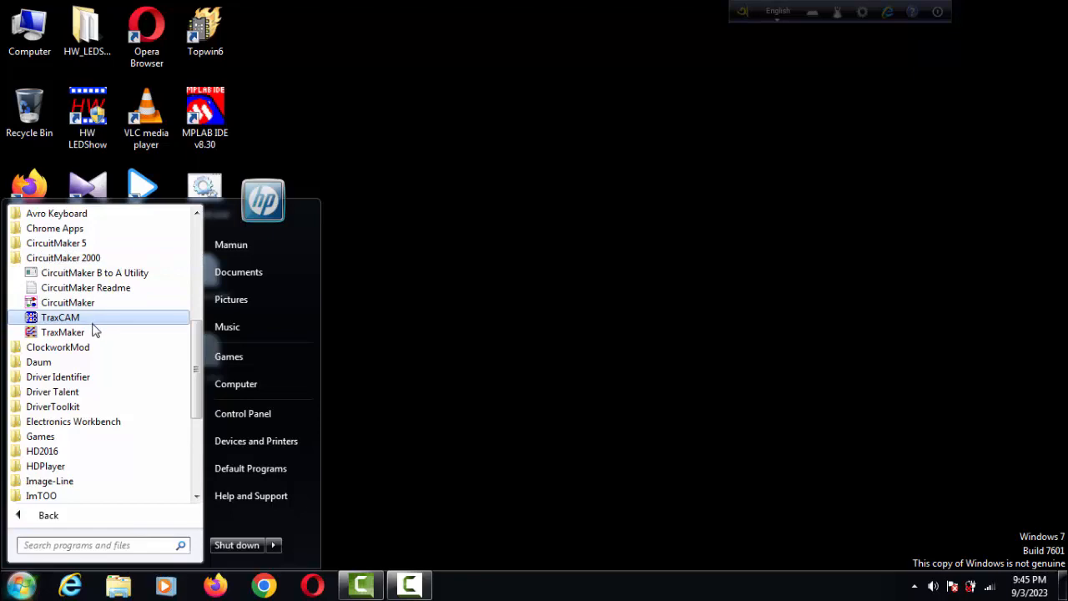
# Open TraxMaker and place one AXIAL0.3 component in the upper part of the empty board, accepting the default component information.
pyautogui.click(91, 334)
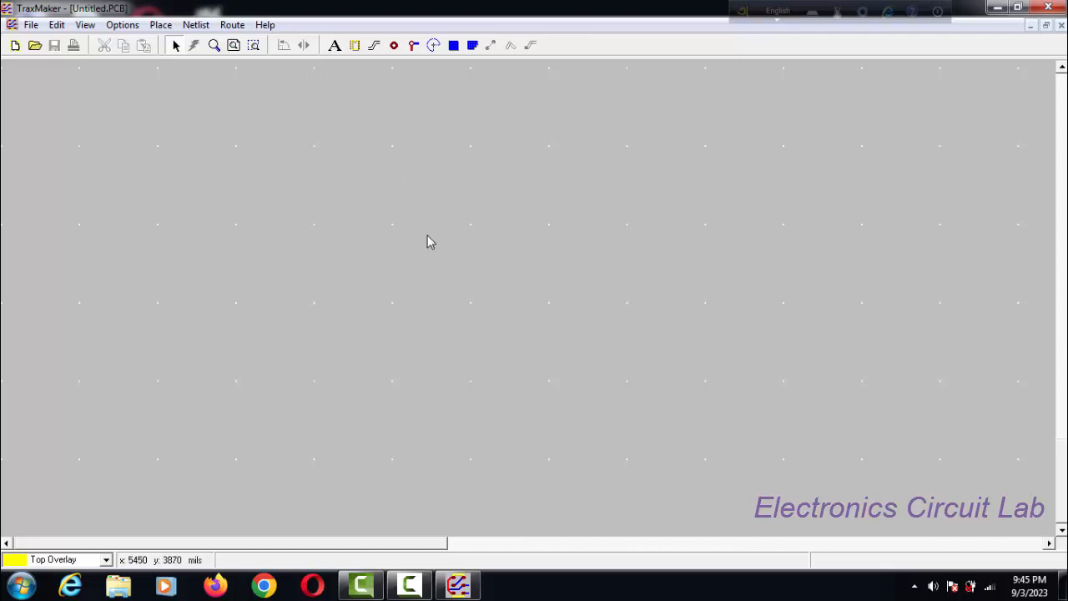
pyautogui.click(355, 46)
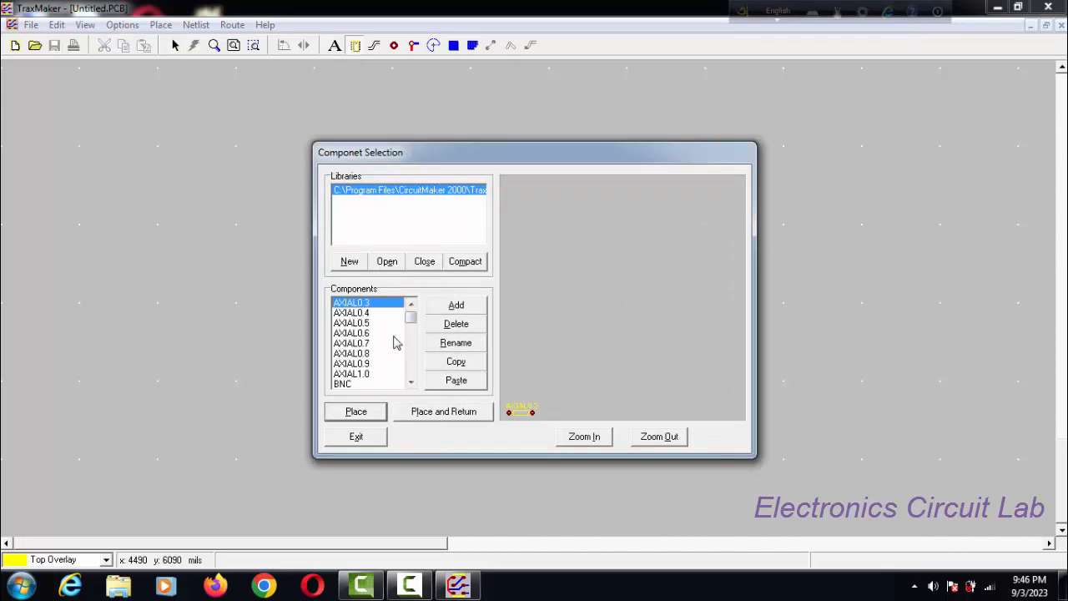
pyautogui.click(598, 438)
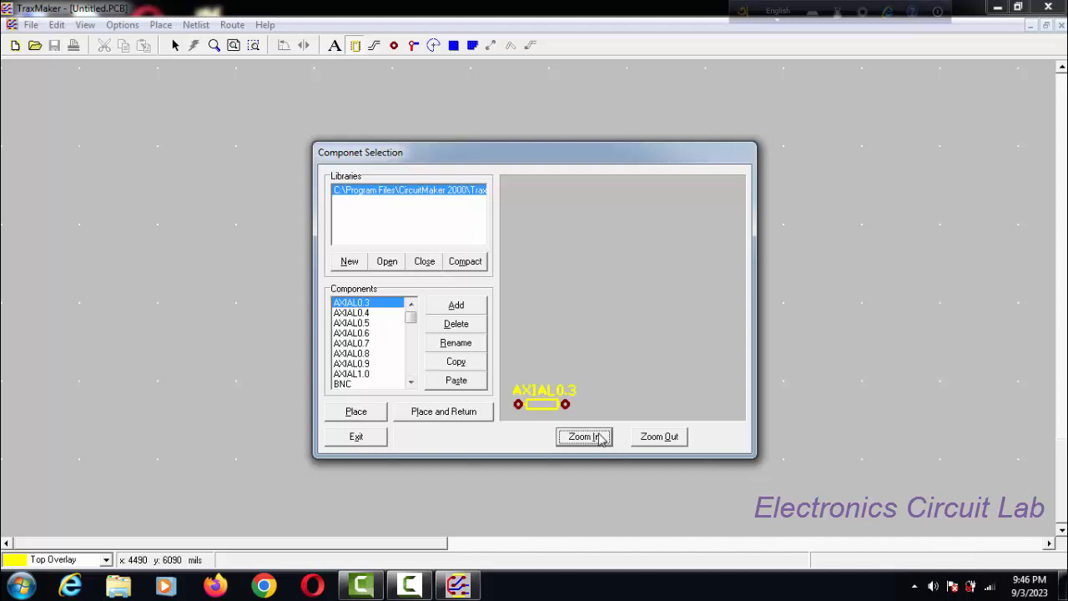
pyautogui.click(356, 417)
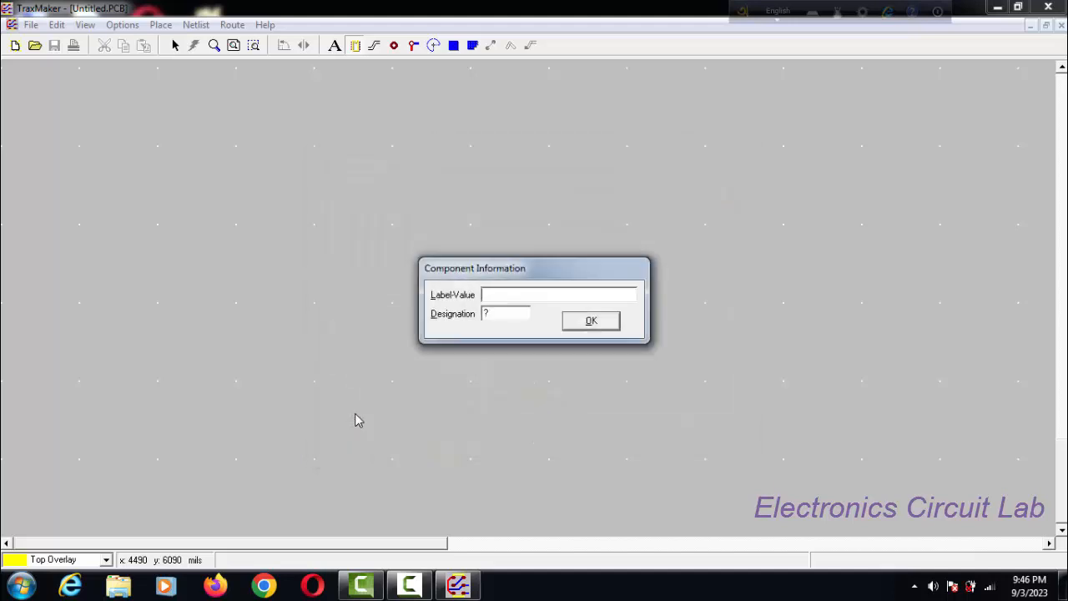
pyautogui.click(593, 321)
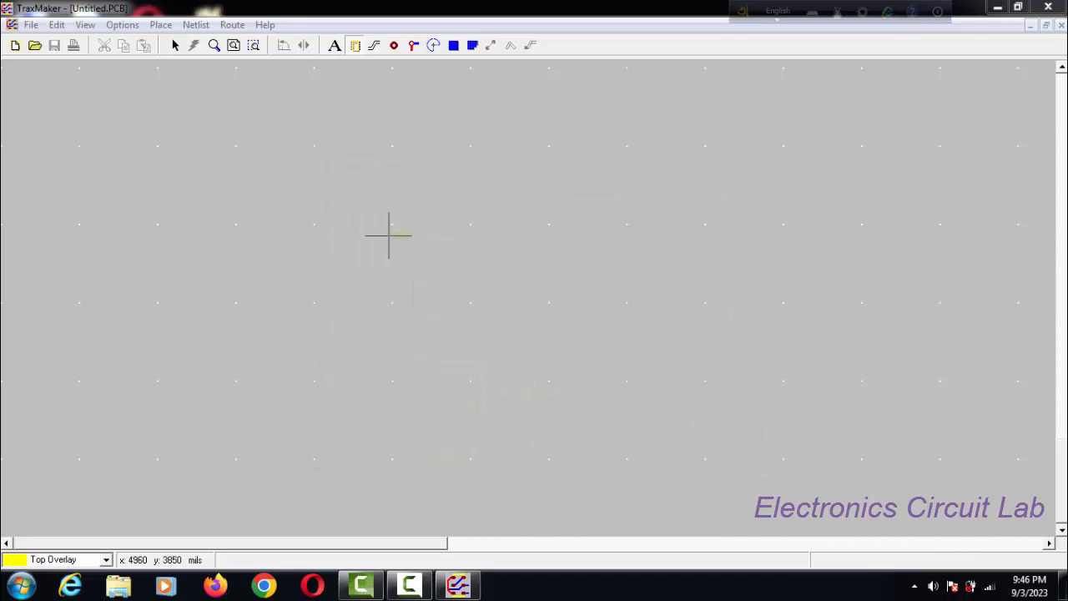
pyautogui.click(344, 202)
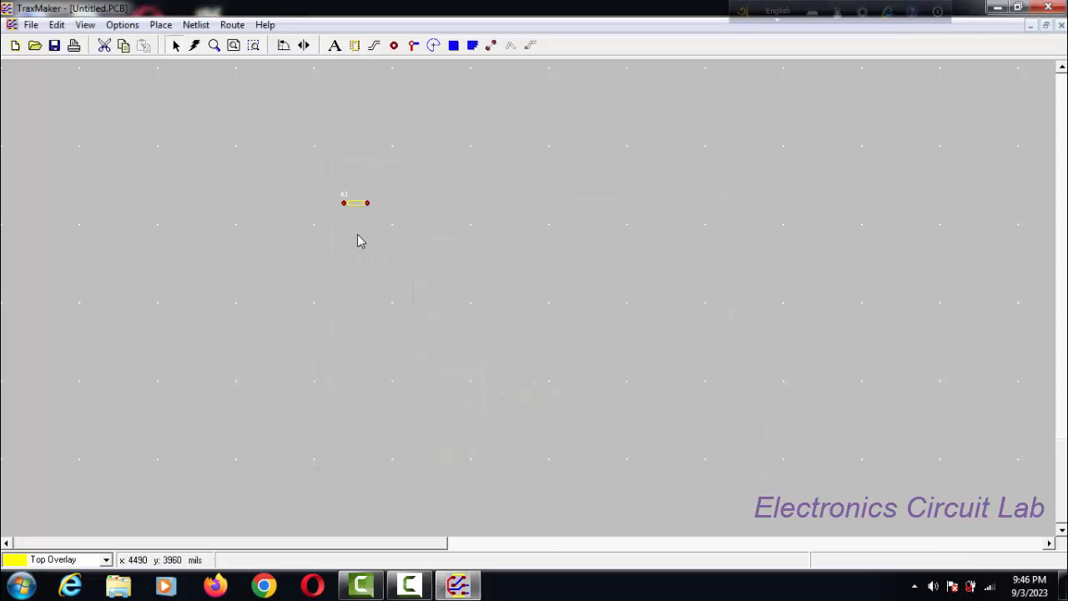
# Place a second AXIAL0.3 component directly below the first one, with its left pad aligned.
pyautogui.click(355, 45)
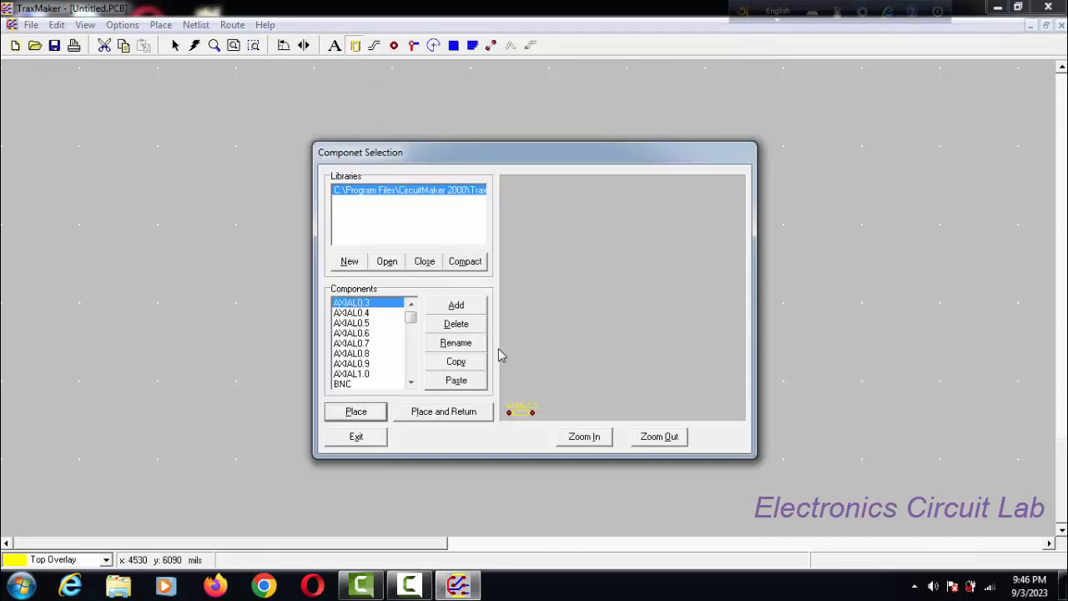
pyautogui.click(356, 413)
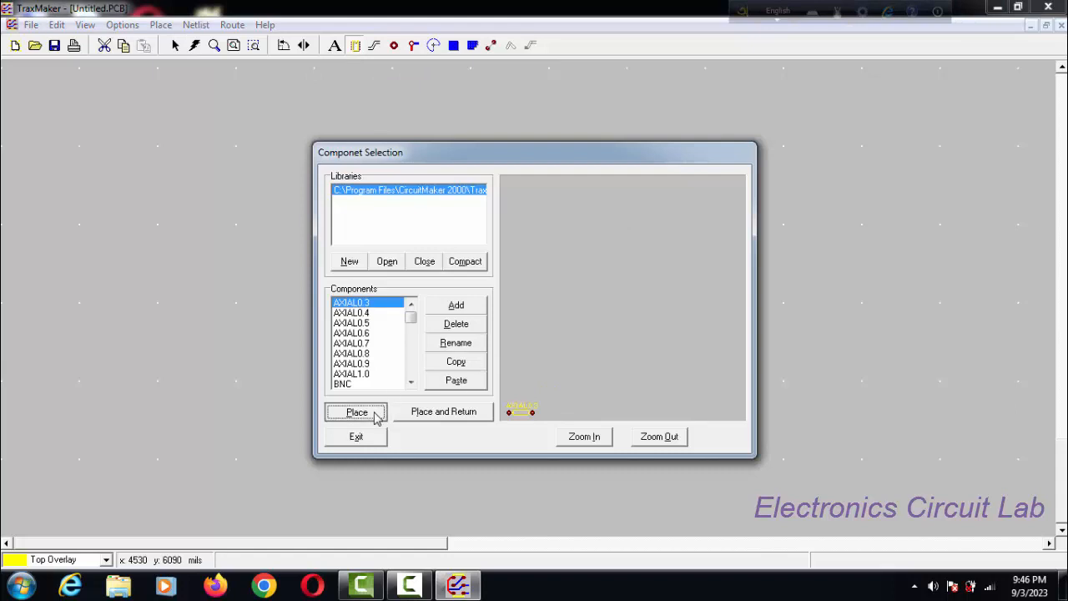
pyautogui.click(590, 322)
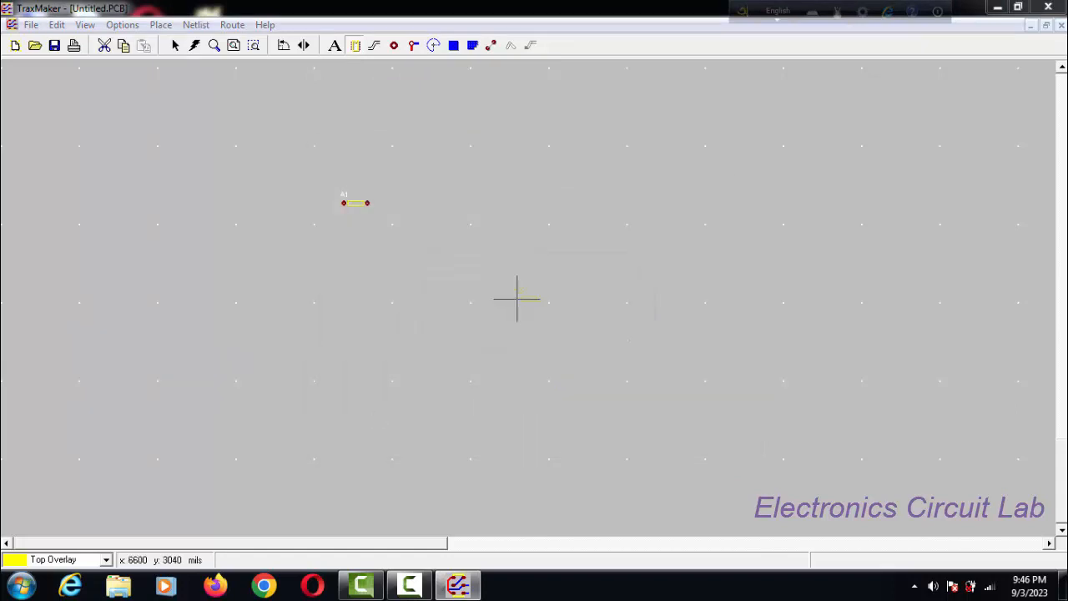
pyautogui.click(347, 223)
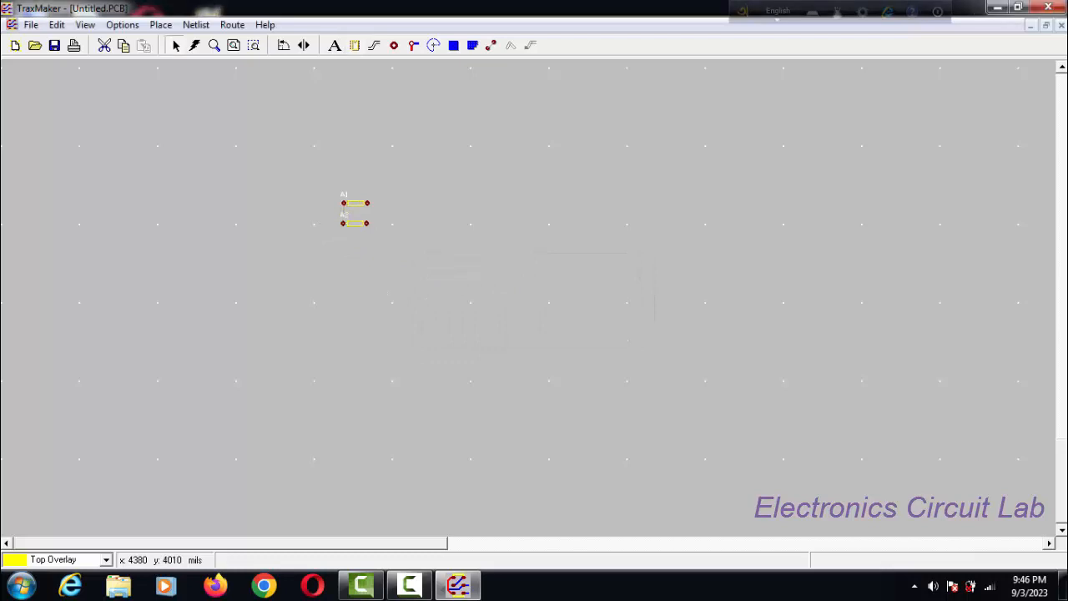
# Extend the column downward with further AXIAL0.3 components until it holds five.
pyautogui.click(354, 48)
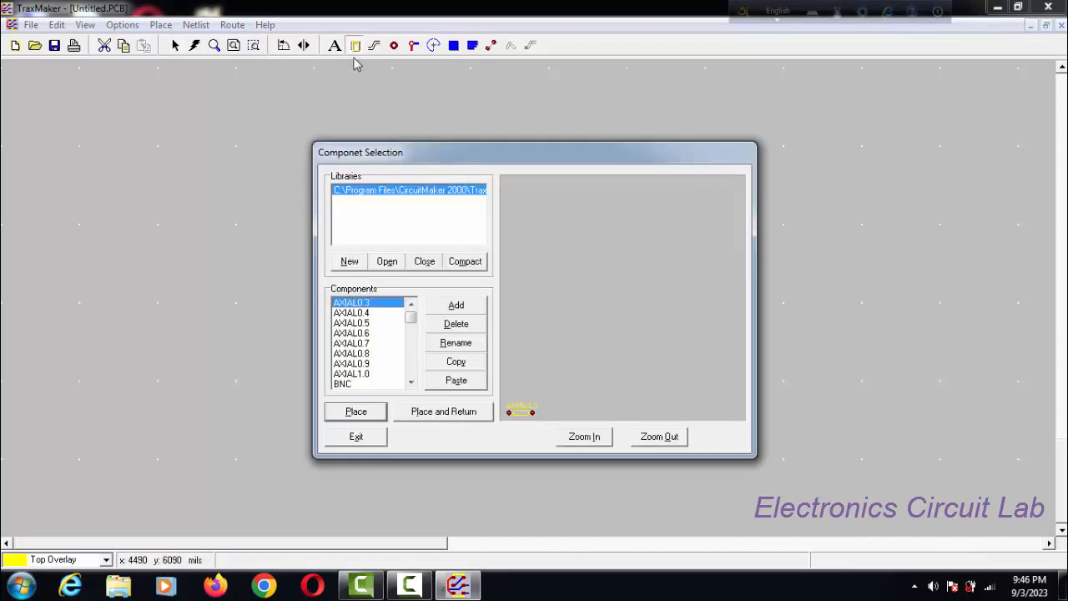
pyautogui.click(370, 415)
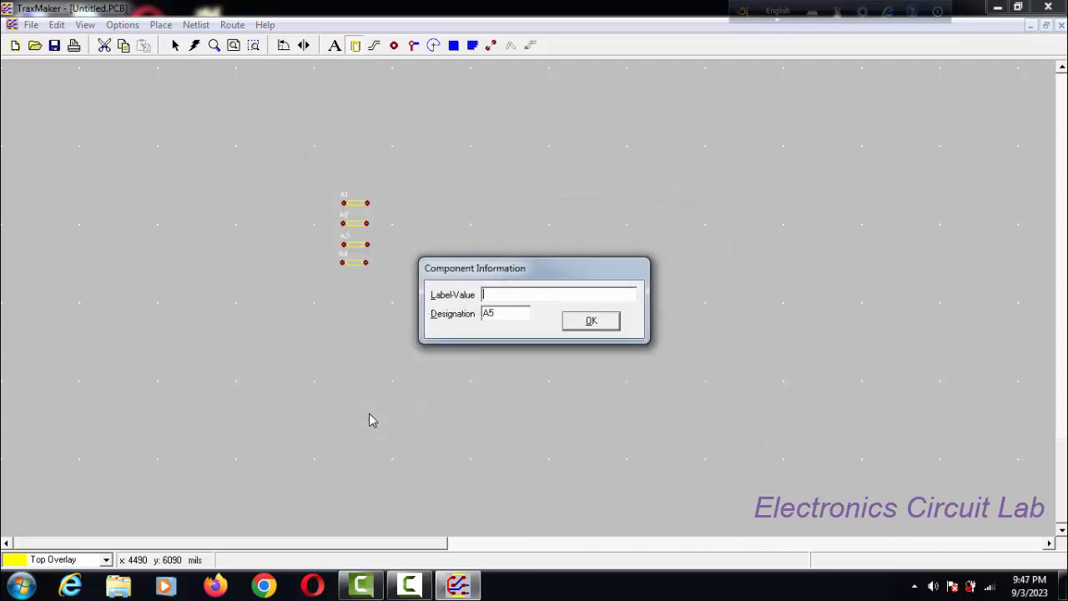
pyautogui.click(581, 326)
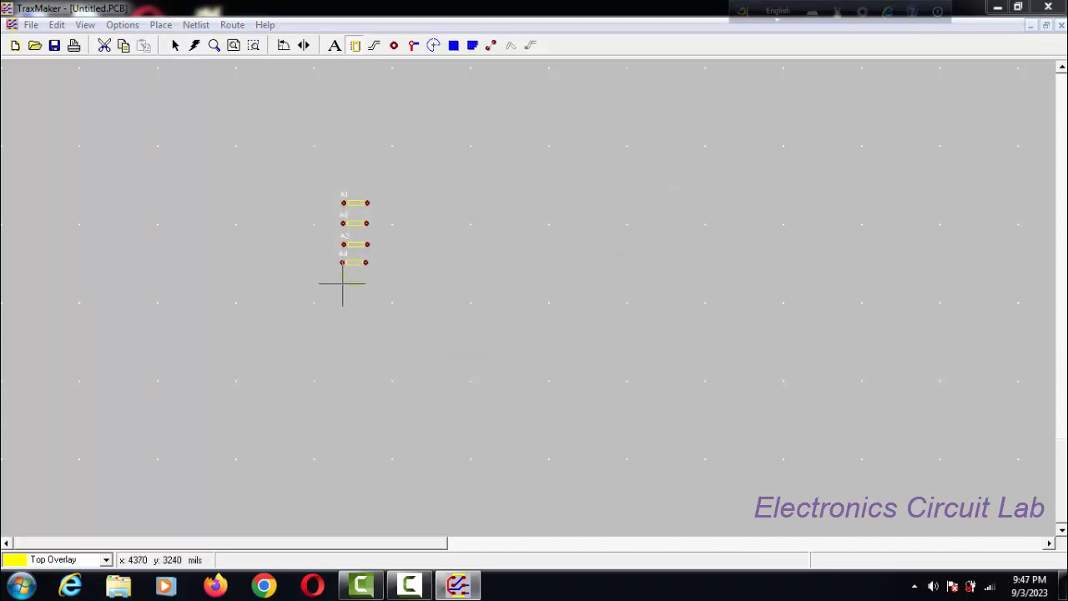
pyautogui.click(342, 284)
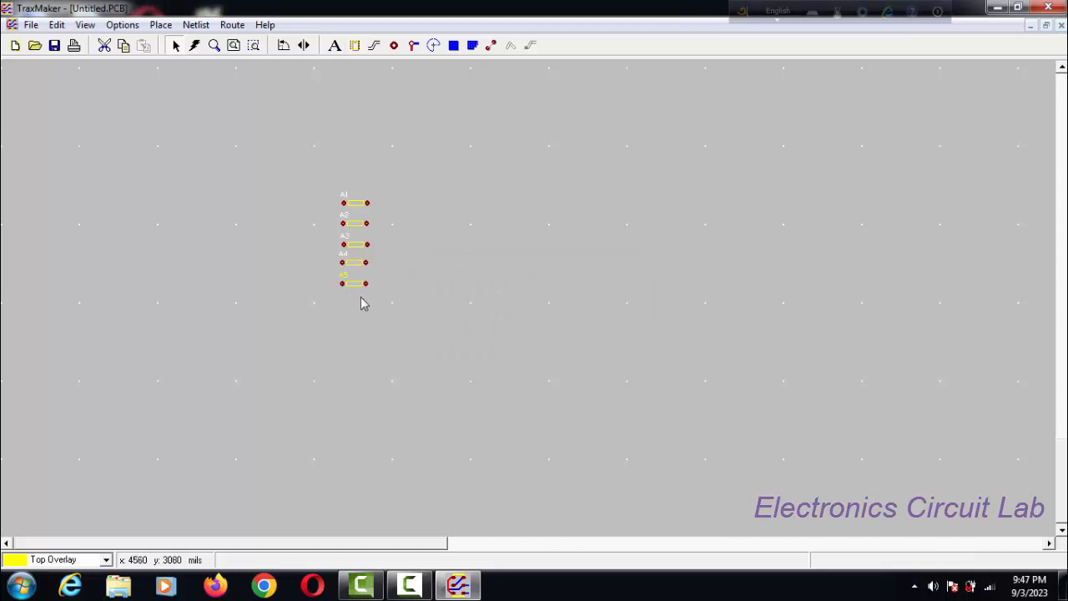
# Choose the DIODE0.4 component from the library and place it left of the topmost AXIAL0.3 part.
pyautogui.click(355, 47)
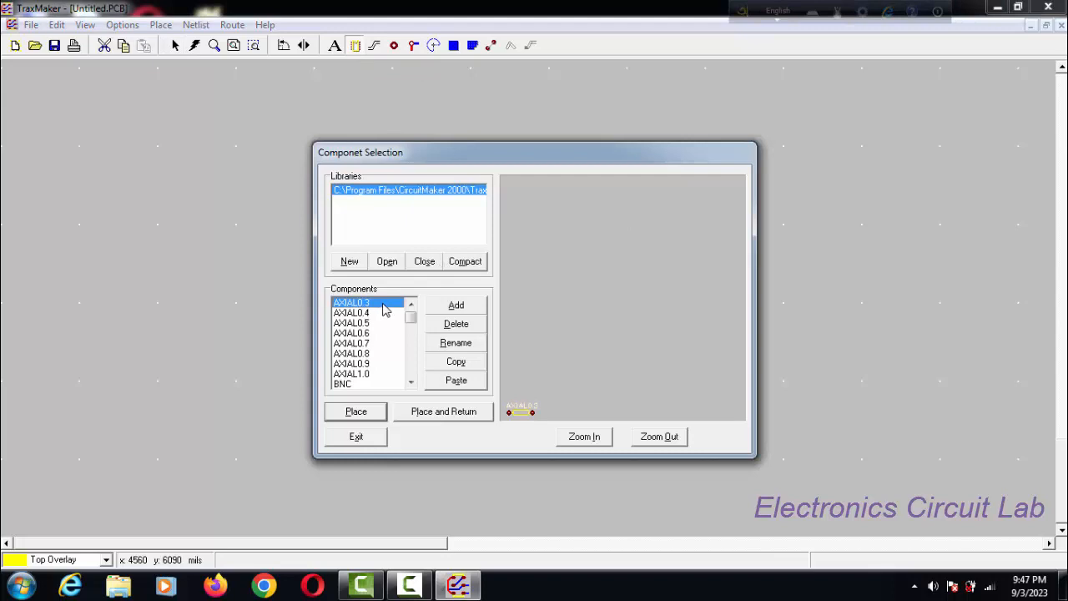
pyautogui.press('Down')
pyautogui.press('Down')
pyautogui.press('Down')
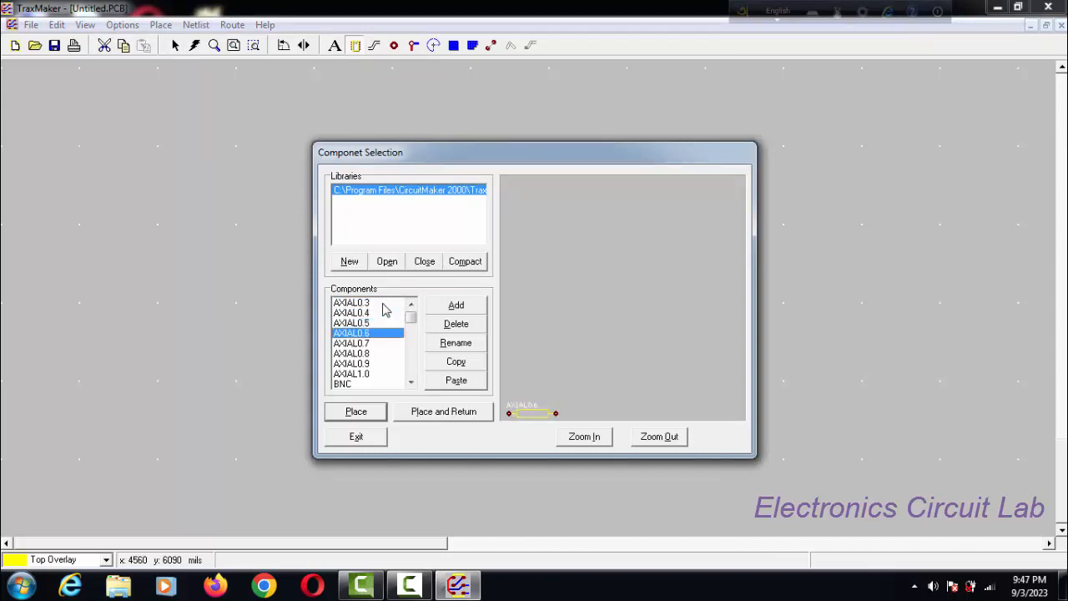
pyautogui.press('Down')
pyautogui.click(587, 443)
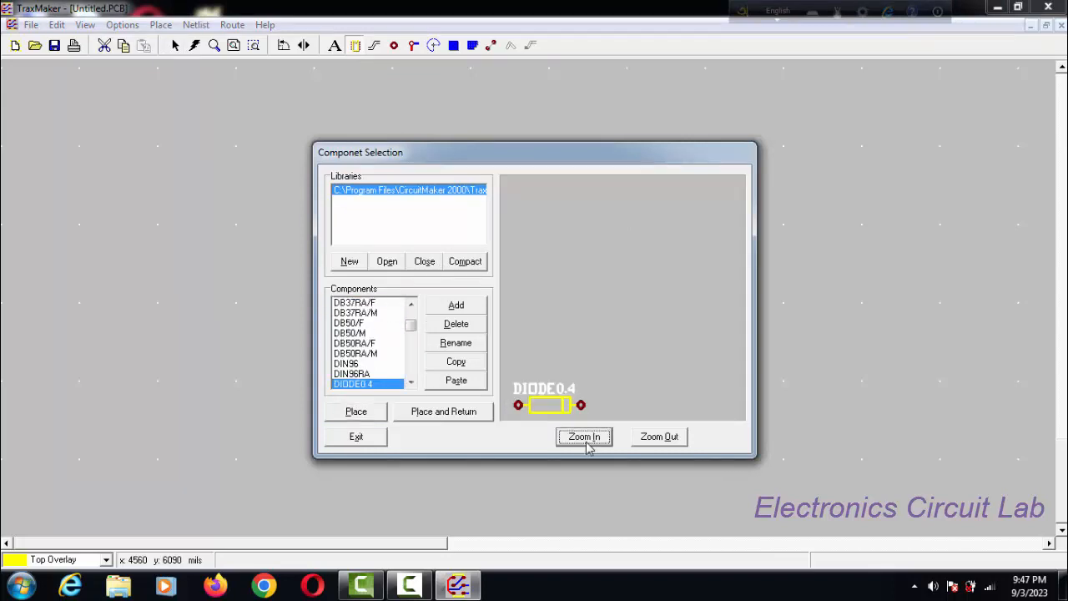
pyautogui.click(362, 418)
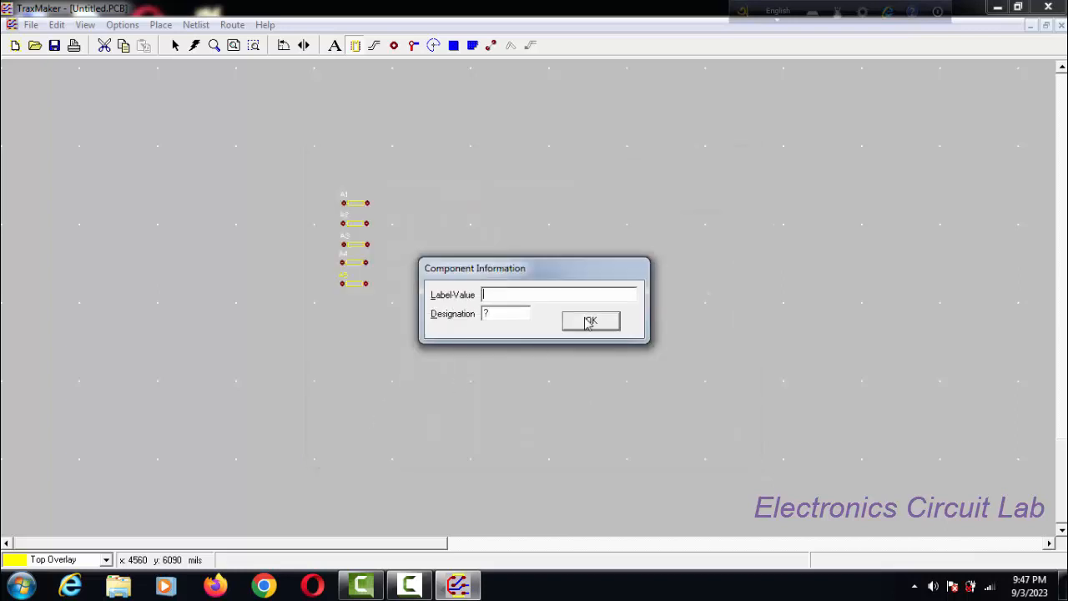
pyautogui.click(591, 321)
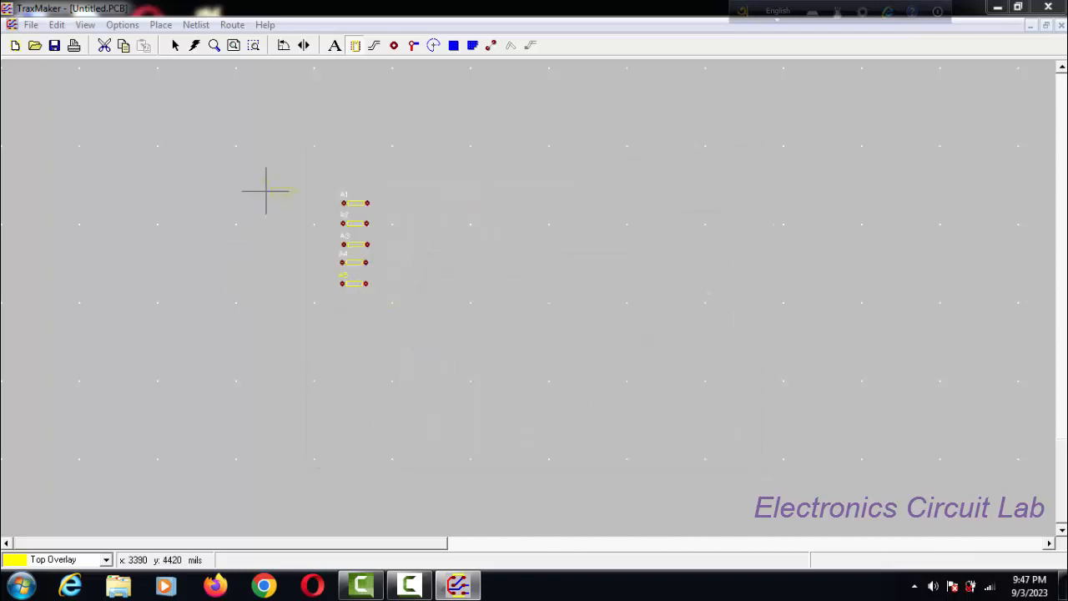
pyautogui.click(263, 203)
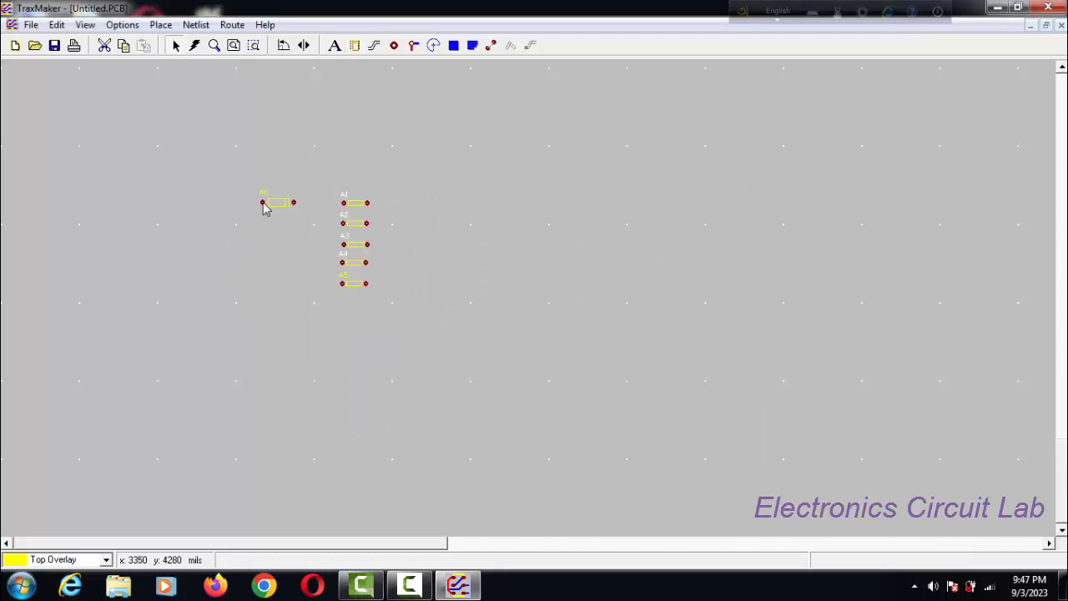
# Place a second and a third DIODE0.4 component in a column below the first diode.
pyautogui.click(263, 227)
pyautogui.click(355, 45)
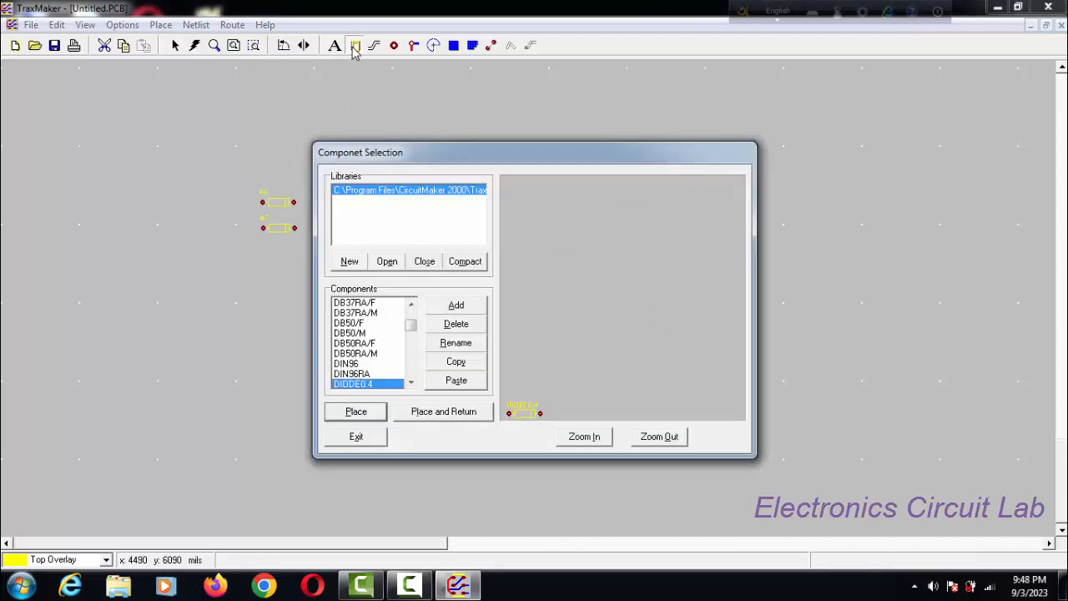
pyautogui.click(378, 417)
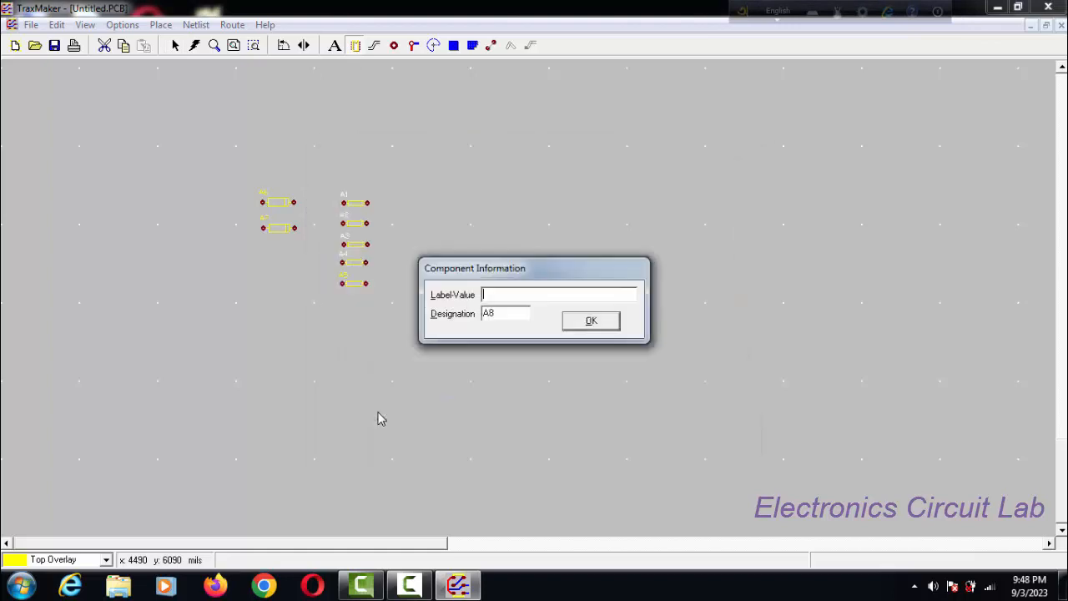
pyautogui.click(608, 322)
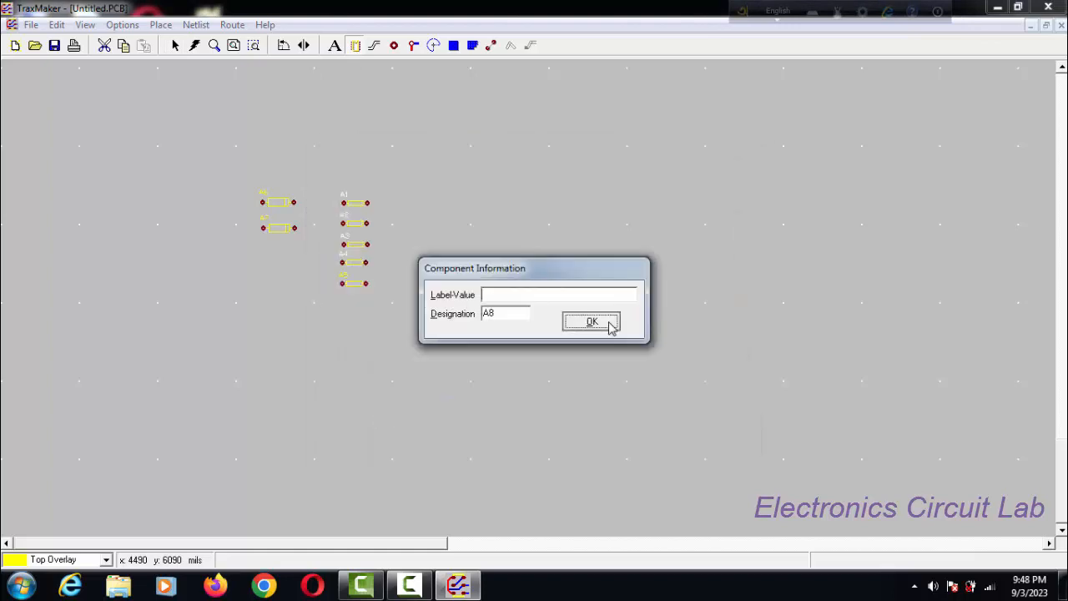
pyautogui.click(262, 254)
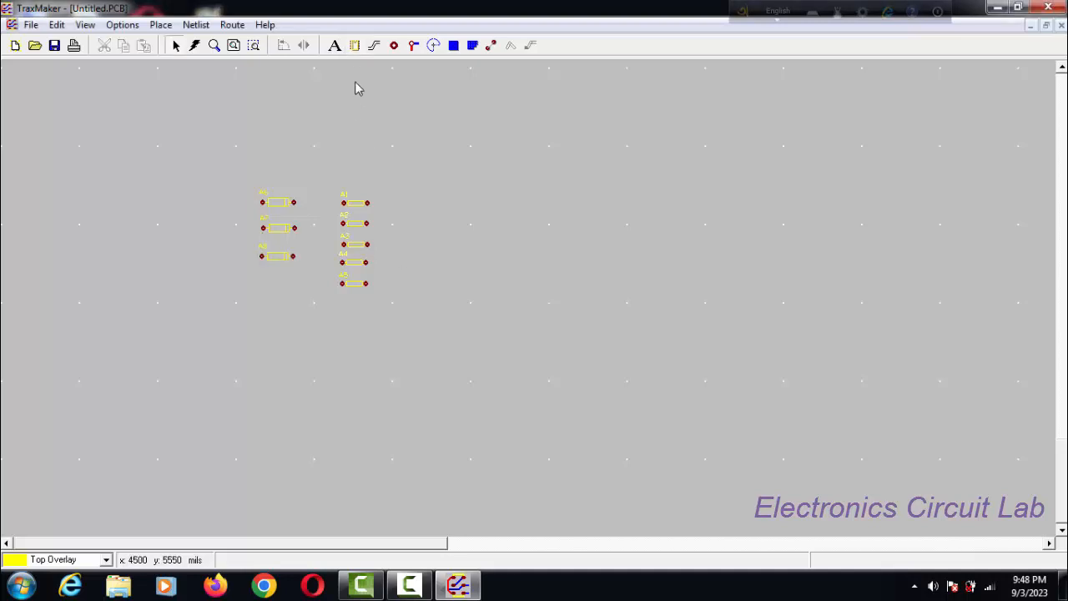
# Look through the component library from the diode and DIP footprints to PGA124X13, previewing the entries.
pyautogui.click(355, 45)
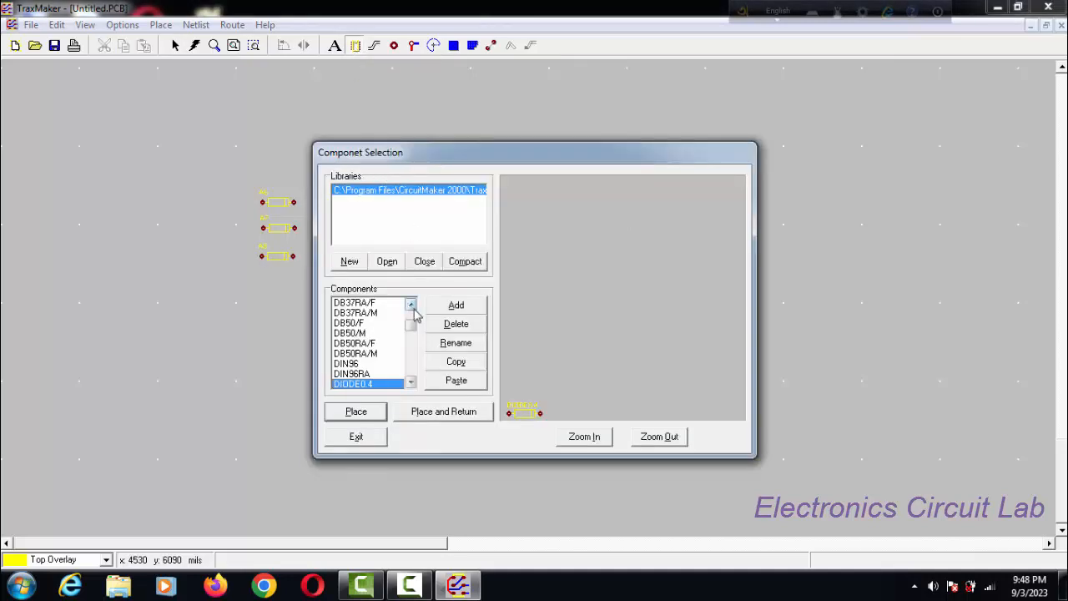
pyautogui.press('Down')
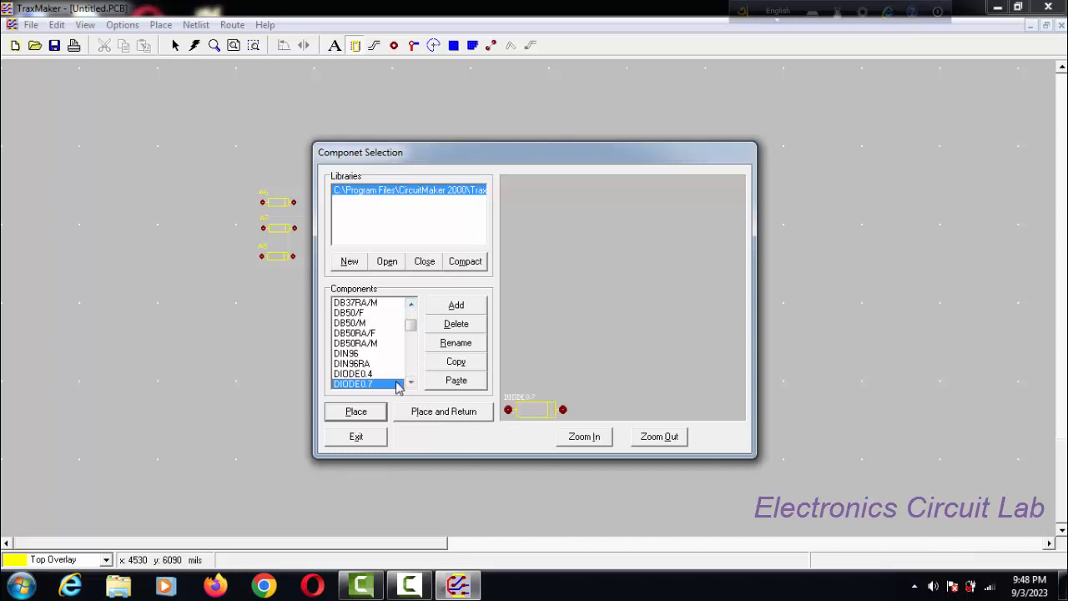
pyautogui.press('Down')
pyautogui.press('Down')
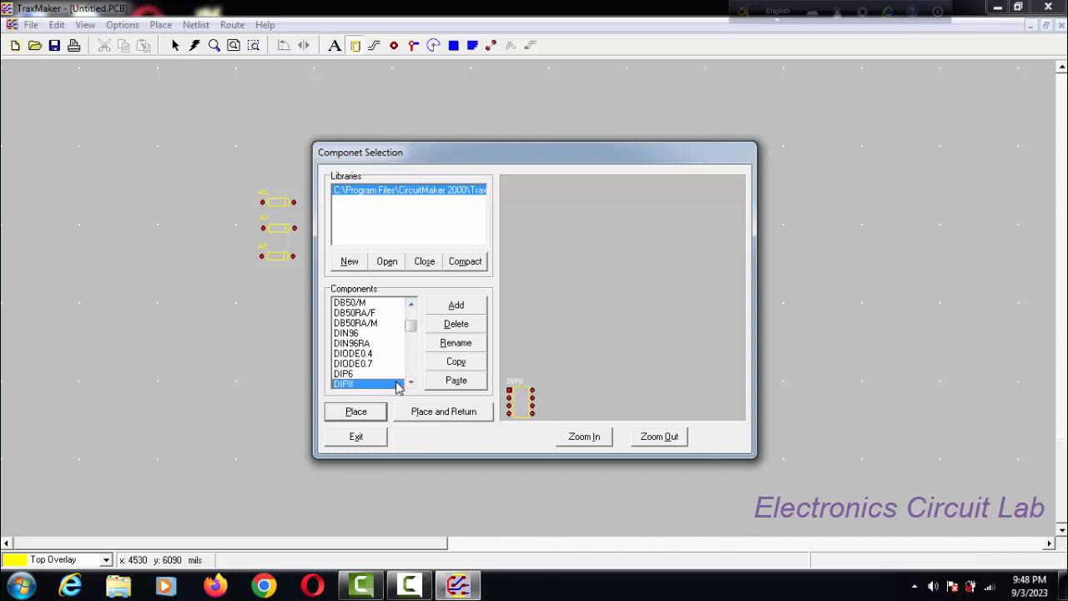
pyautogui.press('Down')
pyautogui.press('Down')
pyautogui.press('Down')
pyautogui.press('Down')
pyautogui.press('Down')
pyautogui.press('Down')
pyautogui.press('Down')
pyautogui.press('Down')
pyautogui.press('Down')
pyautogui.press('Down')
pyautogui.press('Down')
pyautogui.press('Down')
pyautogui.press('Down')
pyautogui.press('Down')
pyautogui.press('Down')
pyautogui.press('Down')
pyautogui.press('Down')
pyautogui.press('Down')
pyautogui.press('Down')
pyautogui.press('Down')
pyautogui.press('Down')
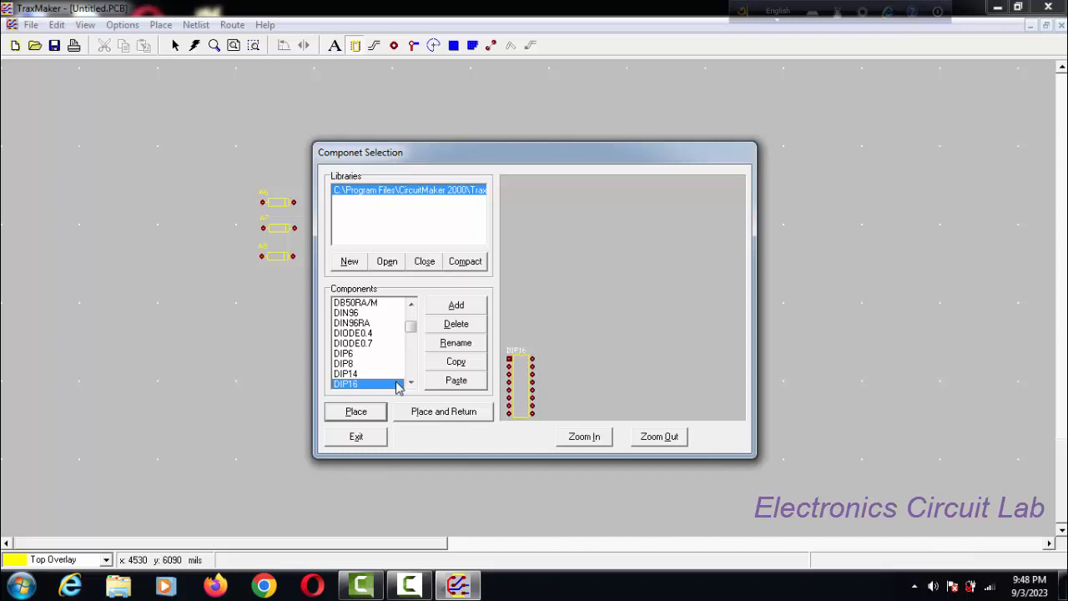
pyautogui.press('Down')
pyautogui.press('Down')
pyautogui.press('Down')
pyautogui.press('Down')
pyautogui.press('Down')
pyautogui.press('Down')
pyautogui.press('Down')
pyautogui.press('Down')
pyautogui.press('Down')
pyautogui.press('Down')
pyautogui.press('Down')
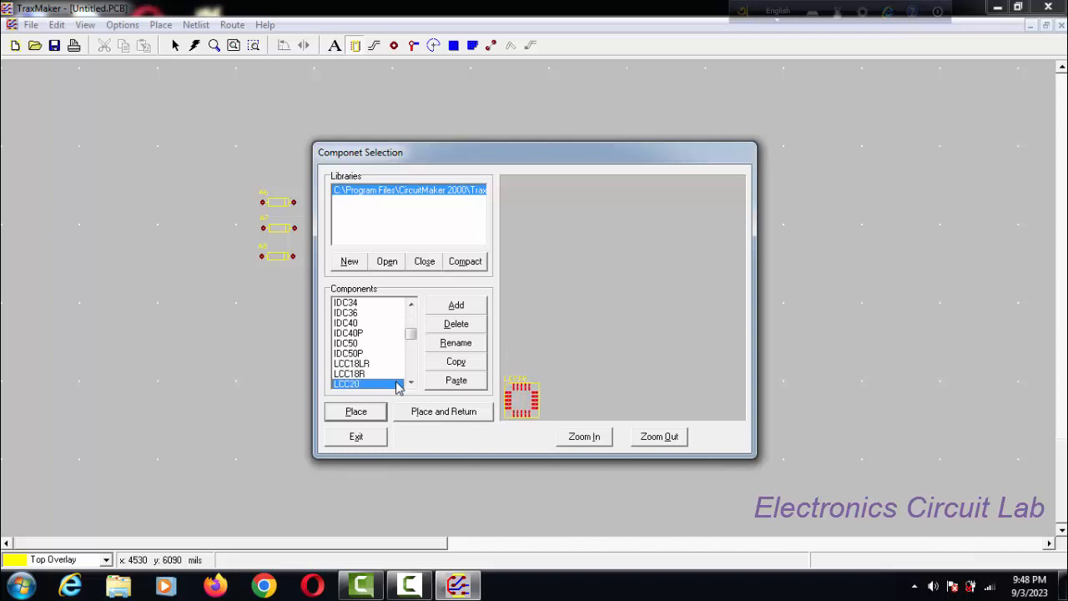
pyautogui.press('Down')
pyautogui.press('Down')
pyautogui.press('Down')
pyautogui.press('Down')
pyautogui.press('Down')
pyautogui.press('Down')
pyautogui.press('Down')
pyautogui.press('Down')
pyautogui.press('Down')
pyautogui.press('Down')
pyautogui.press('Down')
pyautogui.press('Down')
pyautogui.press('Down')
pyautogui.press('Down')
pyautogui.press('Down')
pyautogui.press('Down')
pyautogui.press('Down')
pyautogui.press('Down')
pyautogui.press('Down')
pyautogui.press('Down')
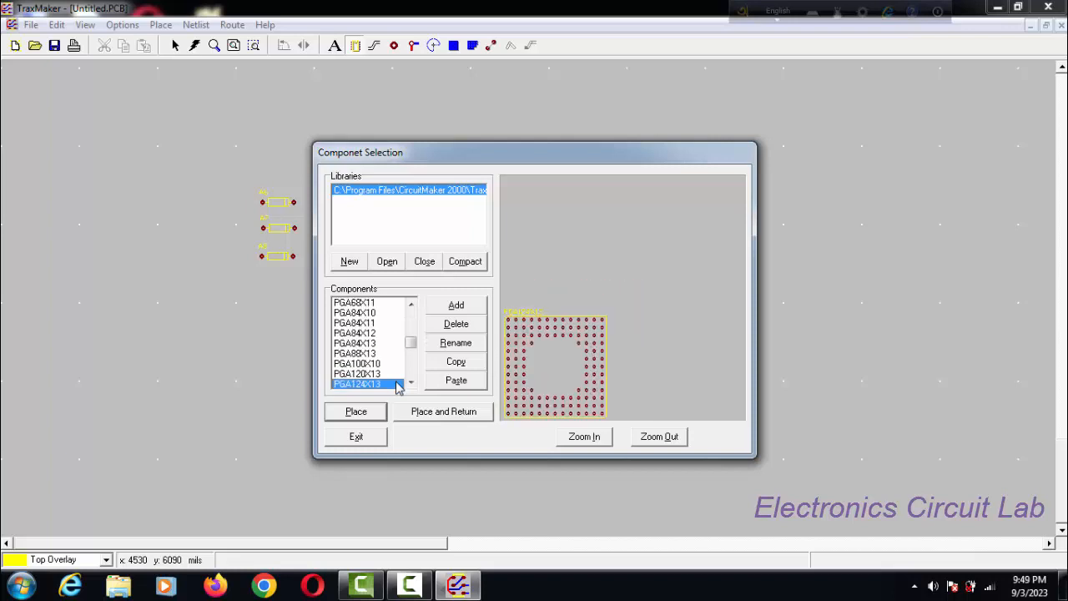
# Place an RB.2/.4 component to the right of the upper end of the AXIAL0.3 column.
pyautogui.press('Down')
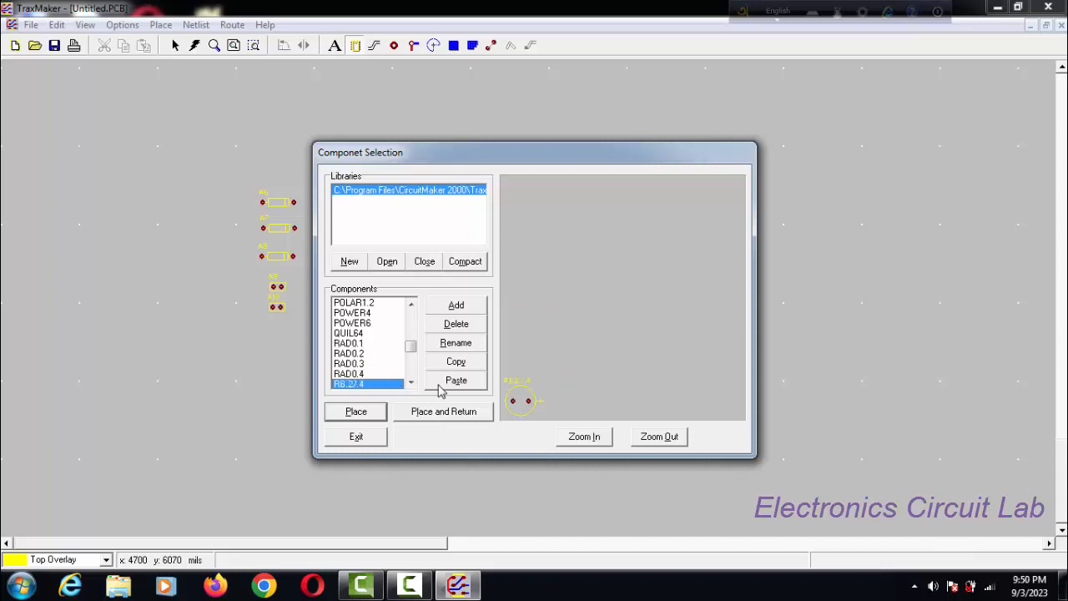
pyautogui.click(592, 439)
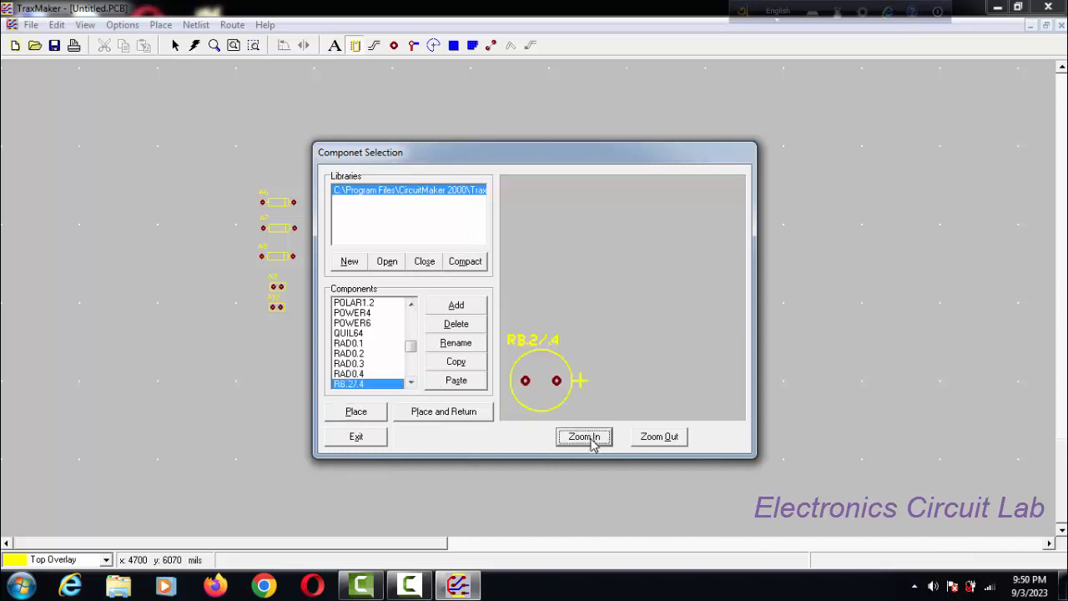
pyautogui.click(367, 412)
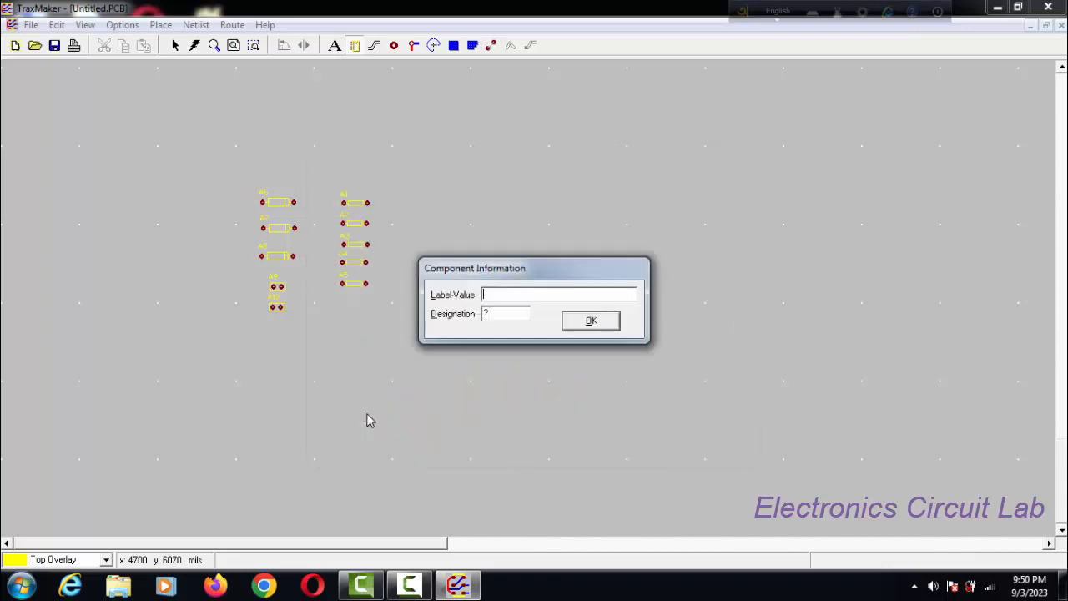
pyautogui.click(606, 324)
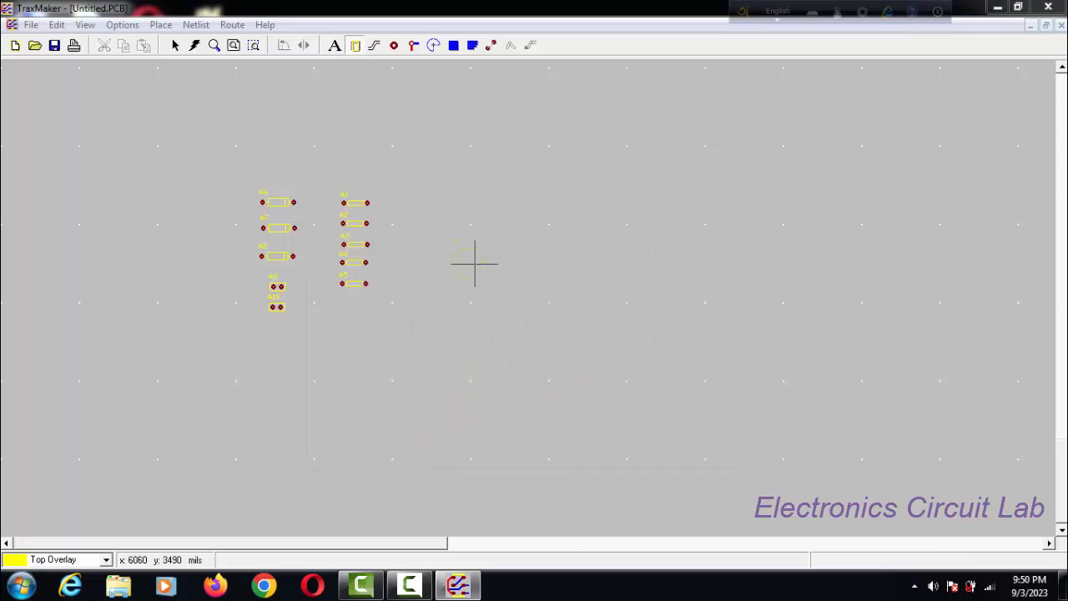
pyautogui.click(431, 216)
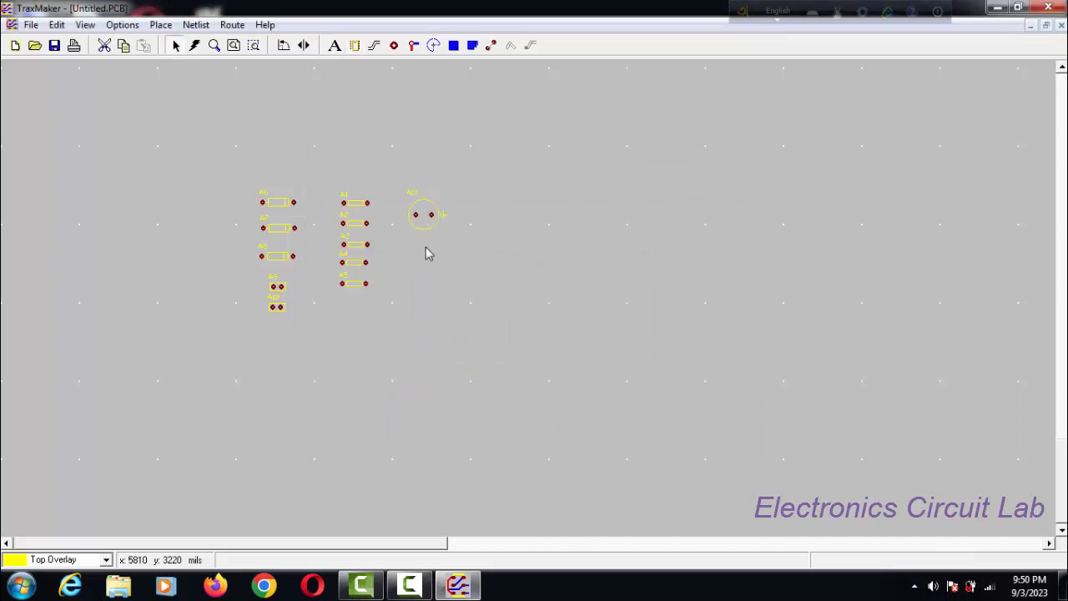
# Place a second RB.2/.4 component directly below the first RB.2/.4.
pyautogui.click(356, 47)
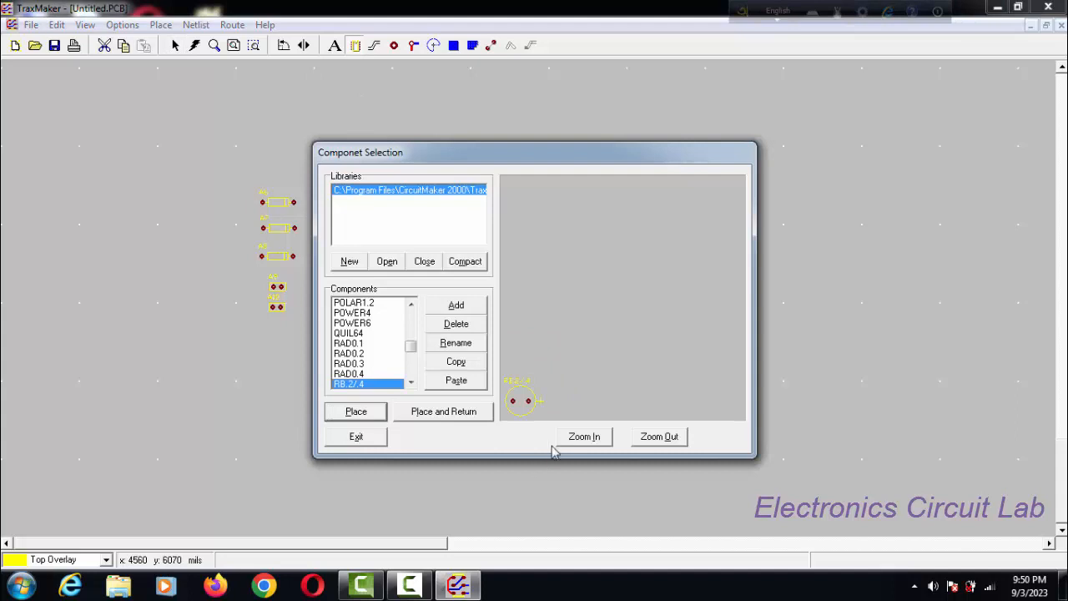
pyautogui.click(367, 415)
pyautogui.click(591, 322)
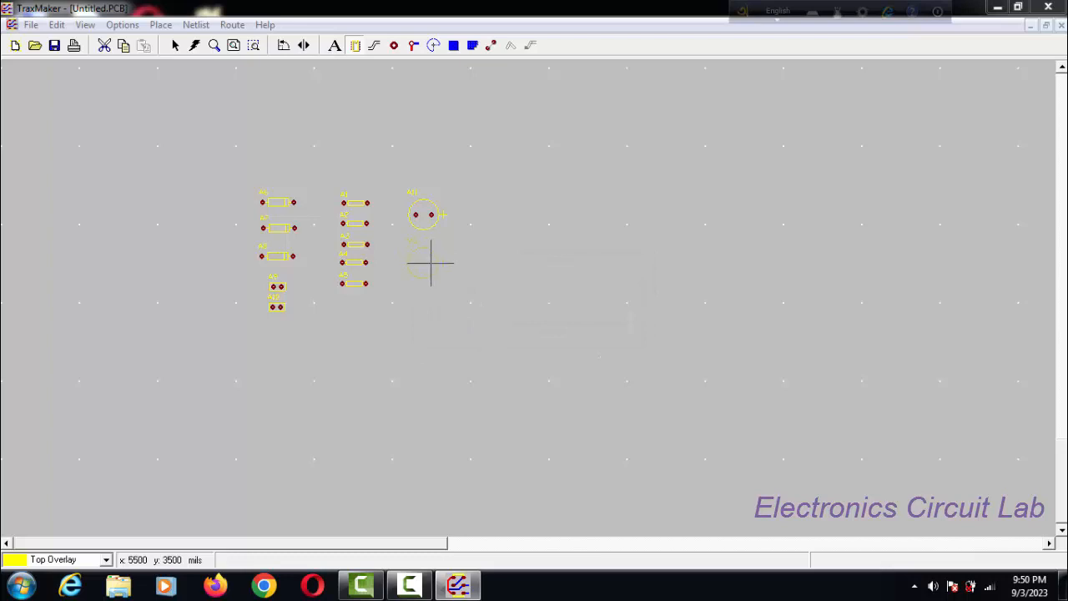
pyautogui.click(431, 263)
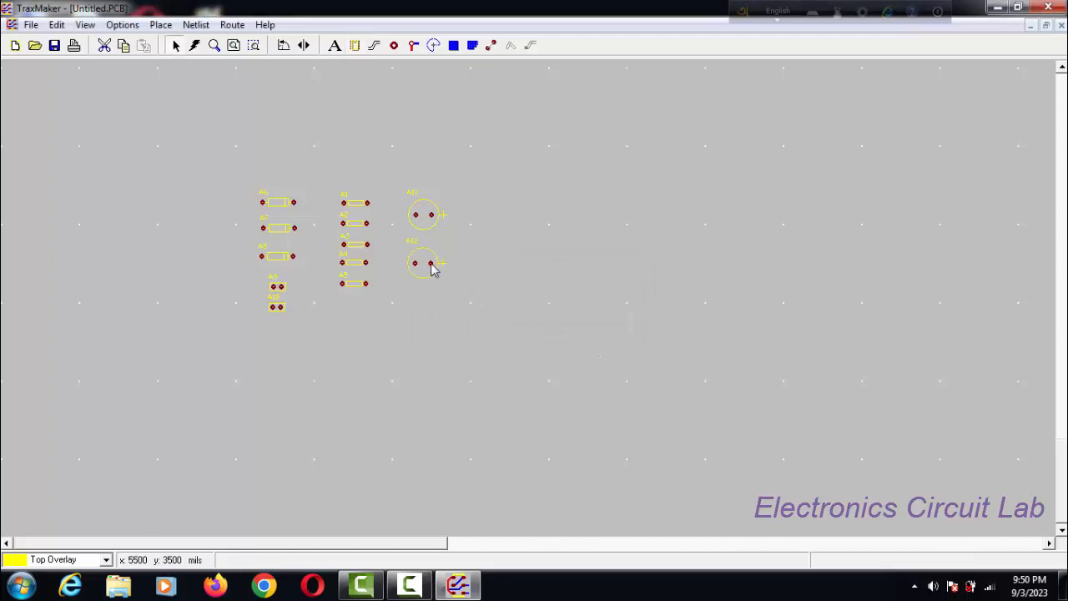
# Choose the SIP2 component from the library and place it just below and left of the AXIAL0.3 column.
pyautogui.click(354, 46)
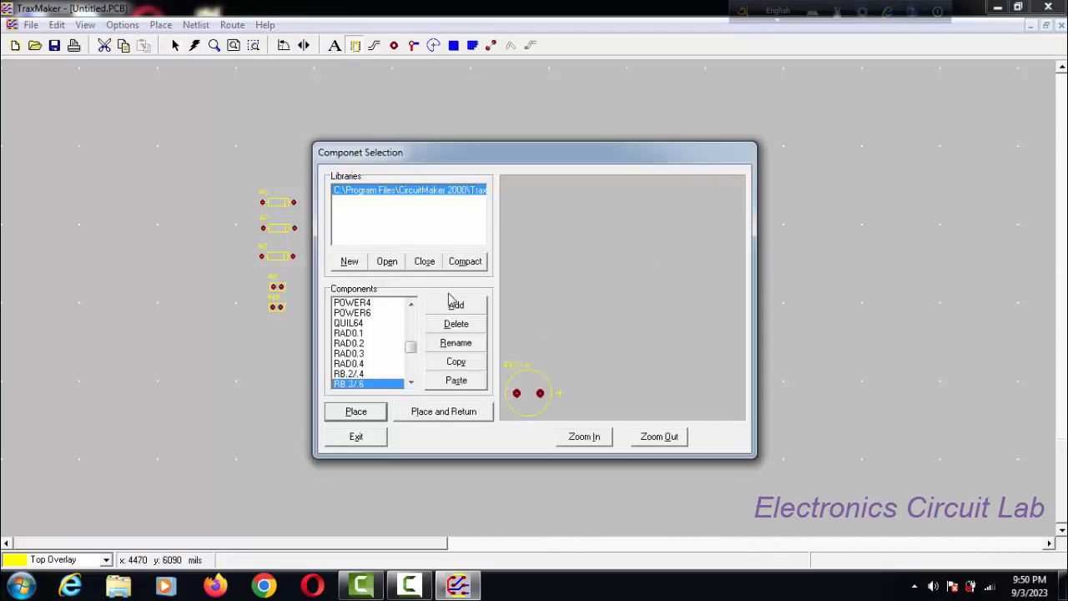
pyautogui.press('Down')
pyautogui.press('Down')
pyautogui.press('Down')
pyautogui.press('Down')
pyautogui.press('Down')
pyautogui.press('Down')
pyautogui.press('Down')
pyautogui.press('Down')
pyautogui.press('Down')
pyautogui.press('Down')
pyautogui.press('Down')
pyautogui.press('Down')
pyautogui.press('Down')
pyautogui.press('Down')
pyautogui.press('Down')
pyautogui.press('Down')
pyautogui.press('Down')
pyautogui.press('Down')
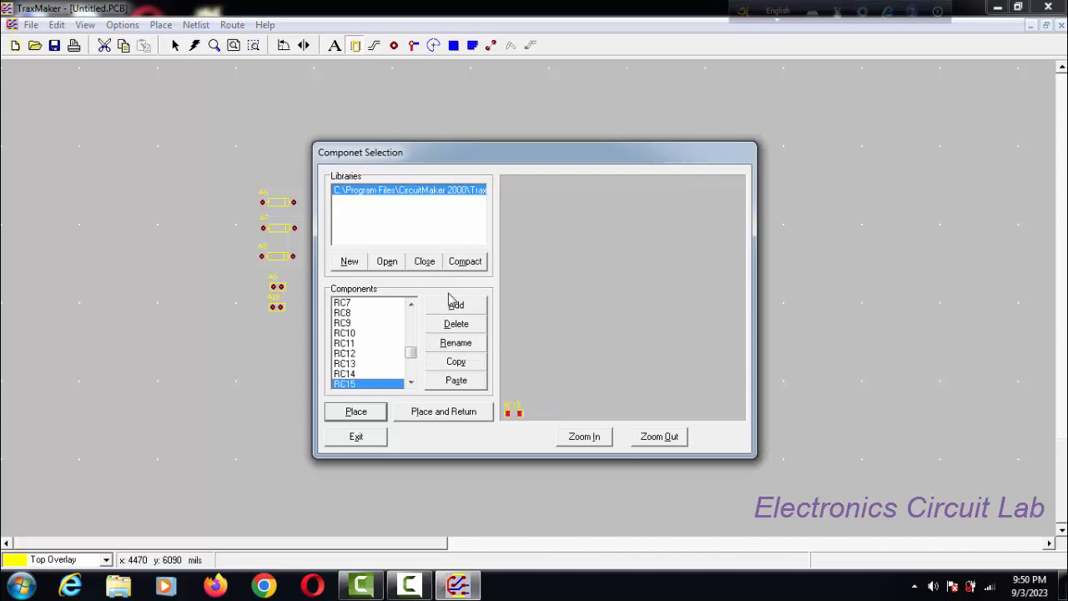
pyautogui.press('Down')
pyautogui.press('Down')
pyautogui.press('Down')
pyautogui.press('Down')
pyautogui.press('Down')
pyautogui.press('Down')
pyautogui.press('Down')
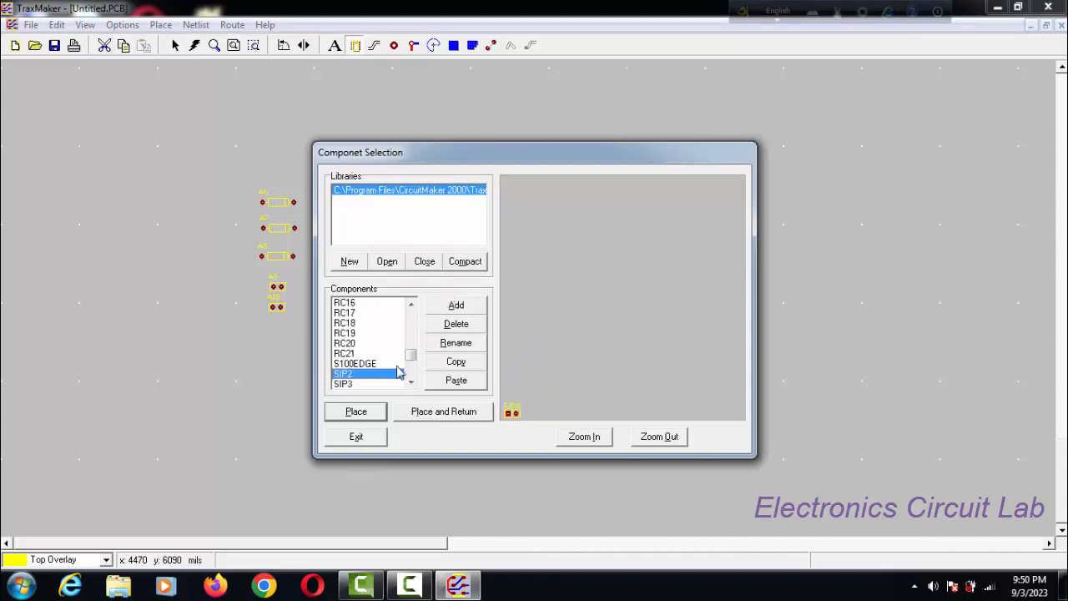
pyautogui.click(355, 413)
pyautogui.click(589, 321)
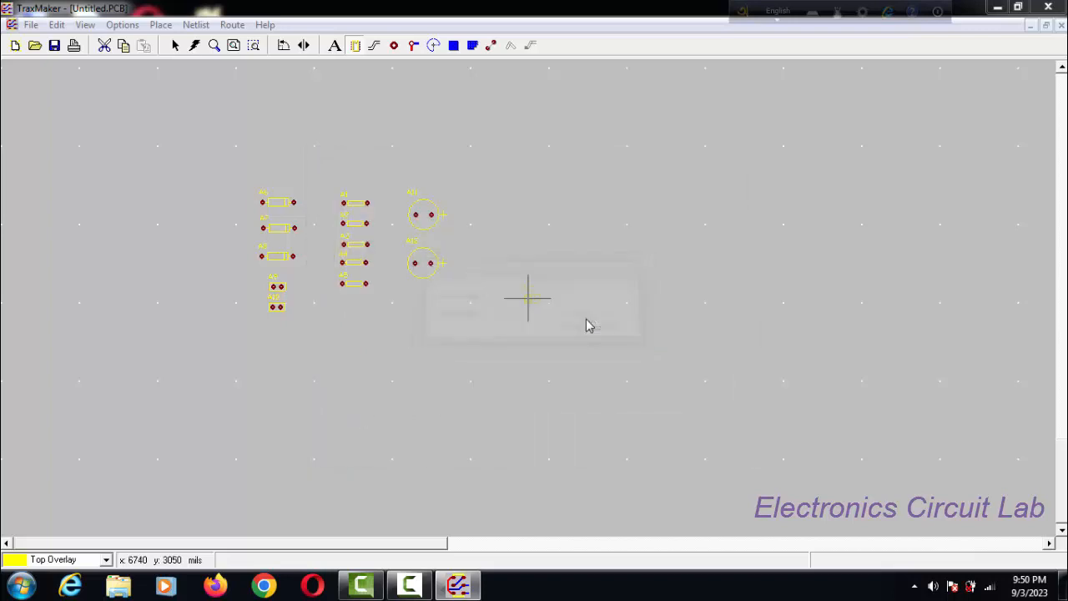
pyautogui.click(319, 313)
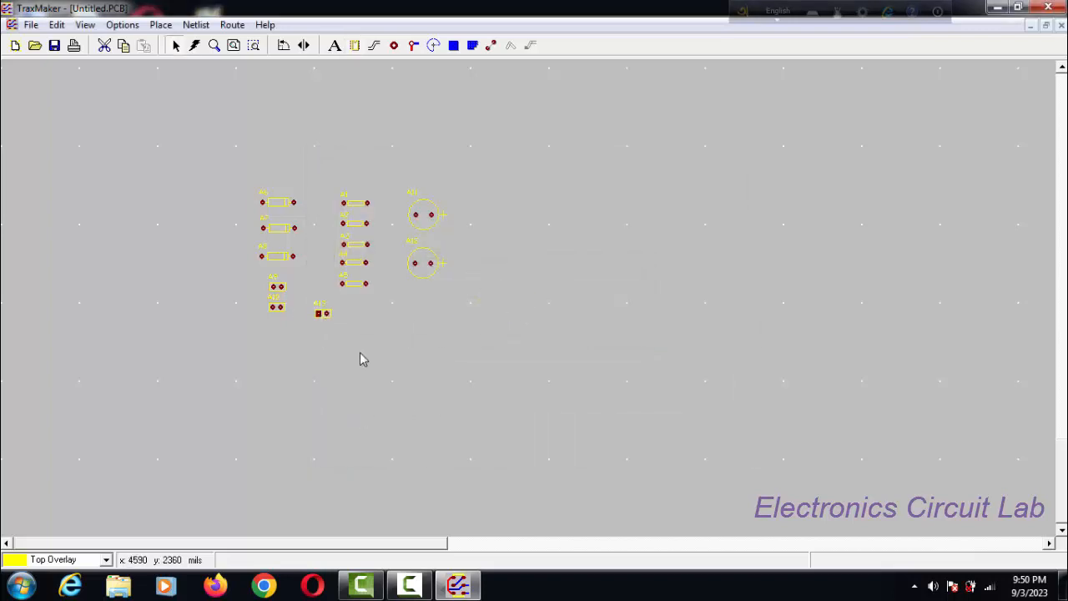
# Place a second SIP2 component to the right of the first, beneath the lowest AXIAL0.3 part.
pyautogui.click(355, 45)
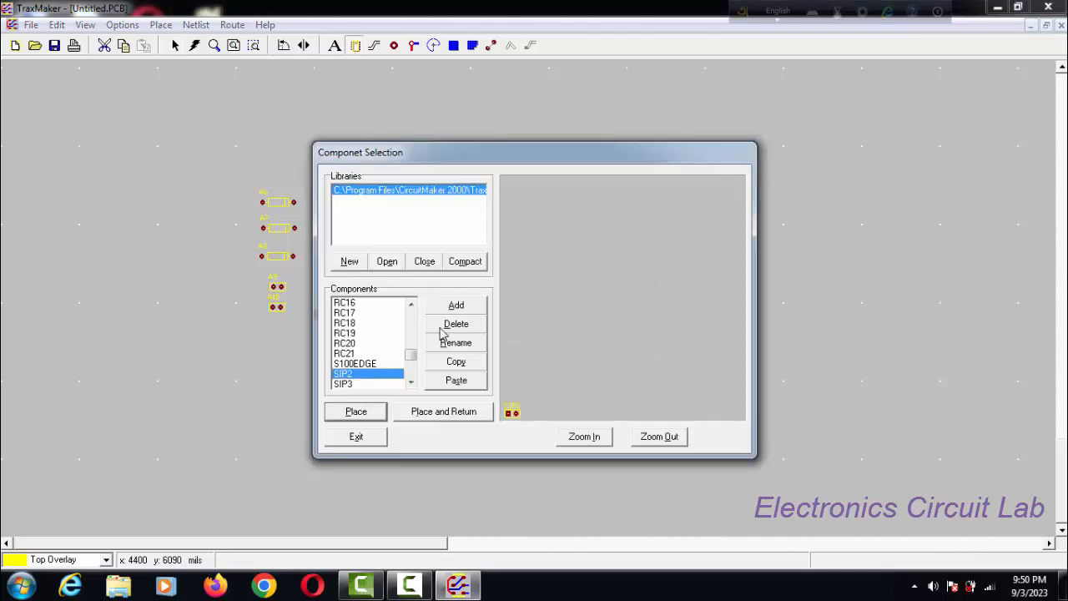
pyautogui.click(376, 411)
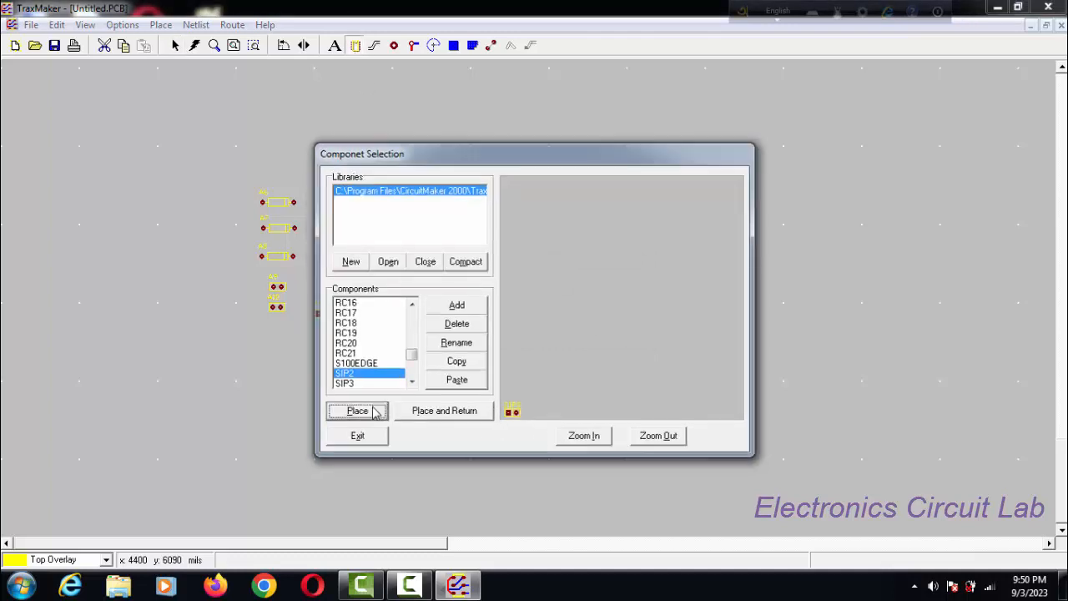
pyautogui.click(590, 322)
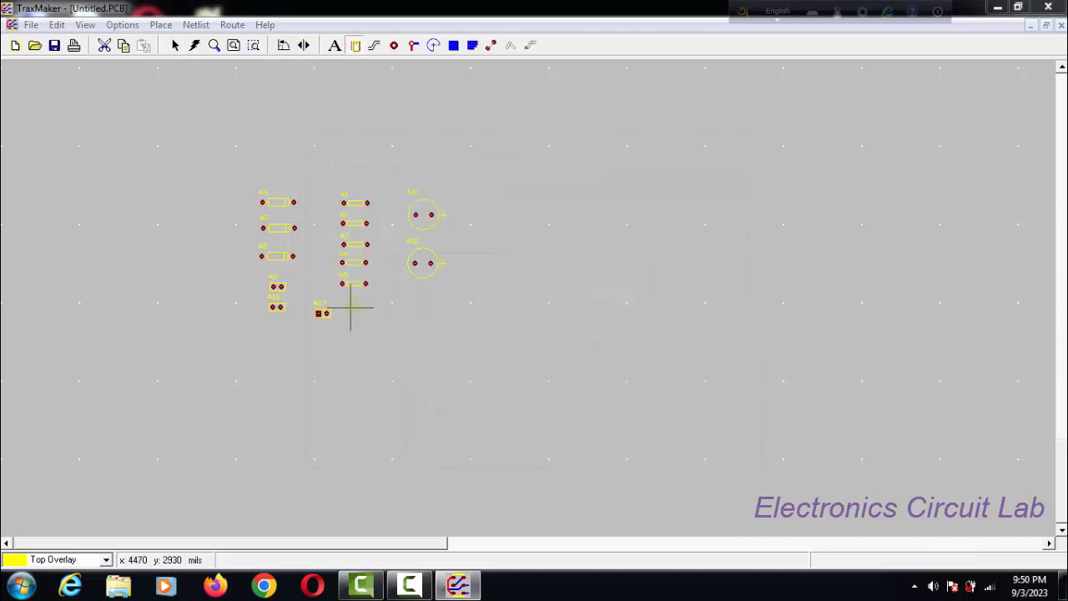
pyautogui.click(352, 309)
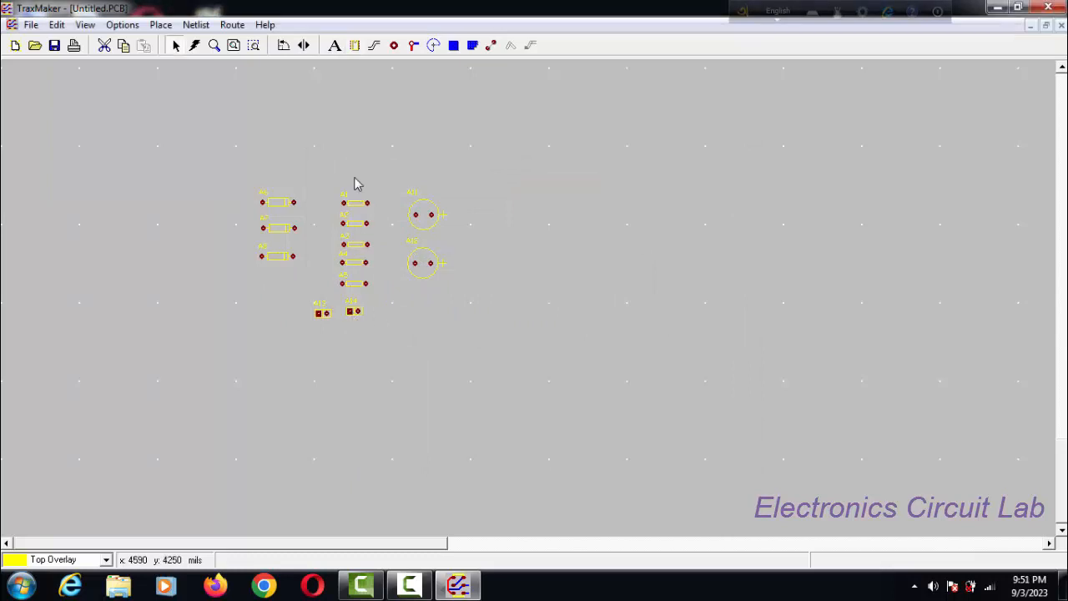
# Choose the TO-92B component from the library, enlarge its preview, and place it below the lower RB.2/.4 capacitor.
pyautogui.click(354, 45)
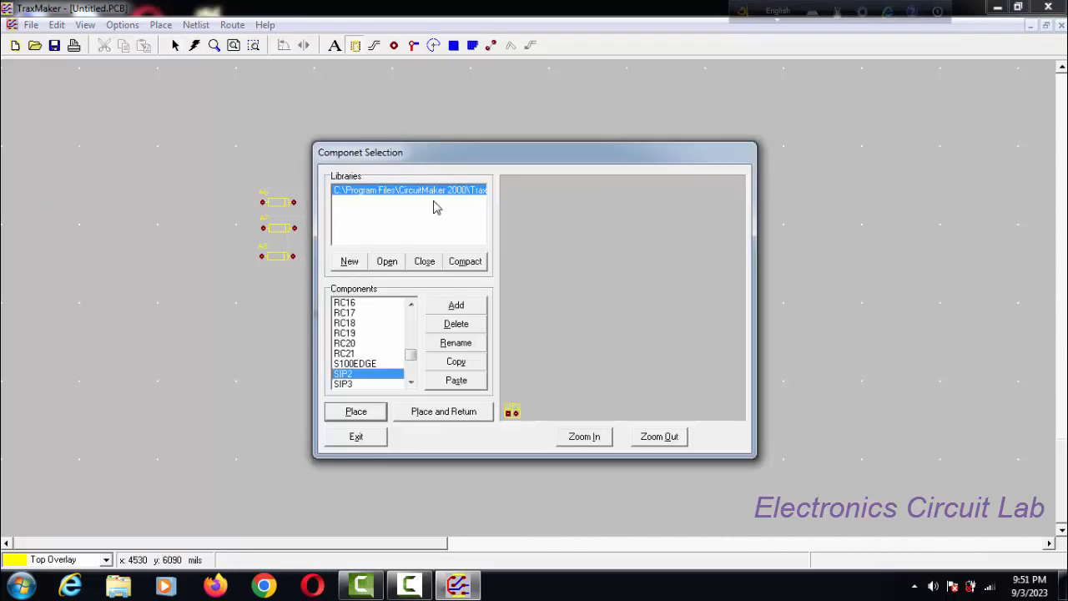
pyautogui.press('Down')
pyautogui.press('Down')
pyautogui.press('Down')
pyautogui.press('Down')
pyautogui.press('Down')
pyautogui.press('Down')
pyautogui.press('Down')
pyautogui.press('Down')
pyautogui.press('Down')
pyautogui.press('Down')
pyautogui.press('Down')
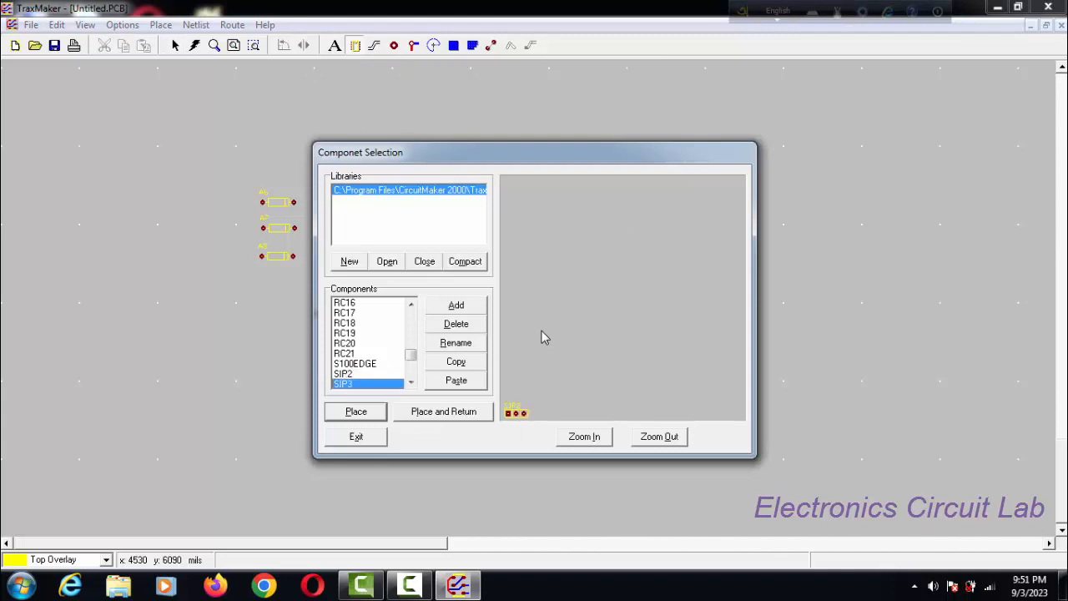
pyautogui.press('Down')
pyautogui.press('Down')
pyautogui.press('Down')
pyautogui.press('Down')
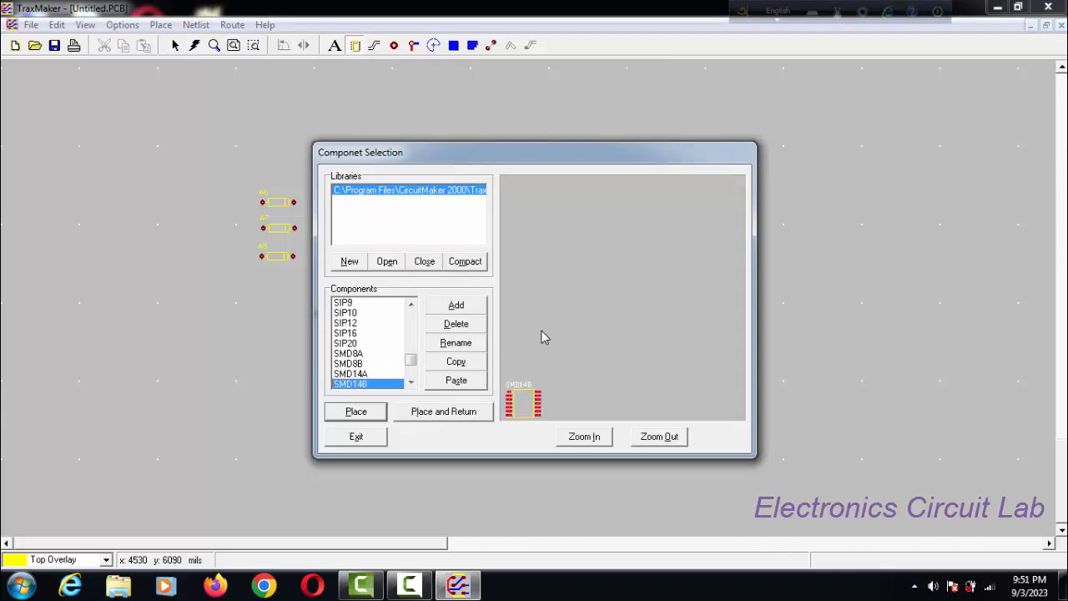
pyautogui.press('Down')
pyautogui.press('Down')
pyautogui.press('Down')
pyautogui.press('Down')
pyautogui.press('Down')
pyautogui.press('Down')
pyautogui.press('Down')
pyautogui.press('Down')
pyautogui.press('Down')
pyautogui.press('Down')
pyautogui.press('Down')
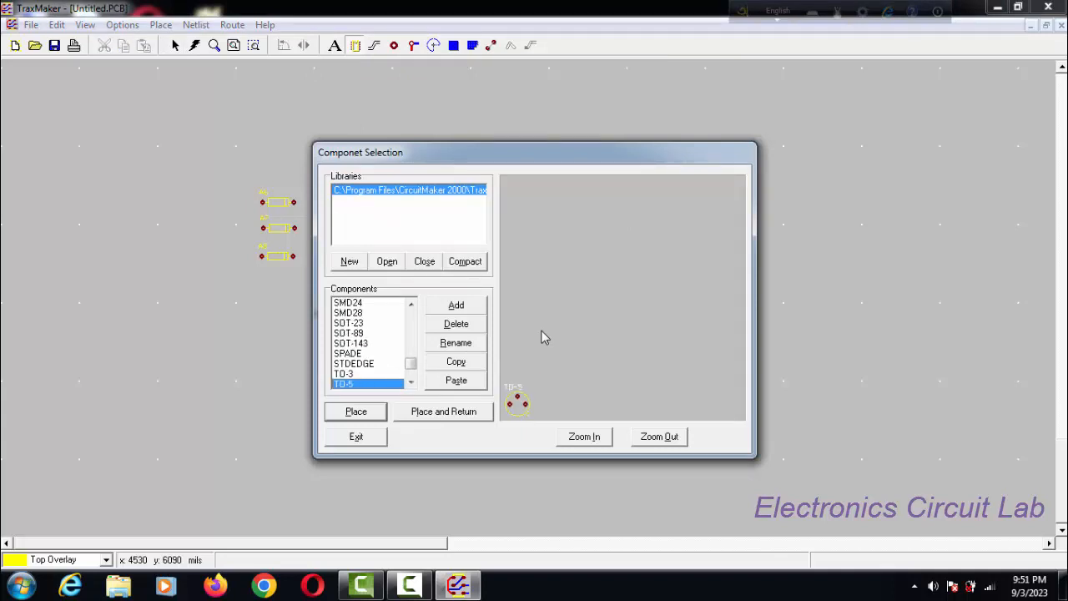
pyautogui.press('Down')
pyautogui.press('Down')
pyautogui.press('Down')
pyautogui.press('Down')
pyautogui.press('Down')
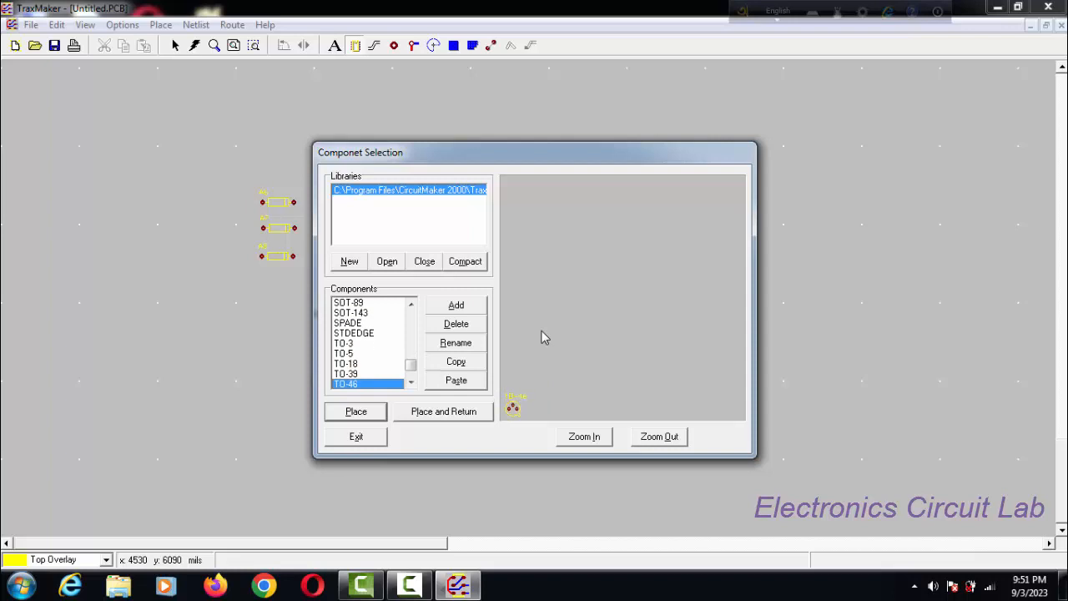
pyautogui.press('Down')
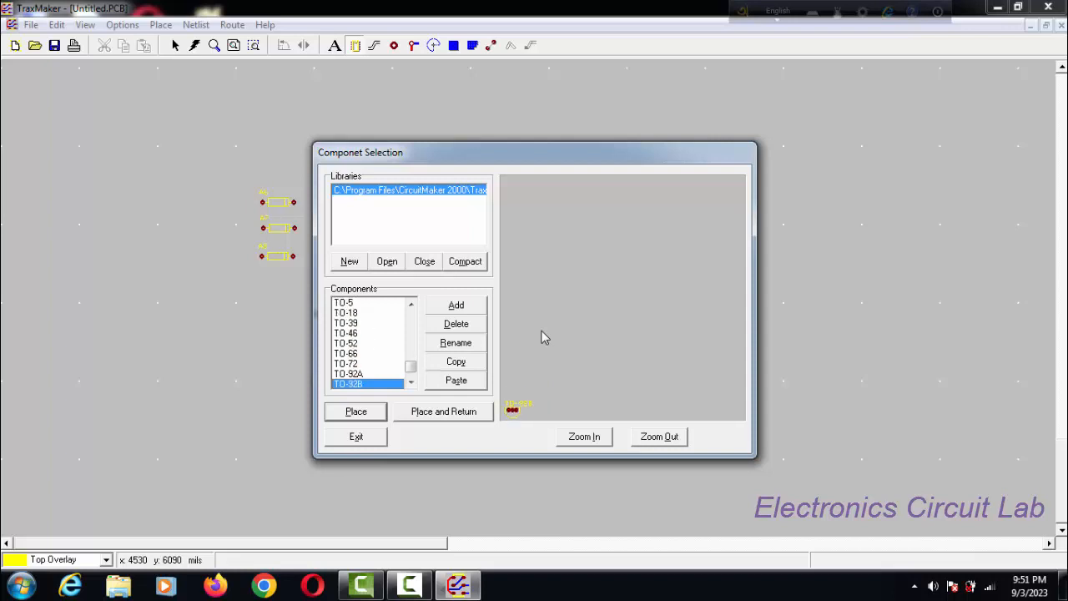
pyautogui.click(593, 445)
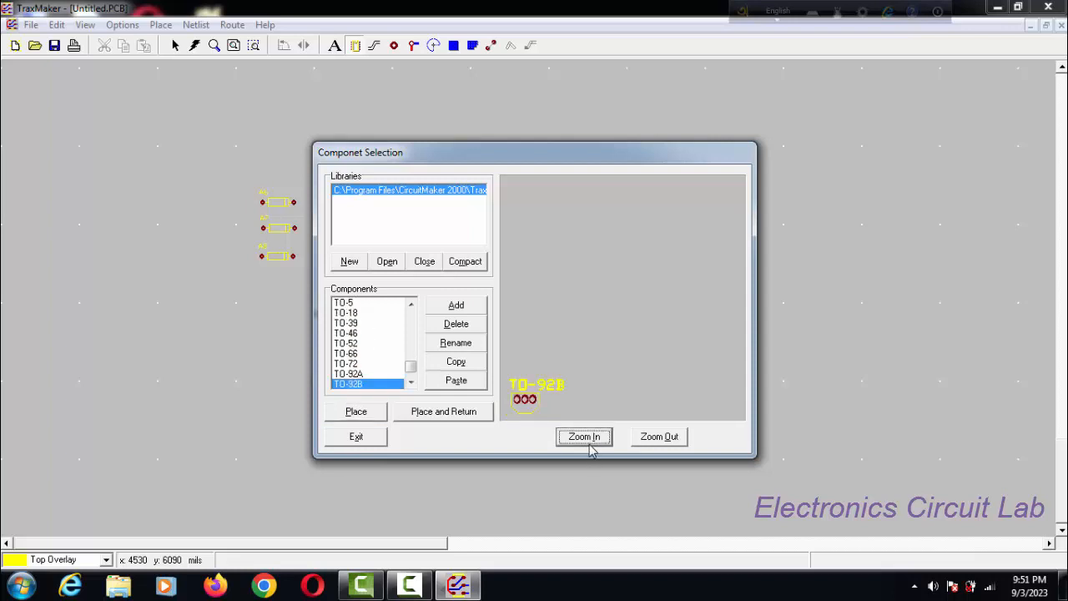
pyautogui.click(369, 414)
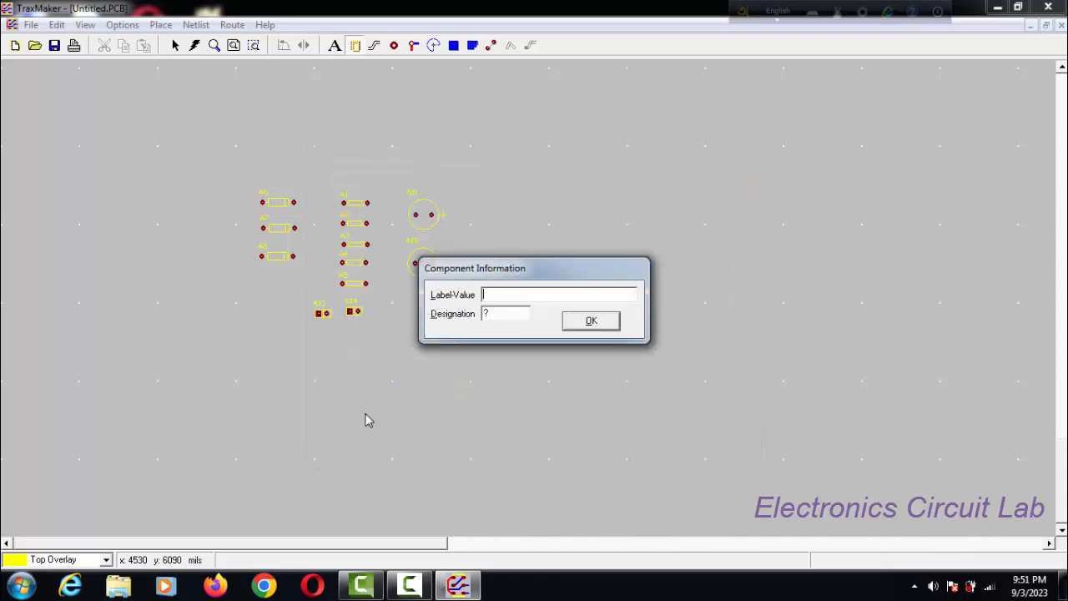
pyautogui.click(595, 325)
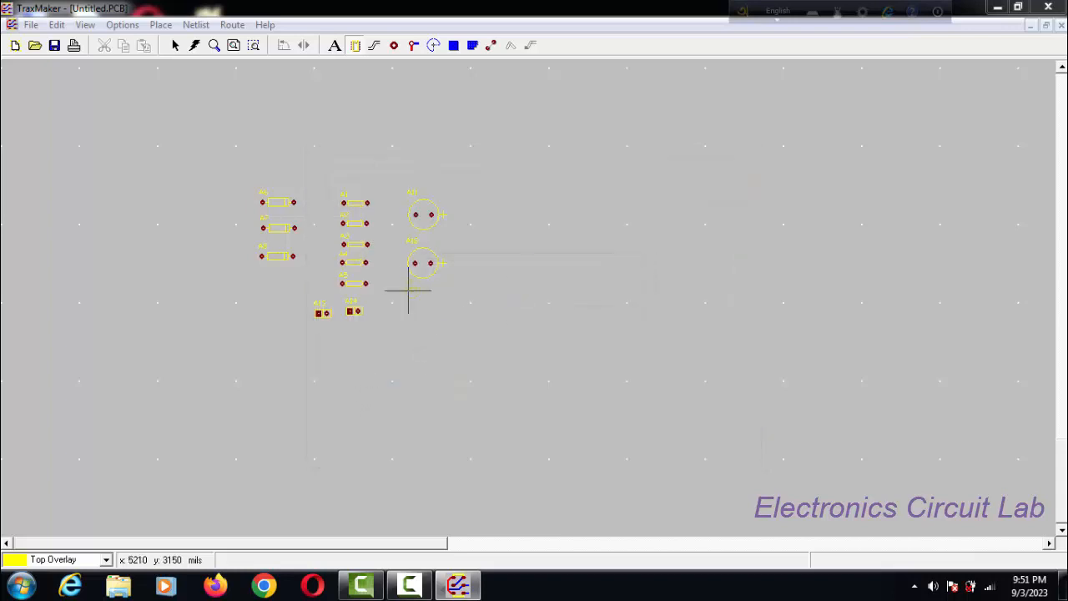
pyautogui.click(415, 302)
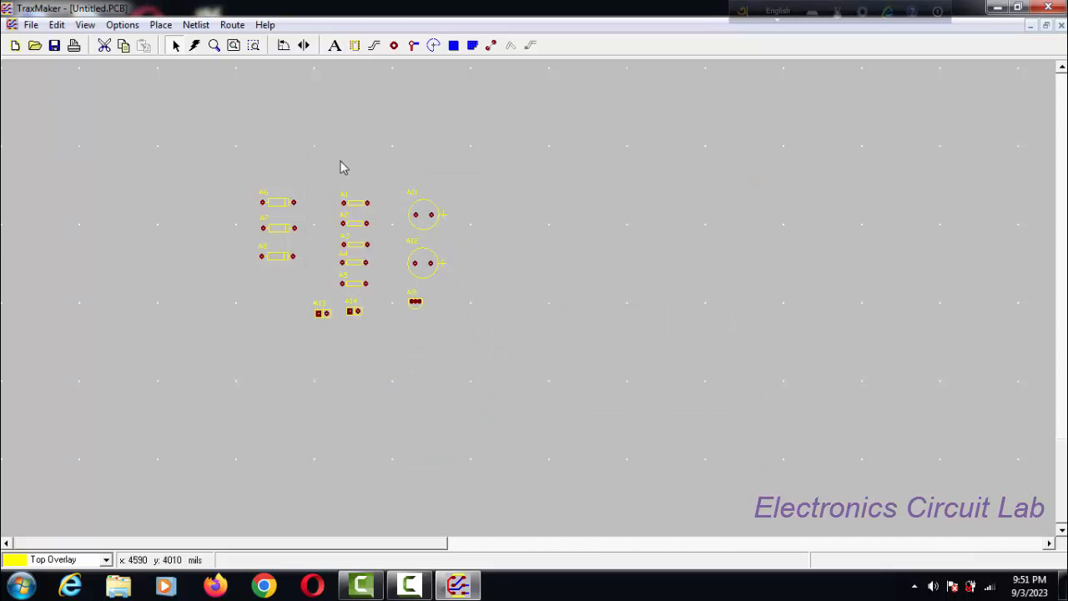
# Place a second TO-92B component directly below the first TO-92B.
pyautogui.click(356, 46)
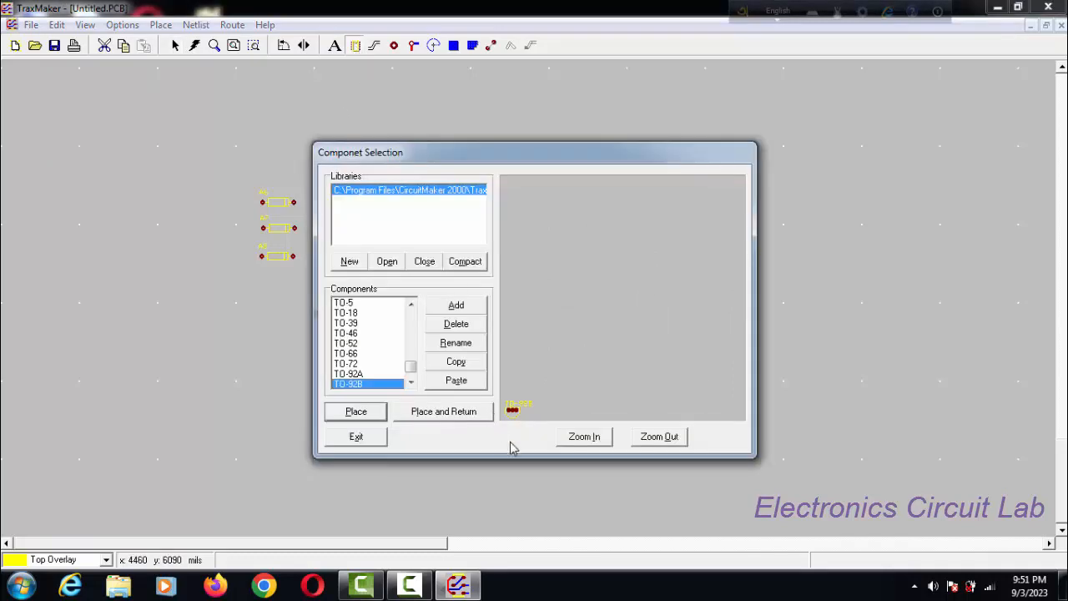
pyautogui.click(375, 414)
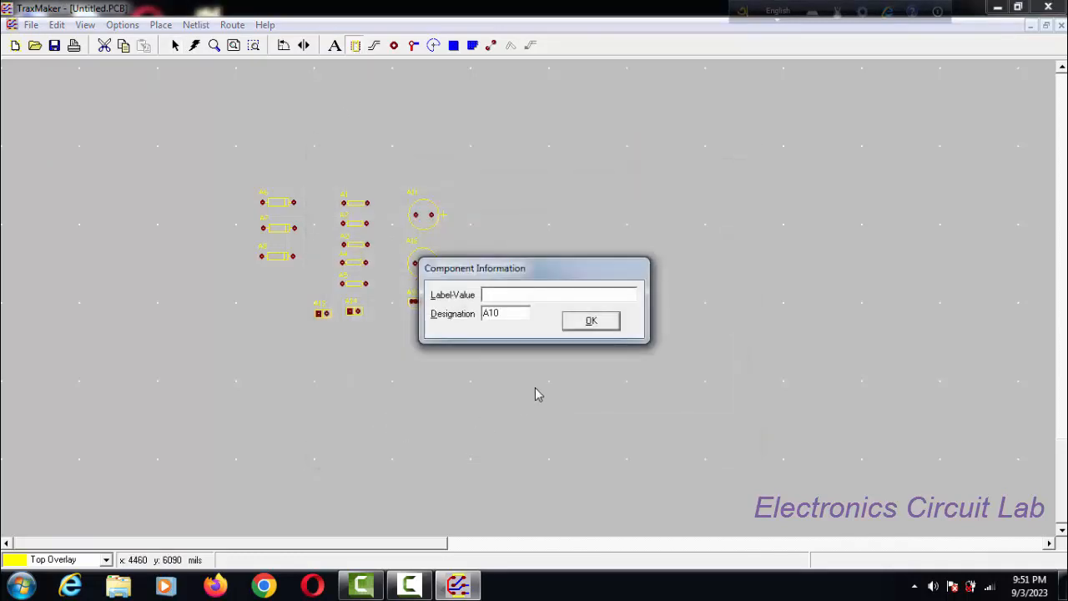
pyautogui.click(593, 329)
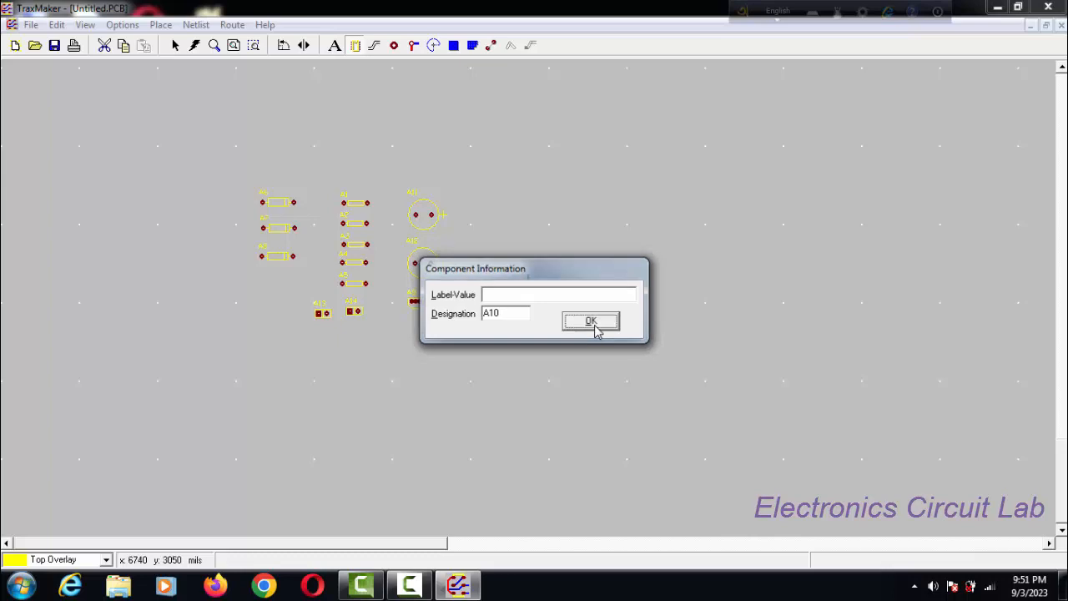
pyautogui.click(412, 329)
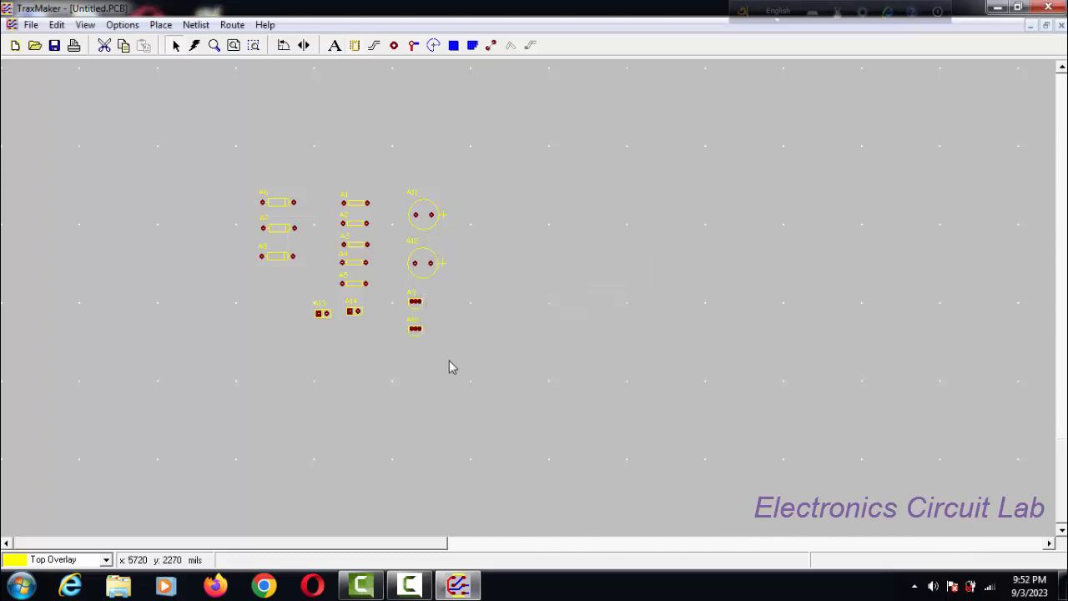
# Choose the VR4 component from the library and place it below the column of DIODE0.4 parts.
pyautogui.click(355, 47)
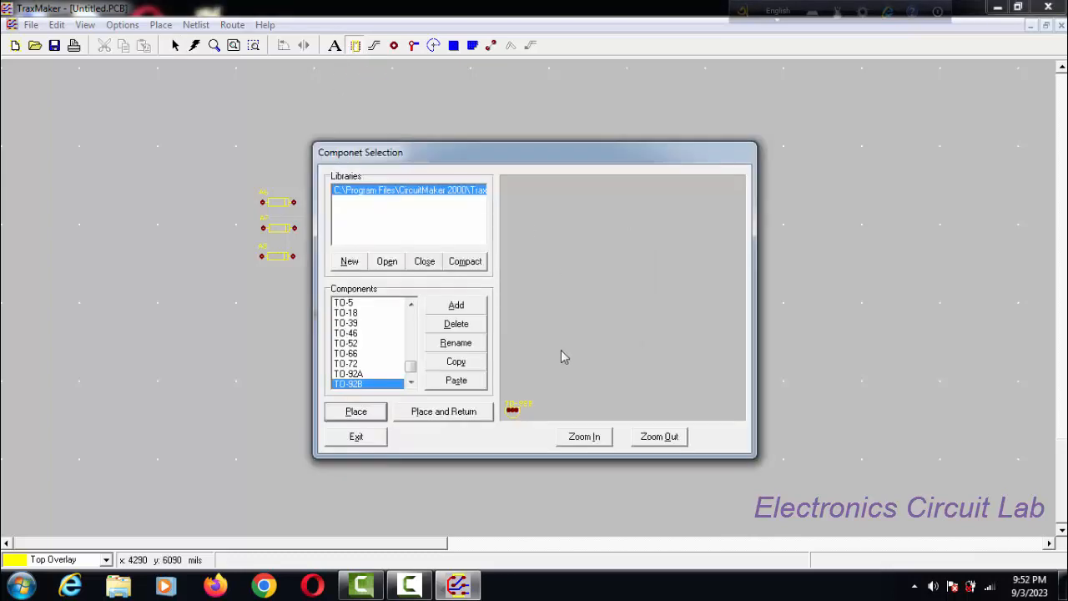
pyautogui.press('Down')
pyautogui.press('Down')
pyautogui.press('Down')
pyautogui.press('Down')
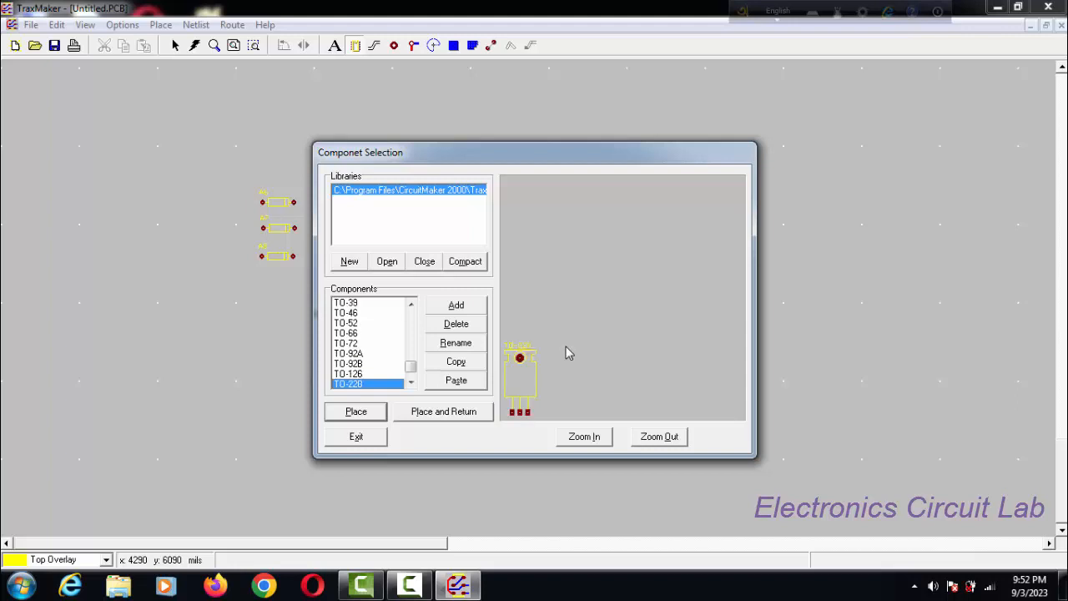
pyautogui.press('Down')
pyautogui.press('Down')
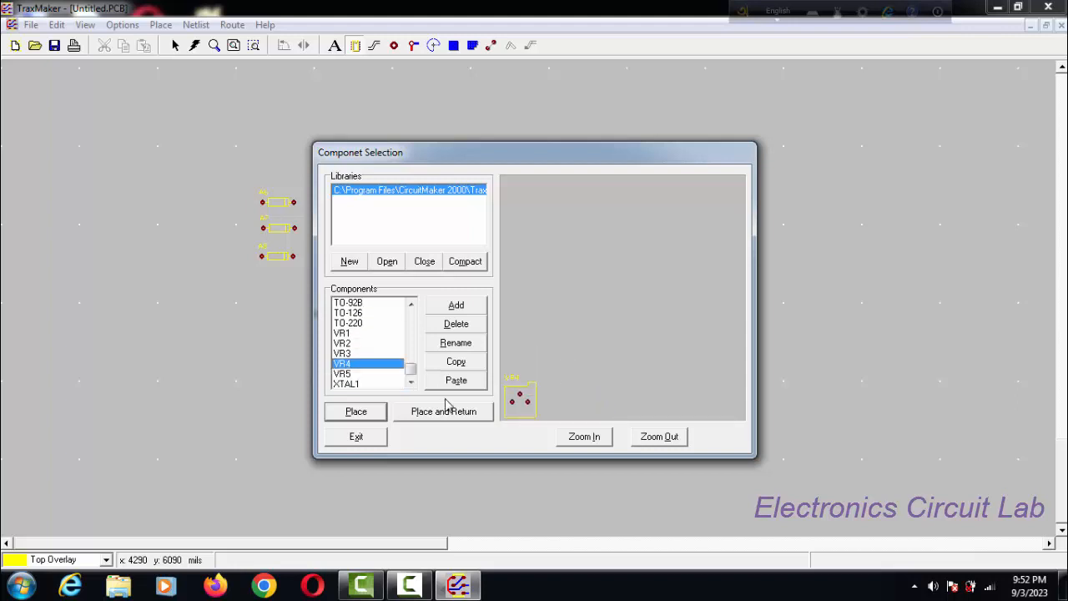
pyautogui.click(357, 412)
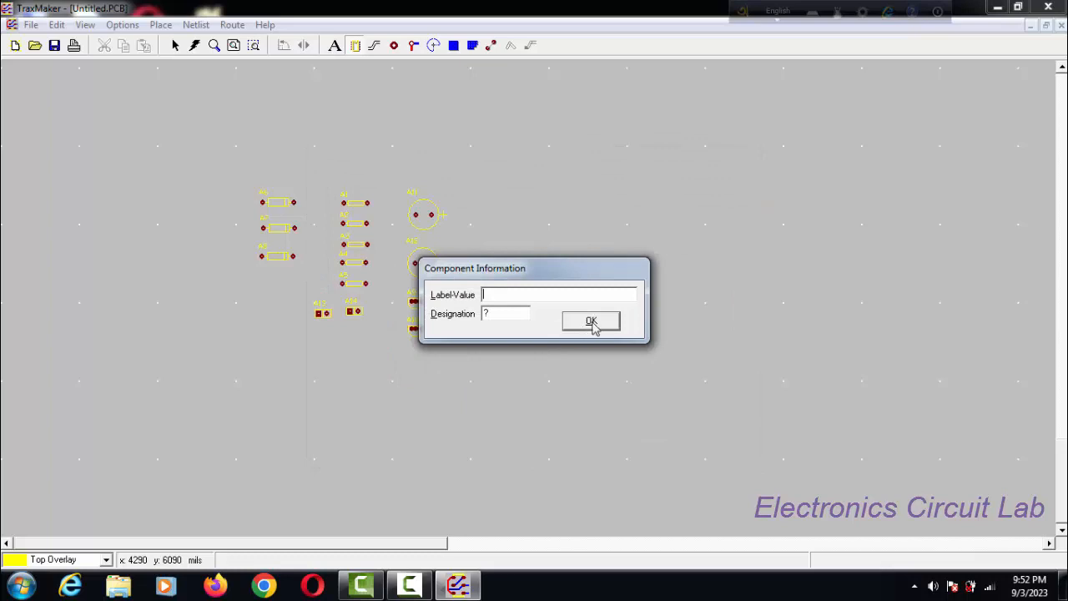
pyautogui.click(594, 323)
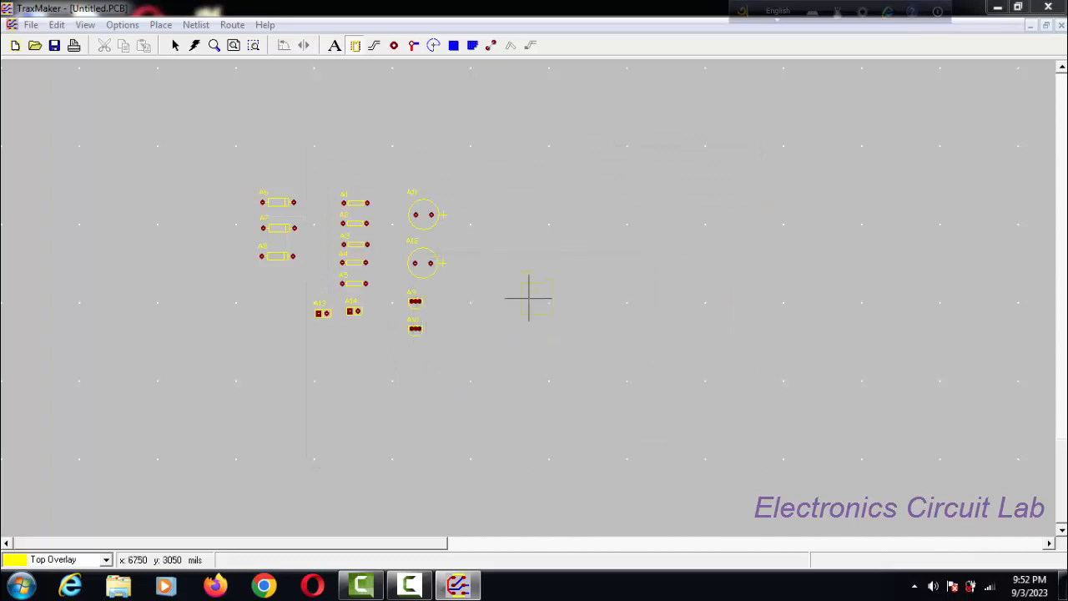
pyautogui.click(249, 304)
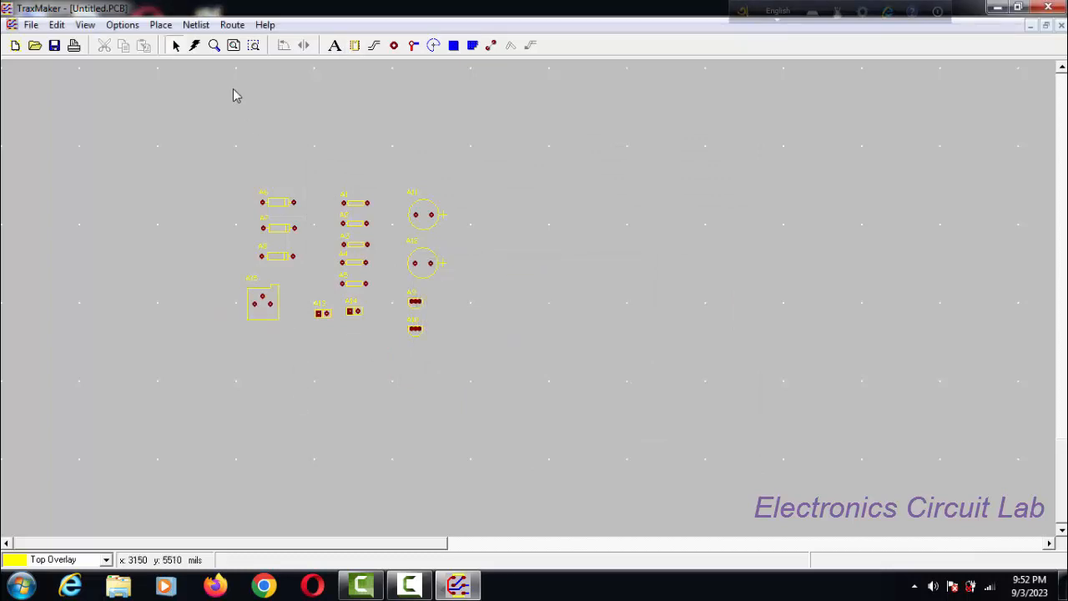
# Clear the designations of the AXIAL0.3 components A1 and A2.
pyautogui.click(235, 46)
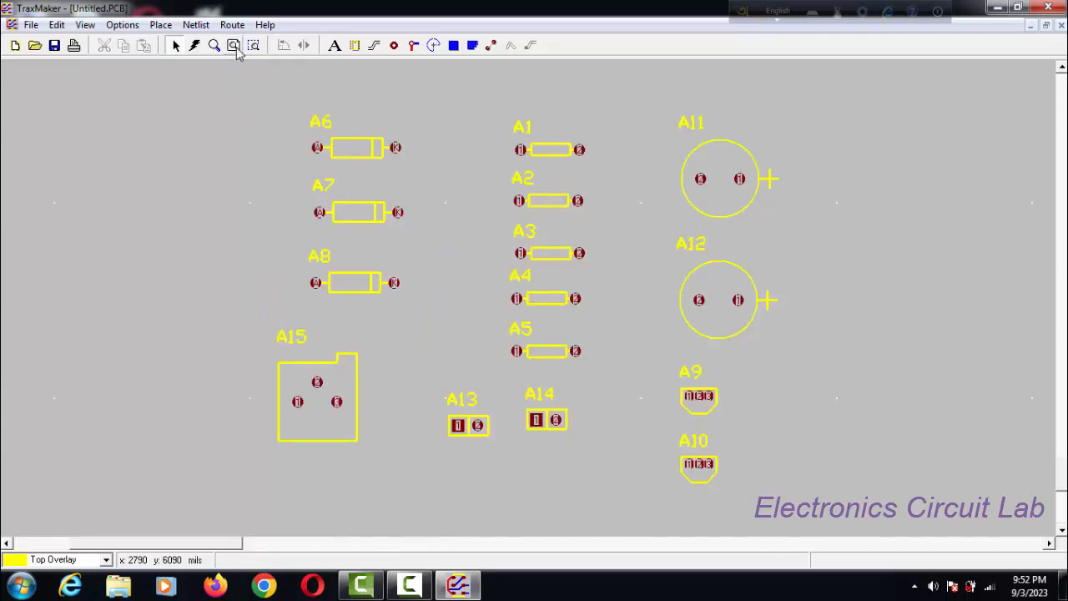
pyautogui.doubleClick(556, 156)
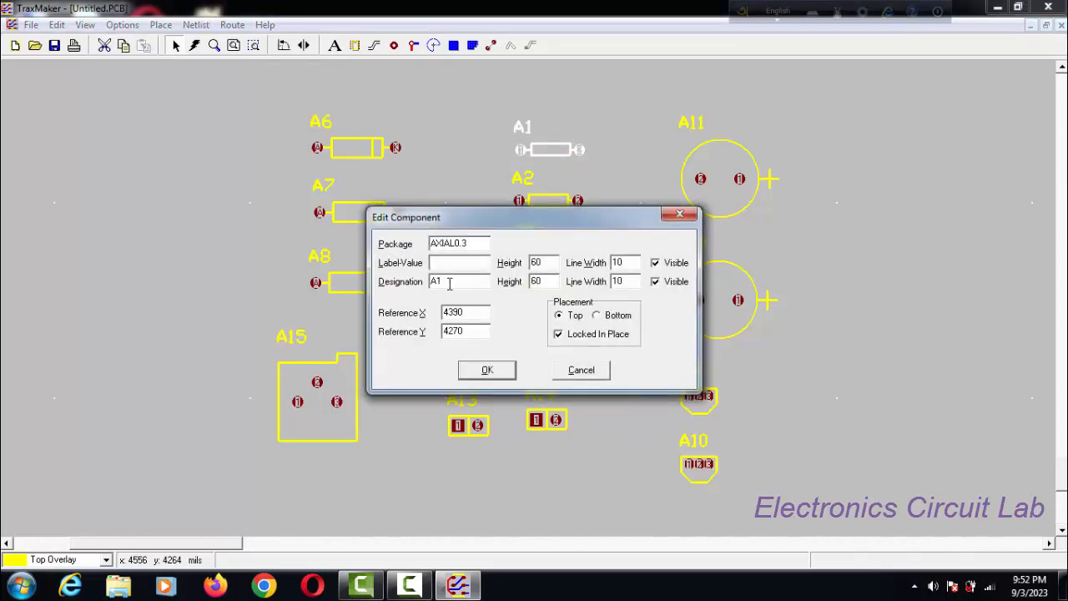
pyautogui.click(476, 369)
pyautogui.doubleClick(546, 208)
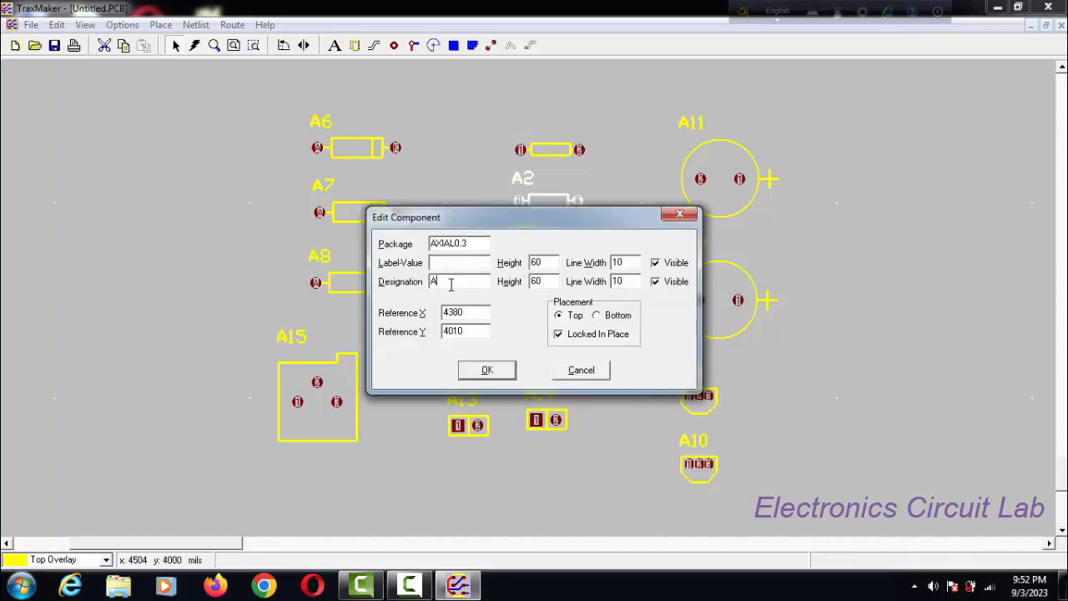
pyautogui.click(487, 371)
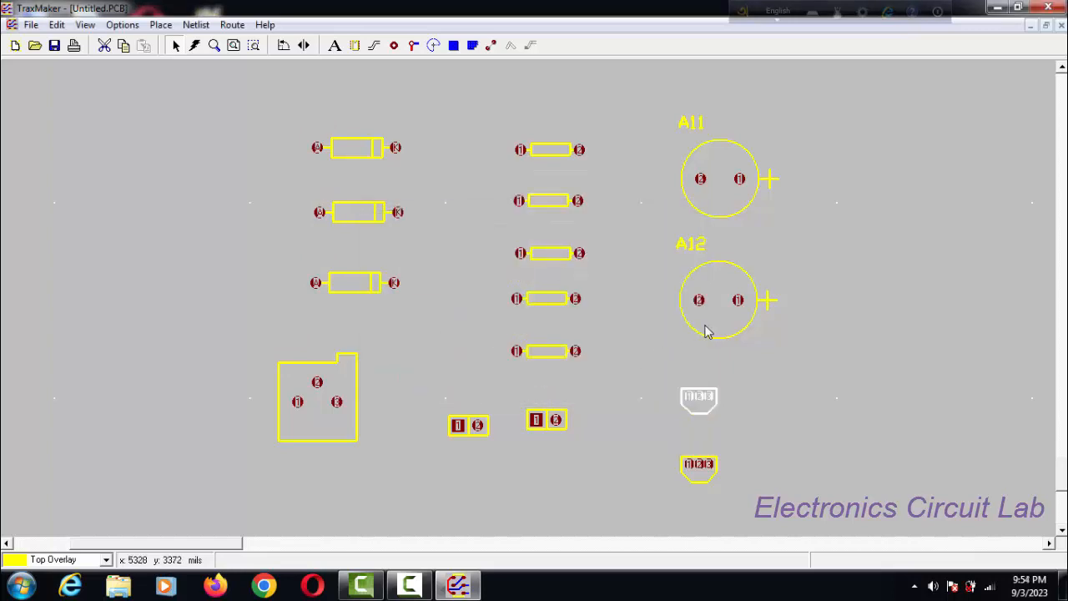
# Clear the designations of the two RB.2/.4 capacitors, A12 and A11.
pyautogui.doubleClick(705, 331)
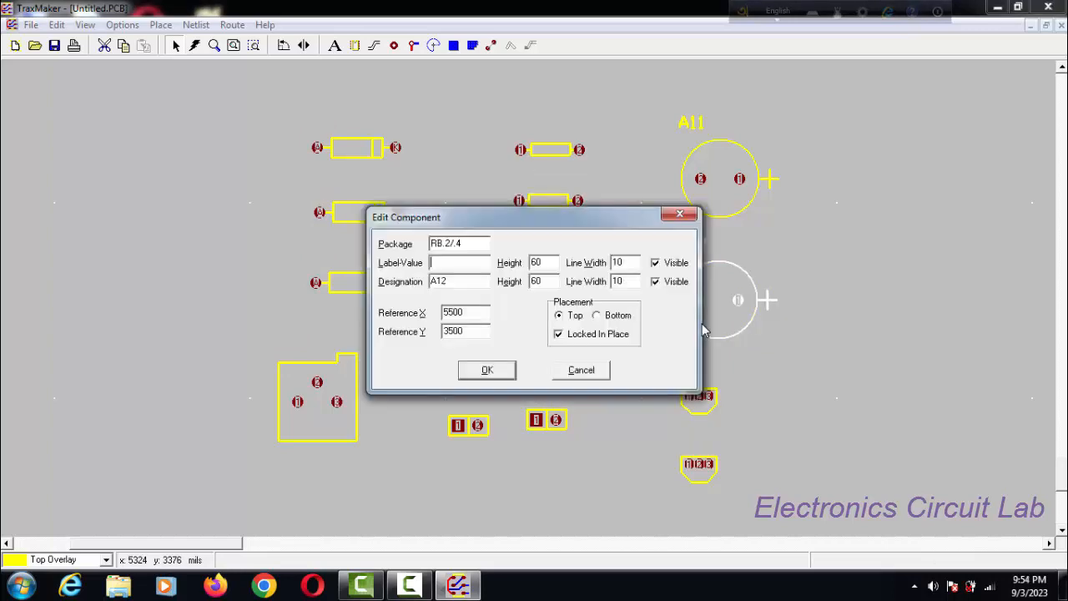
pyautogui.press('BackSpace')
pyautogui.press('BackSpace')
pyautogui.click(500, 378)
pyautogui.doubleClick(706, 209)
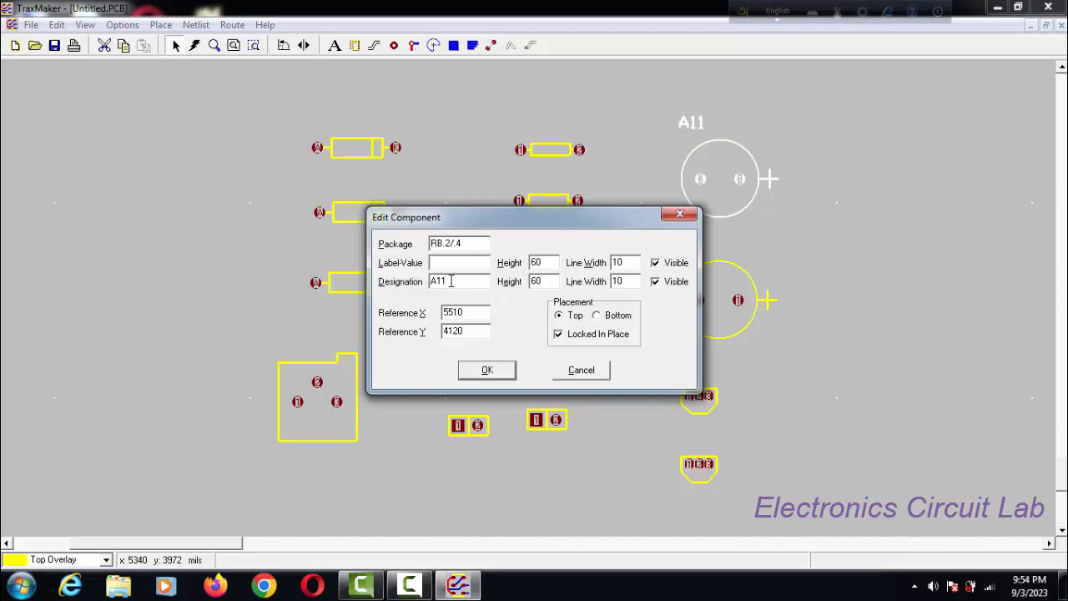
pyautogui.click(487, 369)
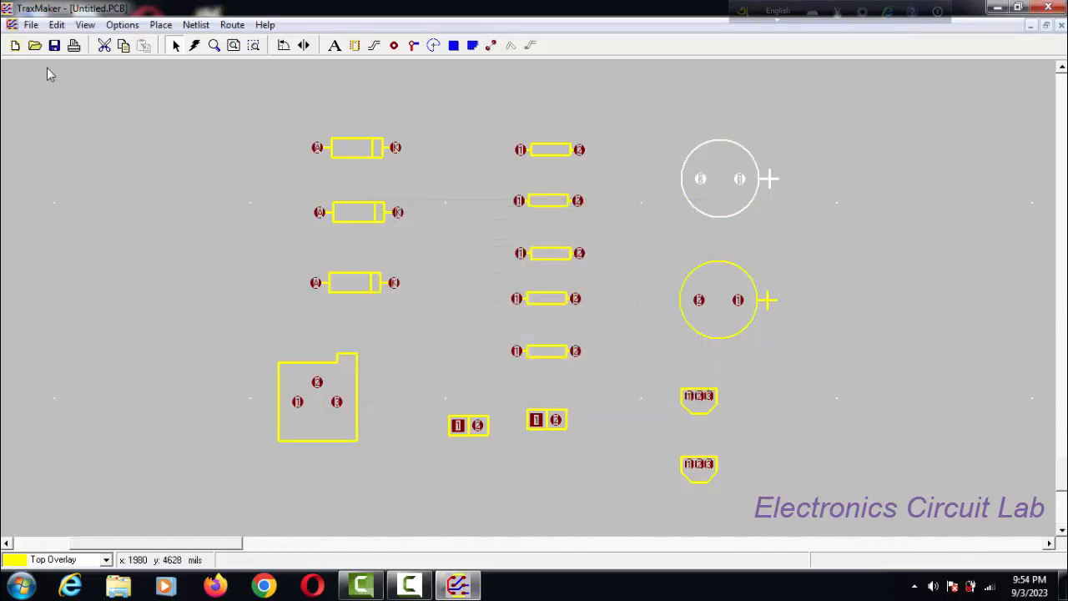
# Save the board as a PCB file named Batt in My Documents.
pyautogui.click(31, 25)
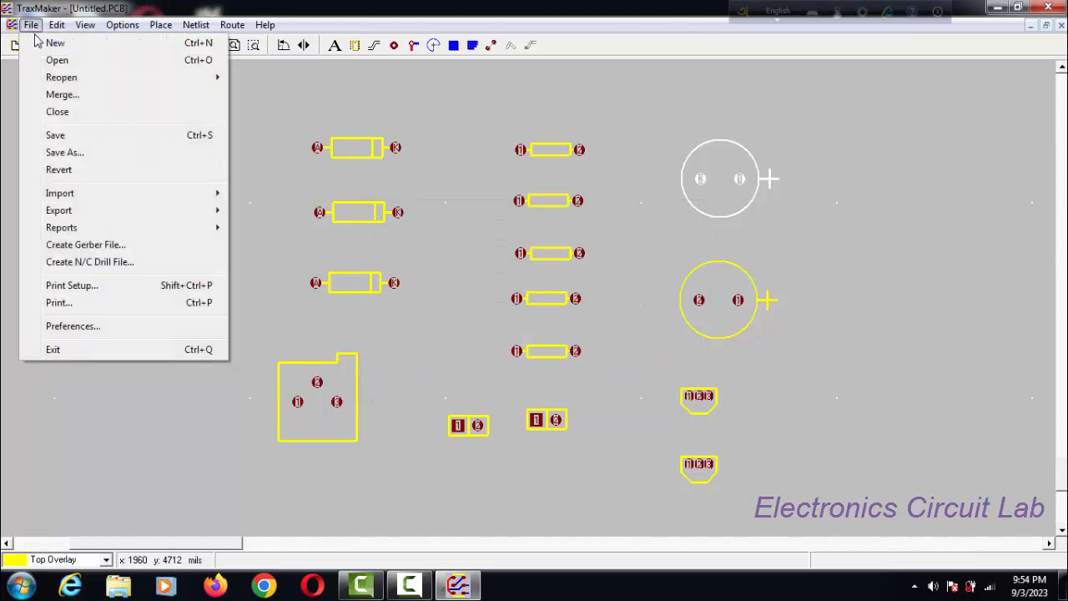
pyautogui.click(67, 154)
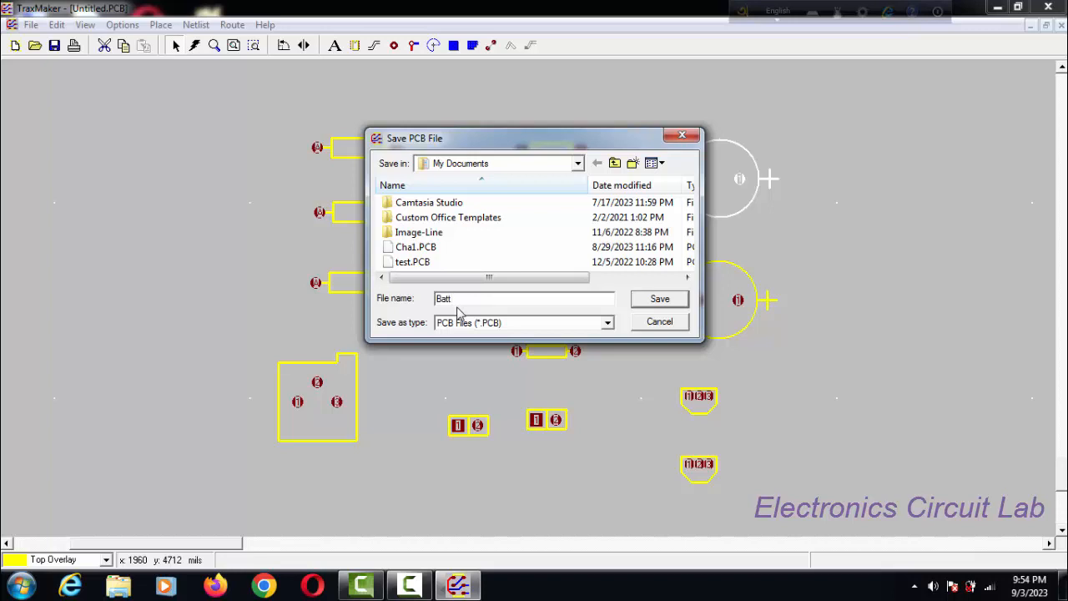
pyautogui.click(659, 299)
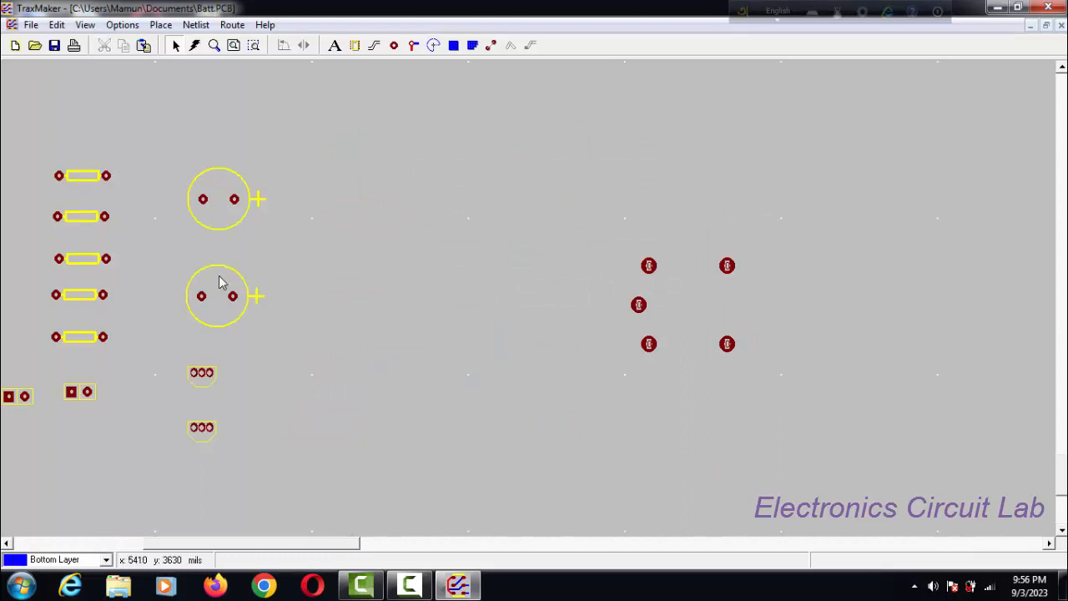
# Move the upper RB.2/.4 capacitor beside the five-pad component, rotate it 90° three times so its plus mark points down, and refresh the screen.
pyautogui.moveTo(215, 222); pyautogui.dragTo(546, 335)
pyautogui.rightClick(523, 319)
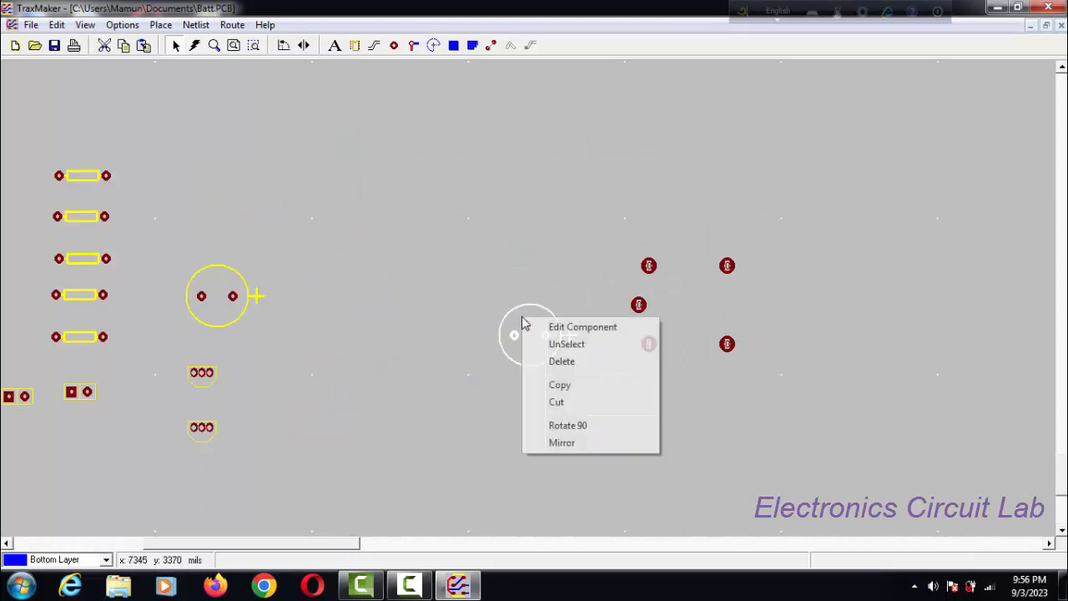
pyautogui.click(567, 426)
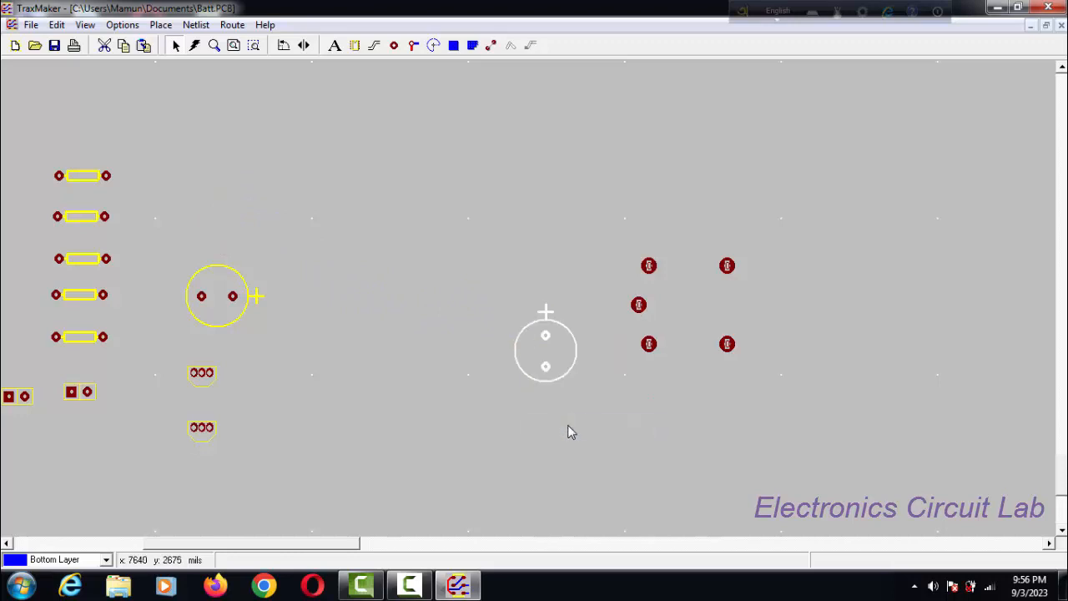
pyautogui.rightClick(563, 364)
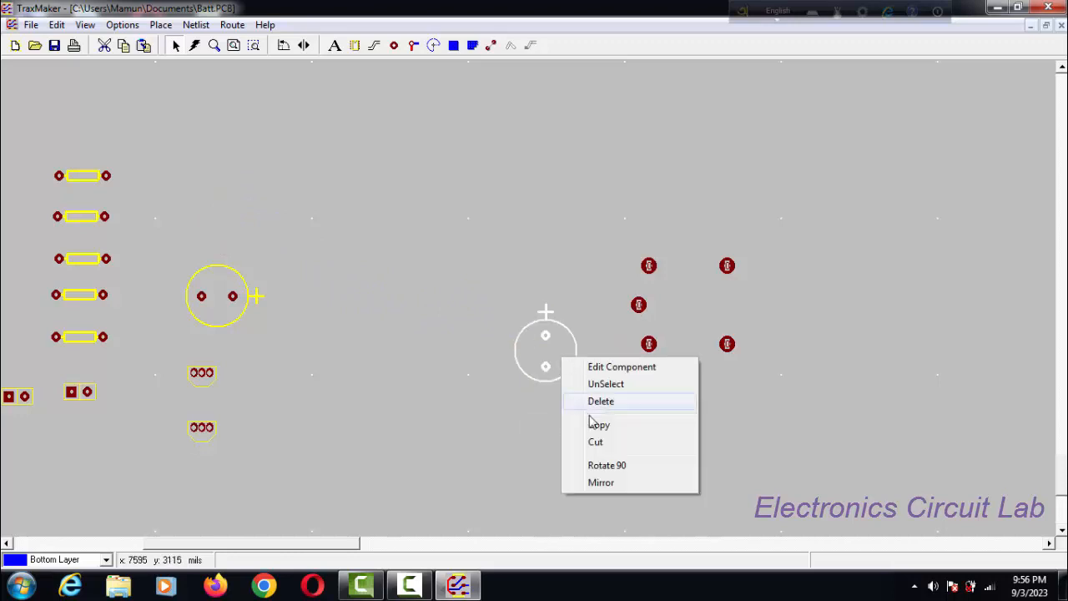
pyautogui.click(607, 465)
pyautogui.rightClick(562, 362)
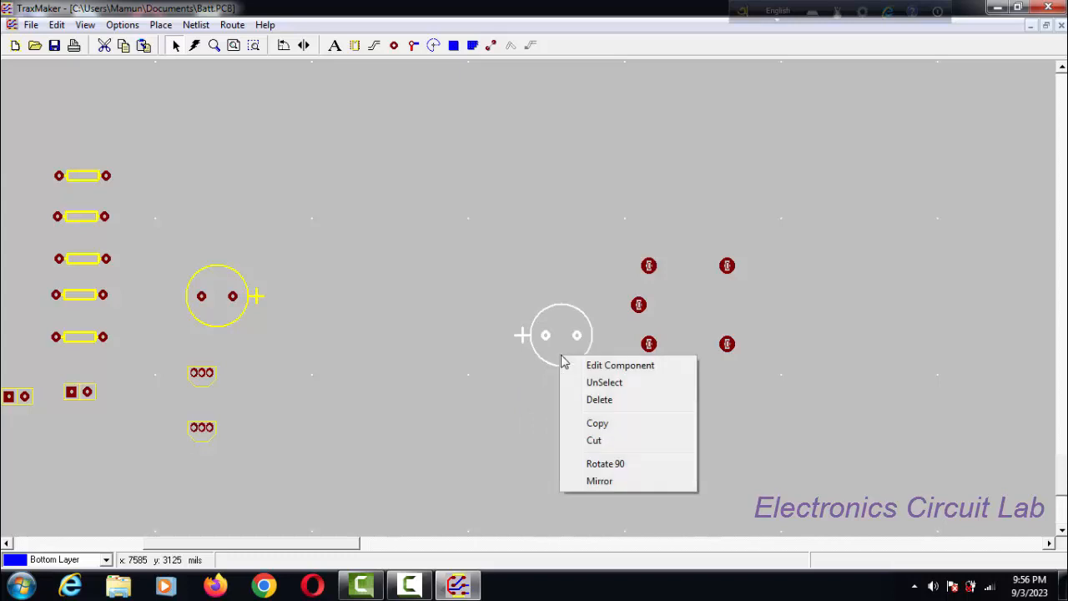
pyautogui.click(603, 464)
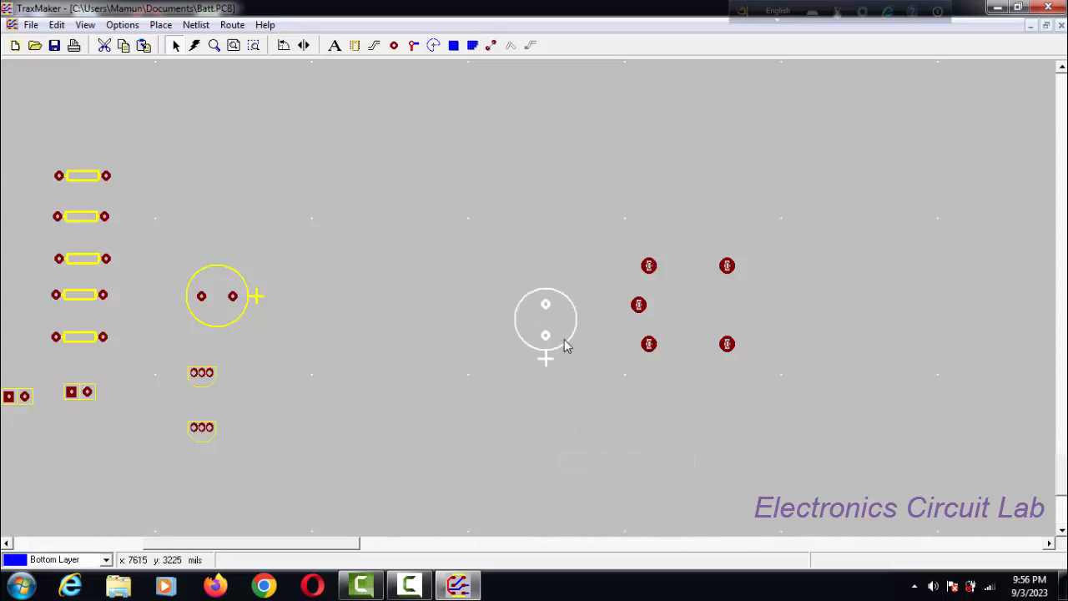
pyautogui.moveTo(548, 338); pyautogui.dragTo(582, 345)
pyautogui.rightClick(377, 177)
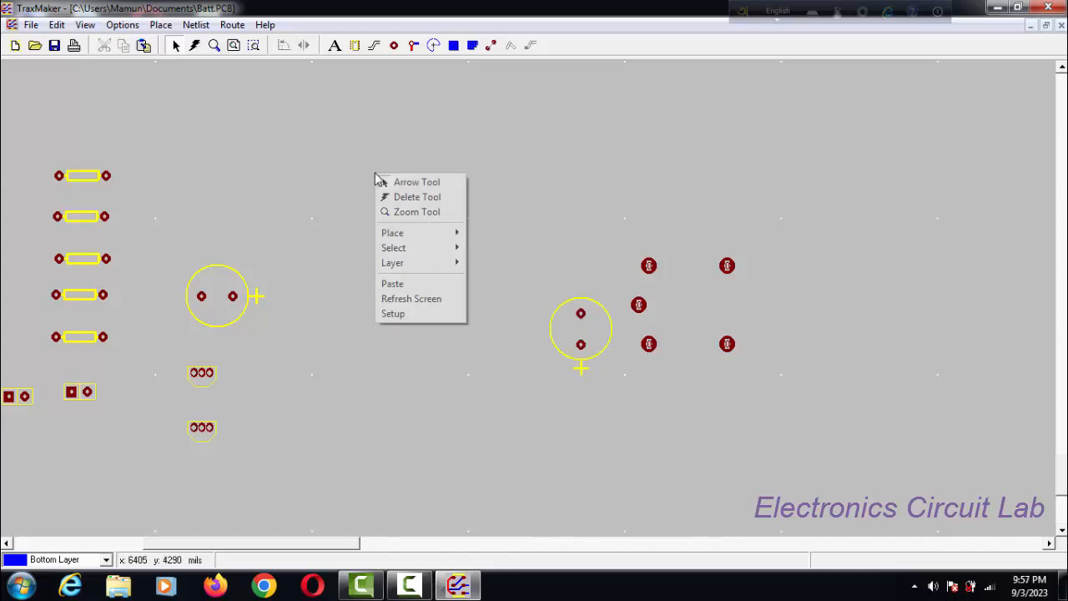
pyautogui.click(411, 302)
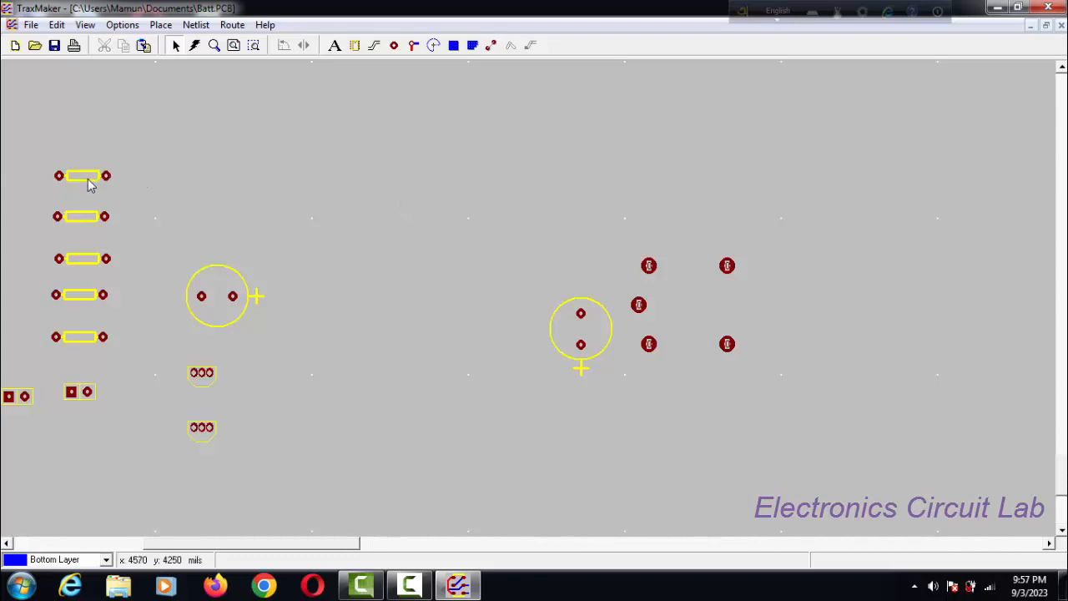
# Rotate the topmost AXIAL0.3 resistor 90° and place it vertically just above the relocated capacitor.
pyautogui.moveTo(87, 183); pyautogui.dragTo(429, 301)
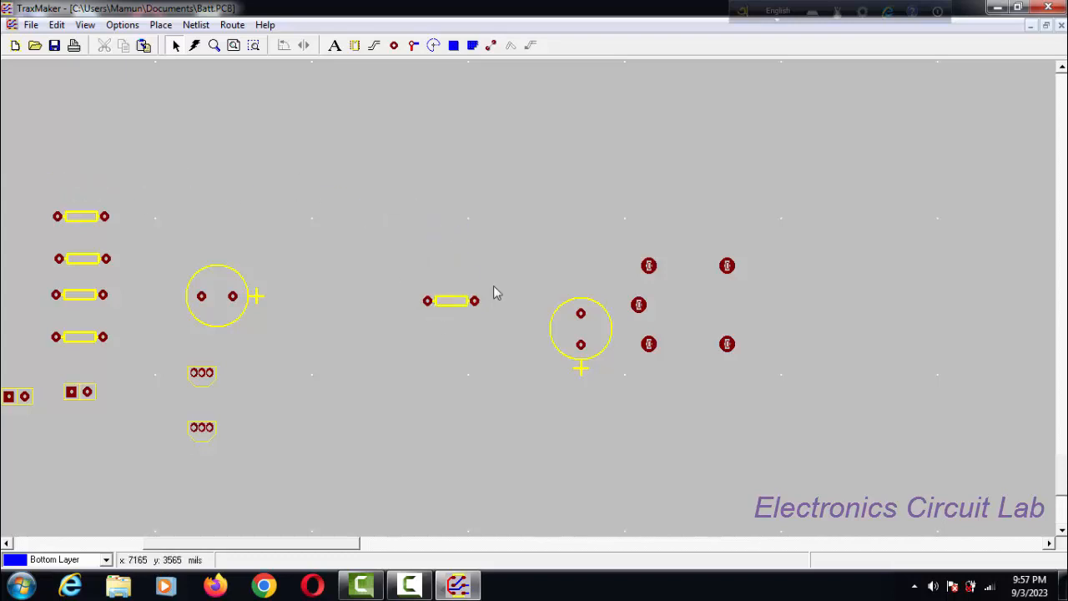
pyautogui.rightClick(453, 303)
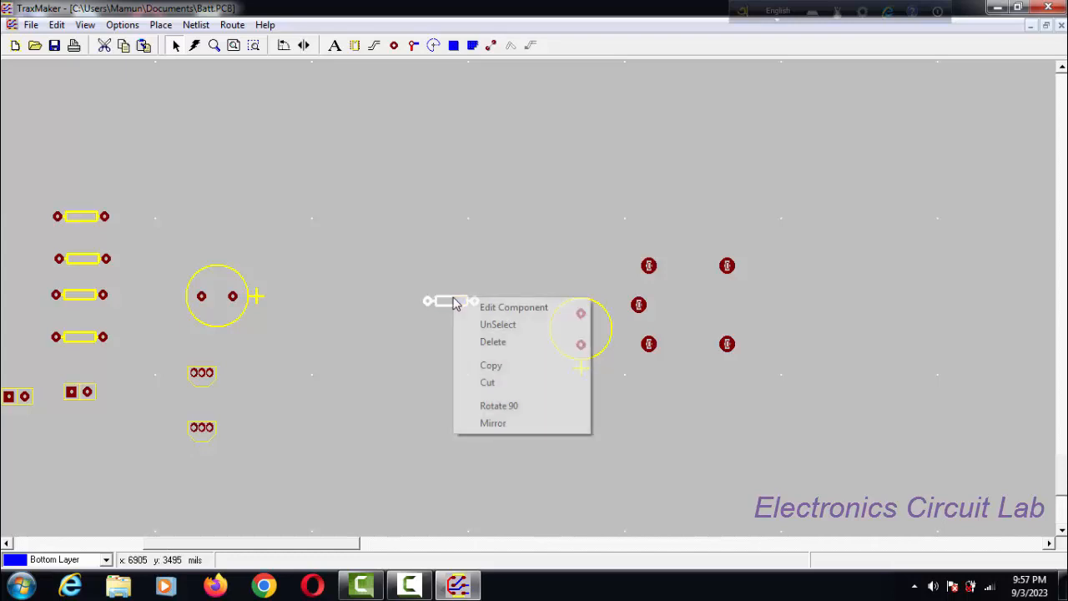
pyautogui.click(499, 406)
pyautogui.moveTo(433, 301); pyautogui.dragTo(570, 282)
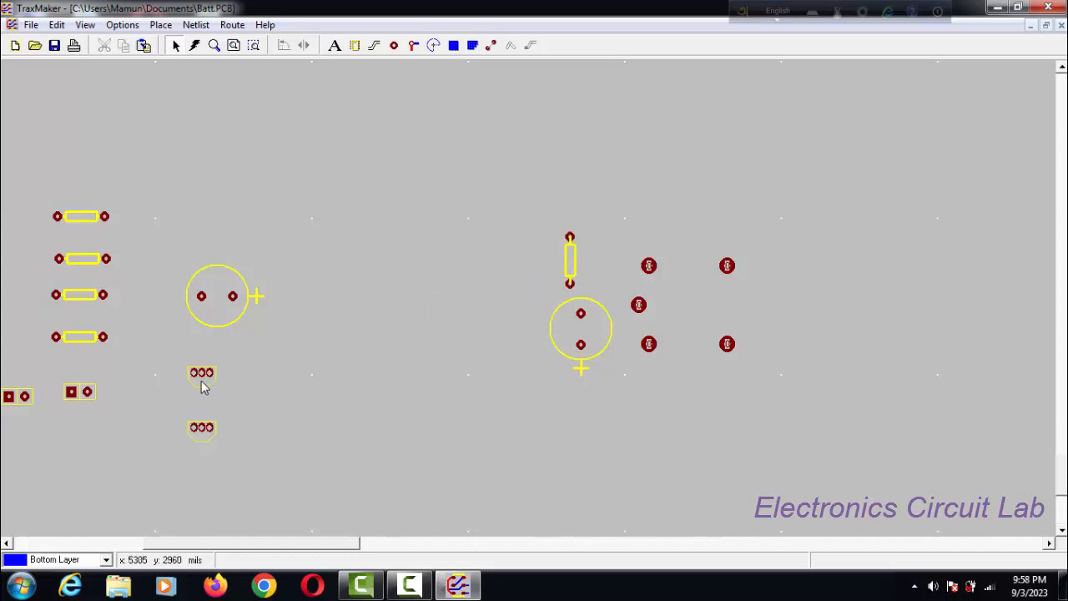
# Rotate the upper TO-92B transistor 90° and place it to the left of the vertical resistor.
pyautogui.moveTo(201, 384); pyautogui.dragTo(465, 355)
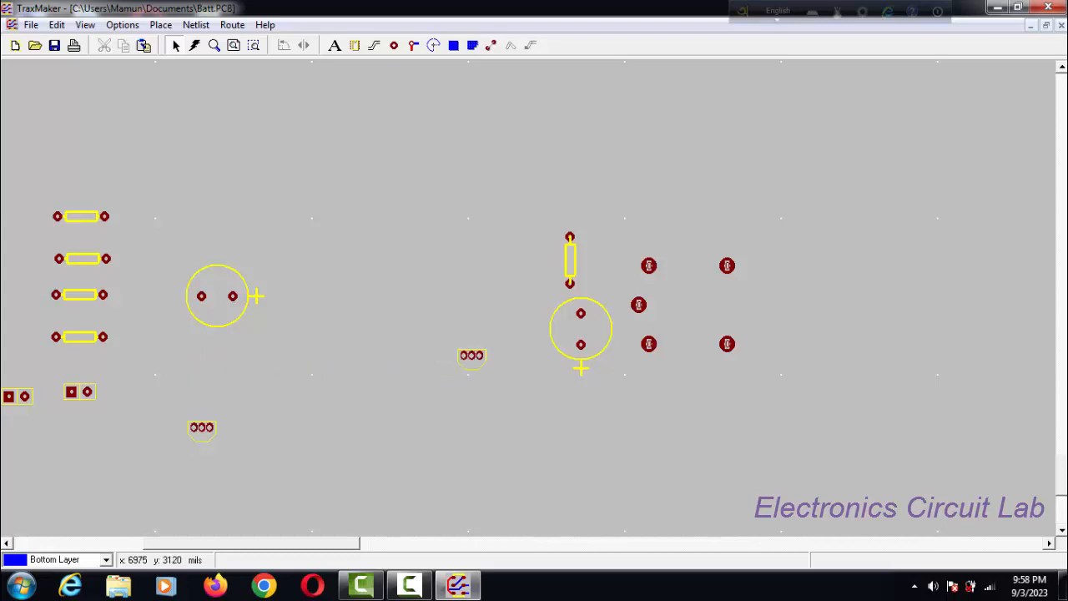
pyautogui.rightClick(470, 370)
pyautogui.click(513, 471)
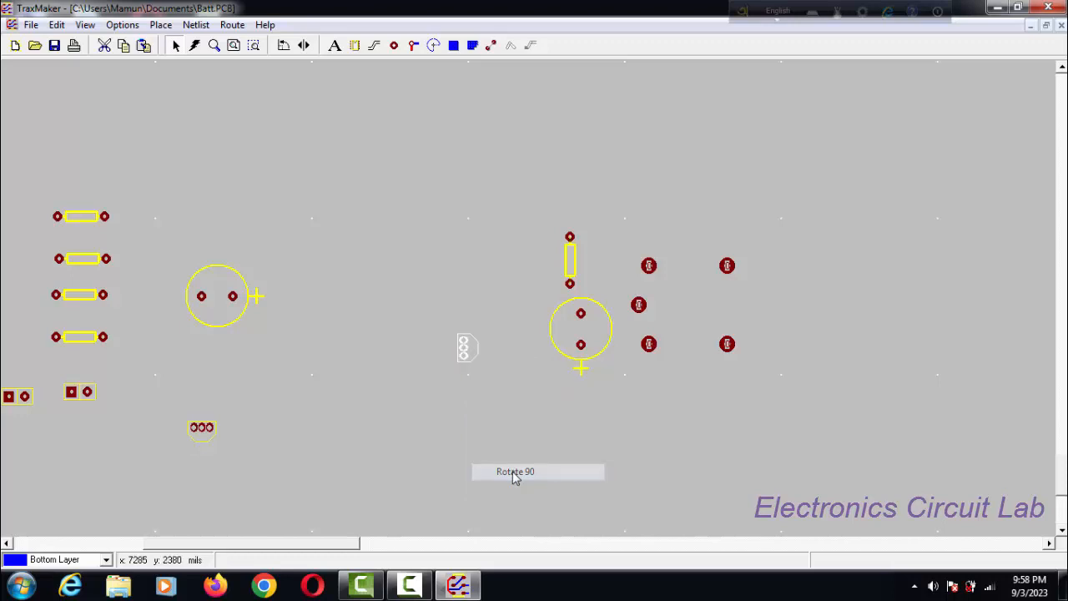
pyautogui.moveTo(473, 357)
pyautogui.mouseDown()
pyautogui.moveTo(465, 353)
pyautogui.moveTo(512, 279)
pyautogui.mouseUp()
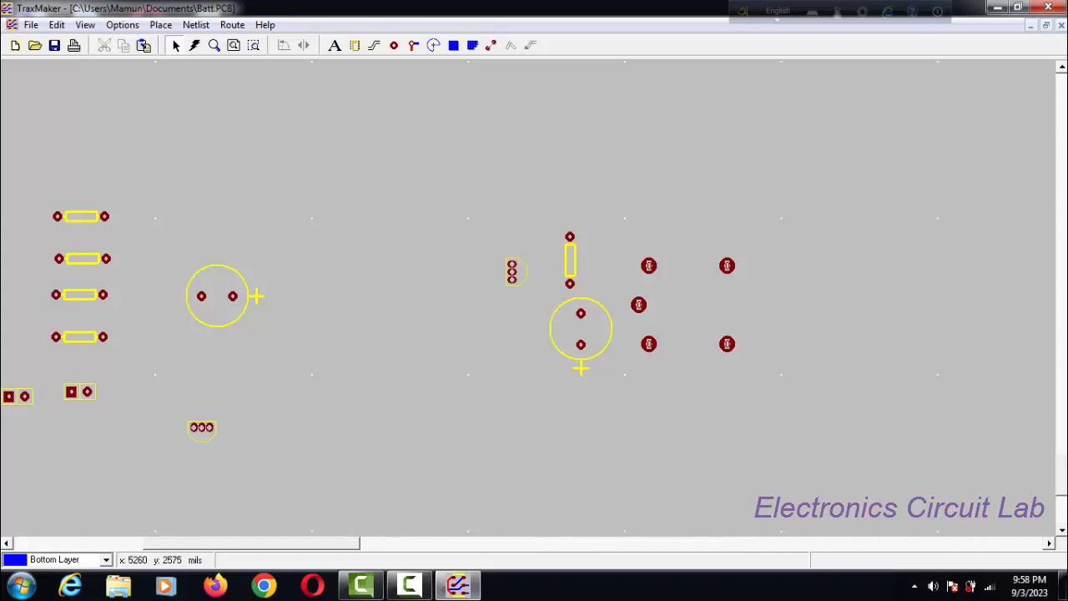
# Rotate the remaining TO-92B transistor 90° three times and place it beside the relocated capacitor, below the first transistor.
pyautogui.moveTo(197, 429); pyautogui.dragTo(469, 365)
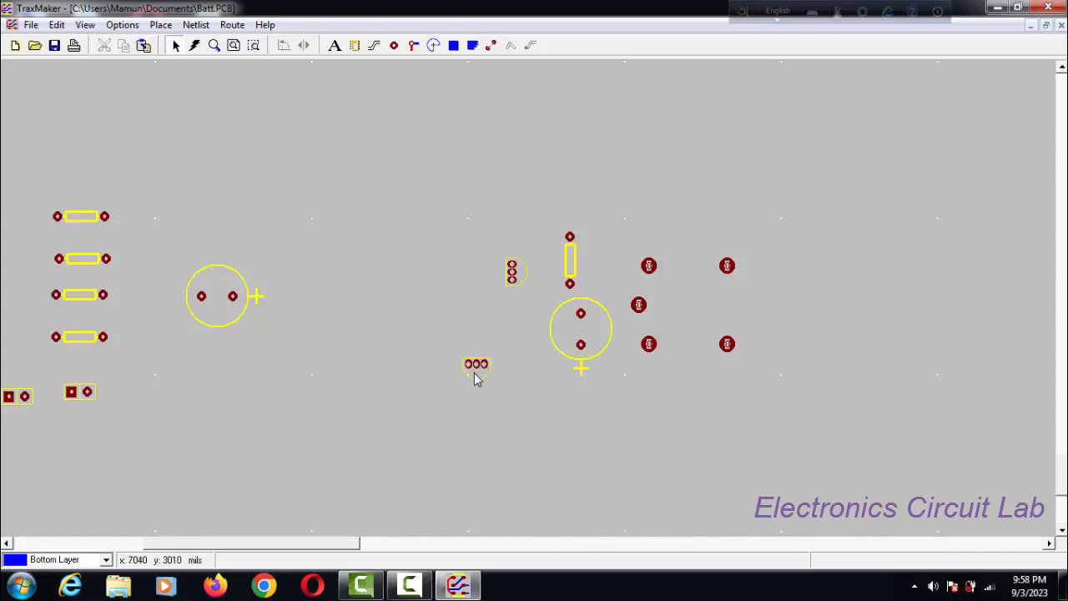
pyautogui.rightClick(474, 374)
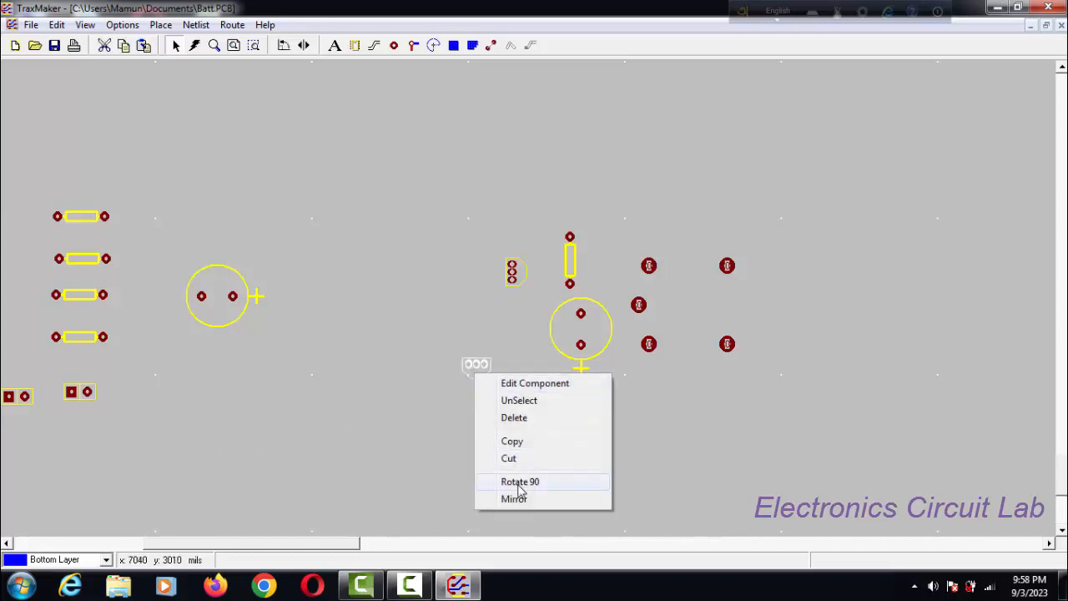
pyautogui.click(519, 482)
pyautogui.rightClick(479, 366)
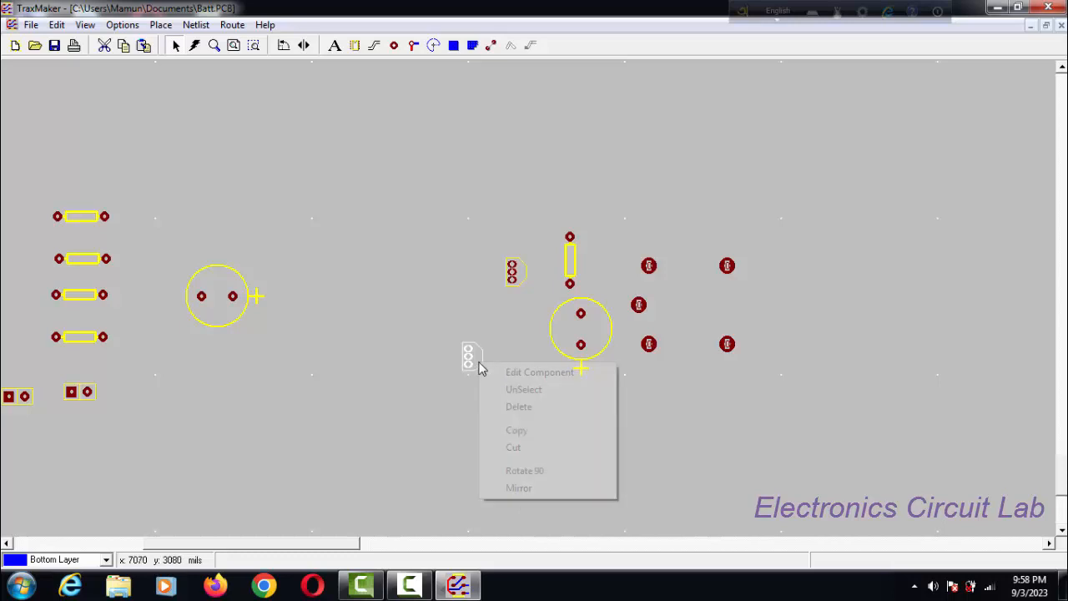
pyautogui.click(516, 472)
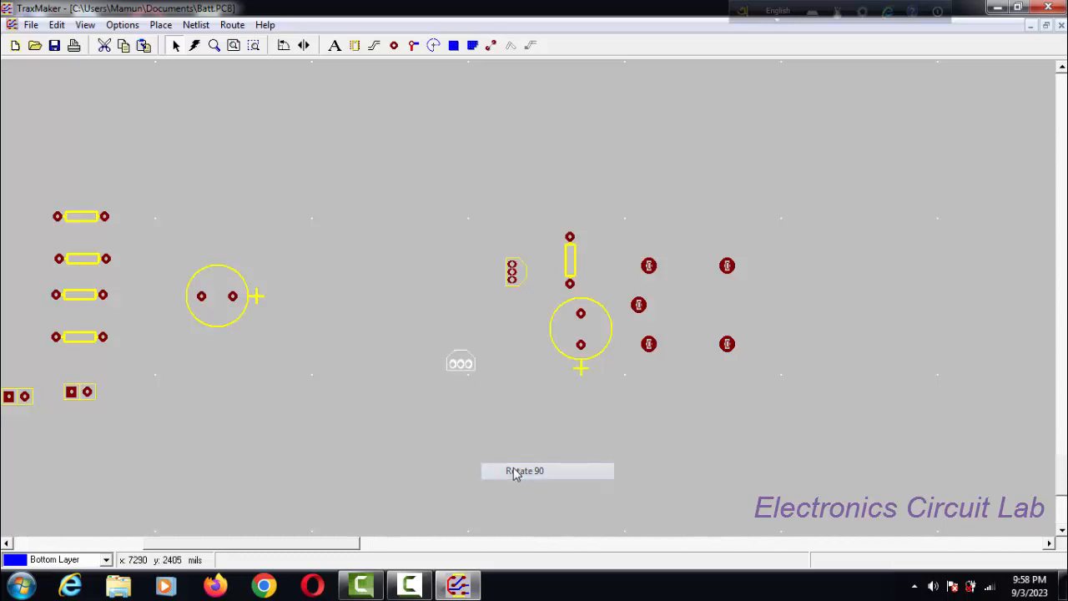
pyautogui.rightClick(464, 361)
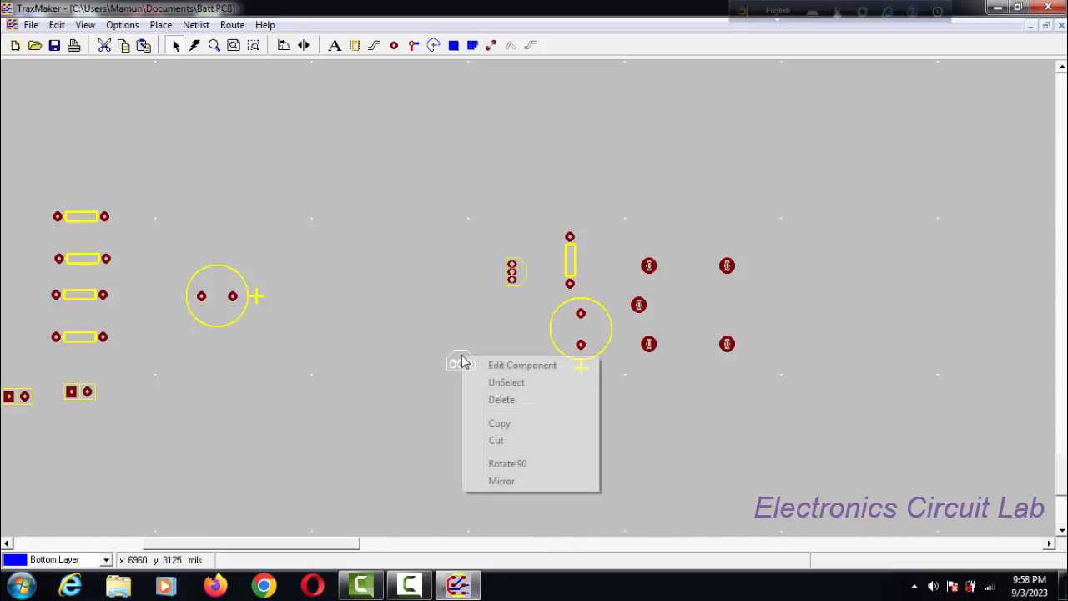
pyautogui.click(497, 464)
pyautogui.moveTo(458, 381); pyautogui.dragTo(520, 338)
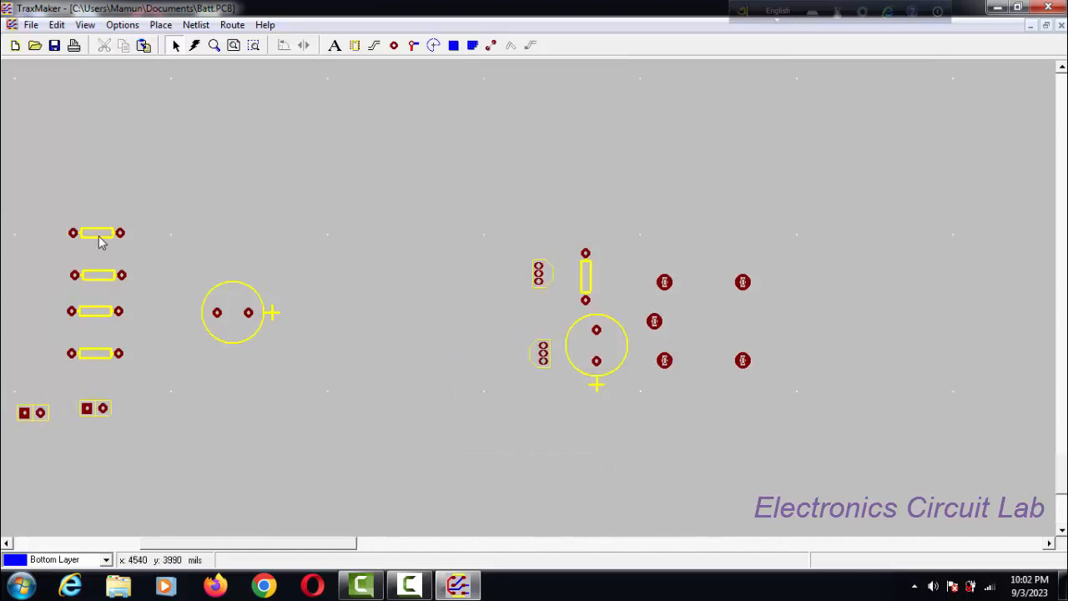
# Rotate the topmost of the four unplaced resistors 90° and place it vertically to the left of the upper transistor.
pyautogui.moveTo(99, 240); pyautogui.dragTo(410, 270)
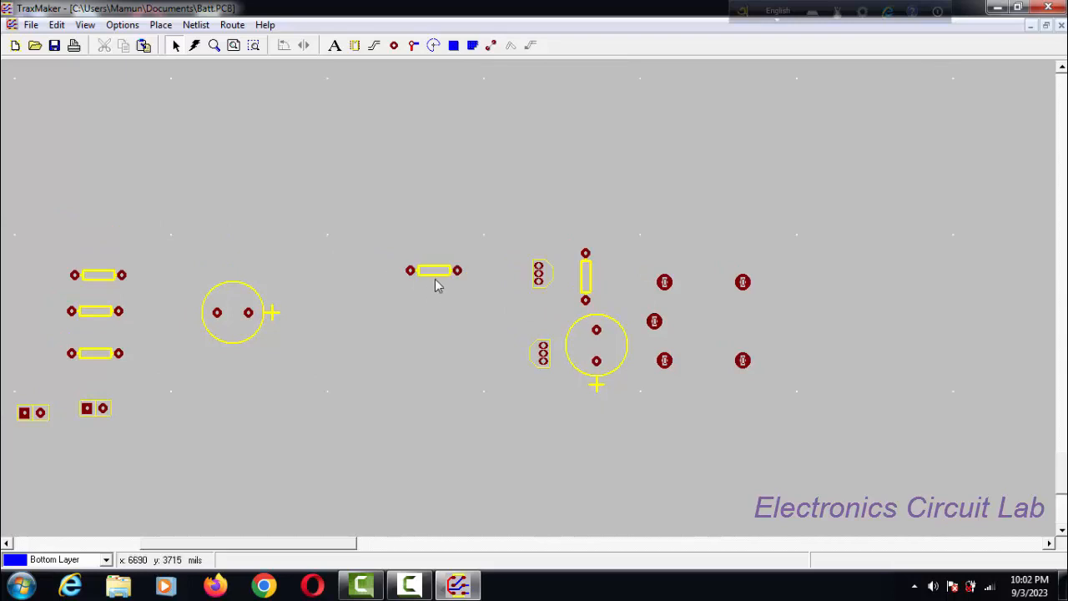
pyautogui.rightClick(437, 277)
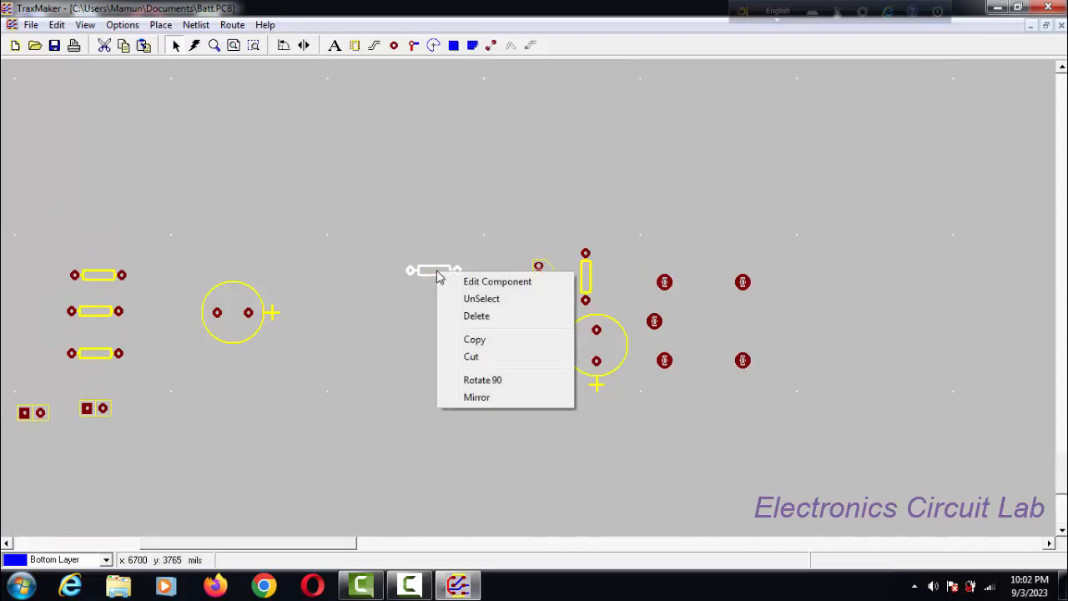
pyautogui.click(470, 383)
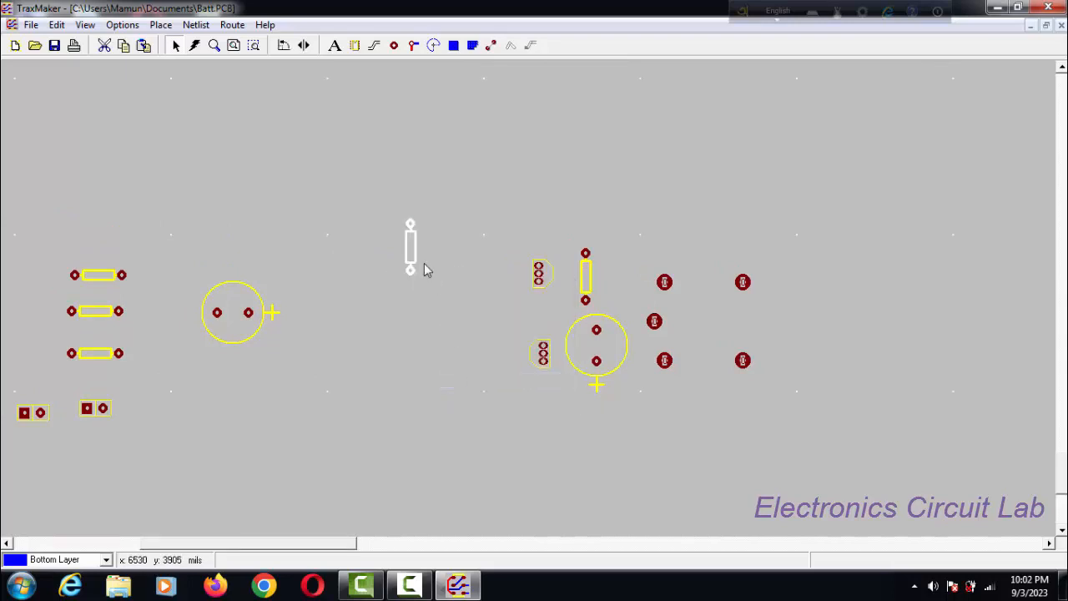
pyautogui.moveTo(418, 260); pyautogui.dragTo(515, 305)
# Rotate the topmost of the three unplaced resistors 90° and place it immediately left of the resistor beside the upper transistor, slightly lower.
pyautogui.moveTo(101, 281); pyautogui.dragTo(417, 333)
pyautogui.rightClick(417, 332)
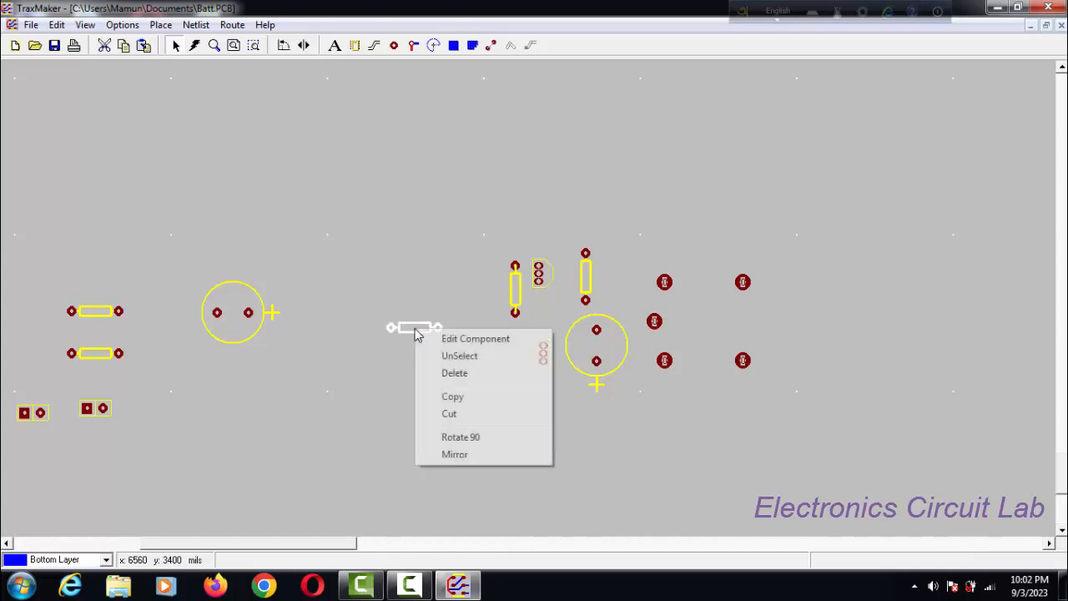
pyautogui.click(455, 440)
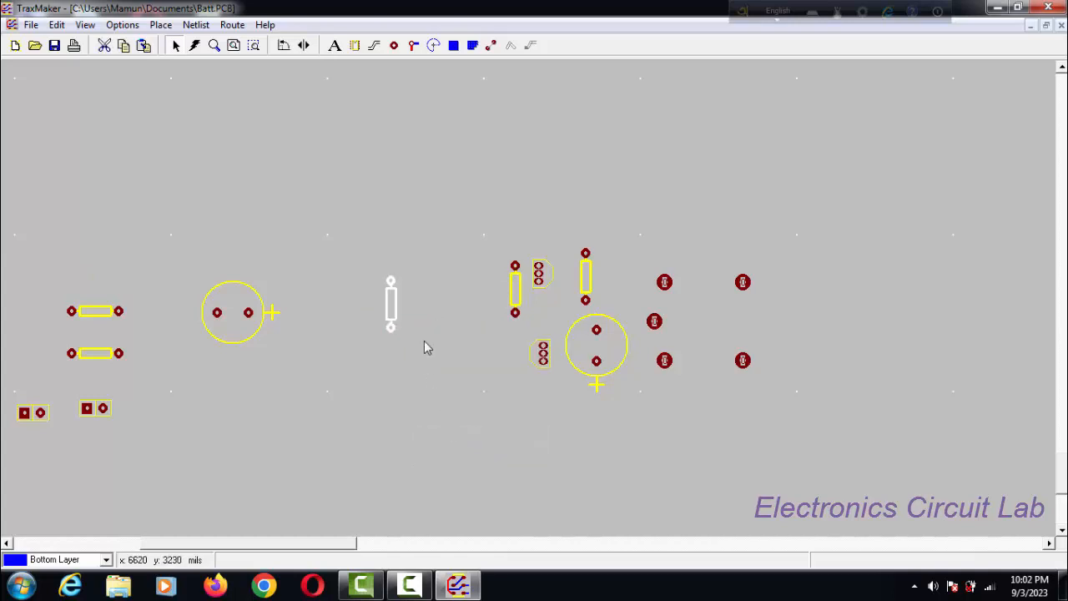
pyautogui.moveTo(394, 309); pyautogui.dragTo(500, 305)
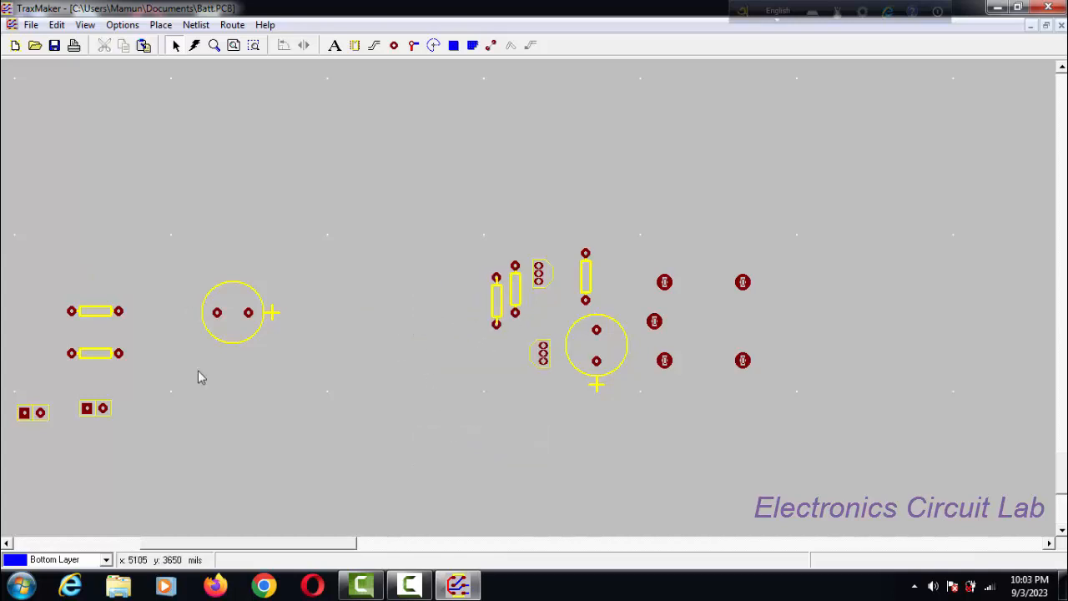
# Move the square three-pin component from the far-left group to just left of the two adjacent vertical resistors.
pyautogui.moveTo(227, 548); pyautogui.dragTo(198, 548)
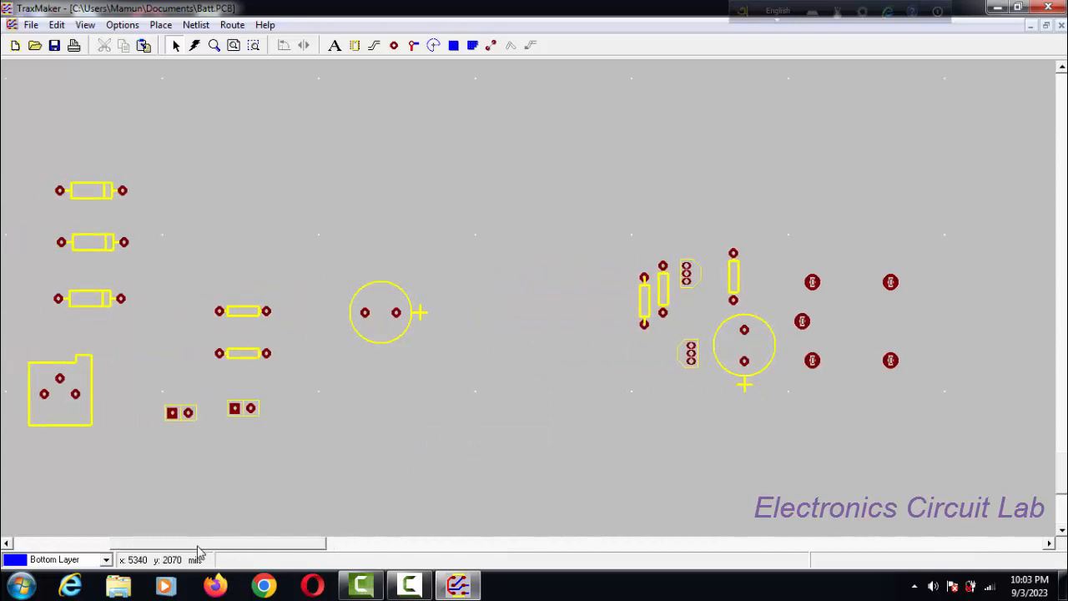
pyautogui.moveTo(57, 426); pyautogui.dragTo(582, 345)
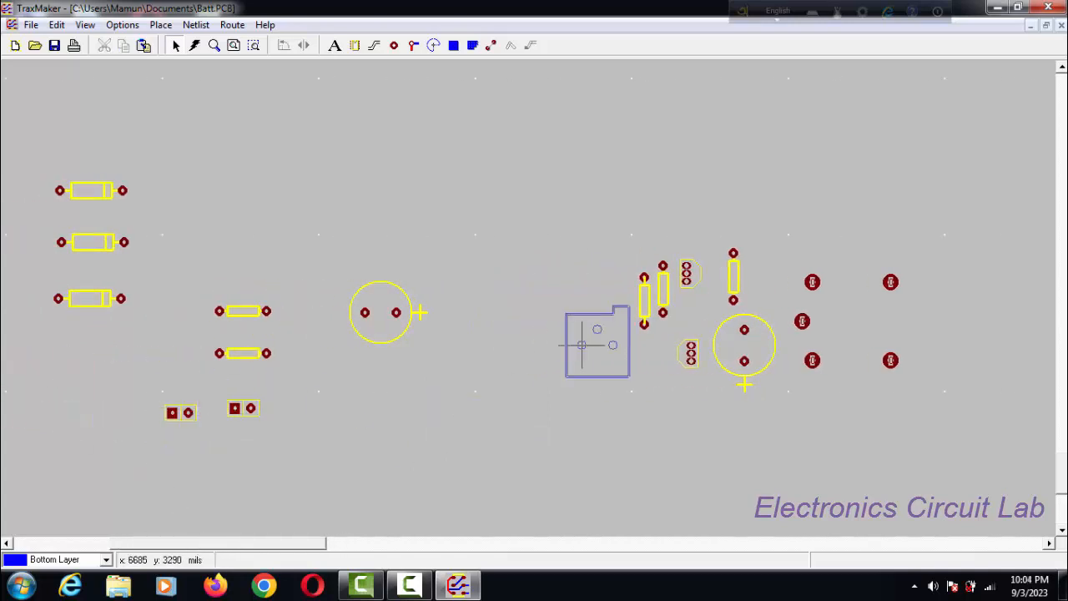
pyautogui.moveTo(582, 345); pyautogui.dragTo(582, 345)
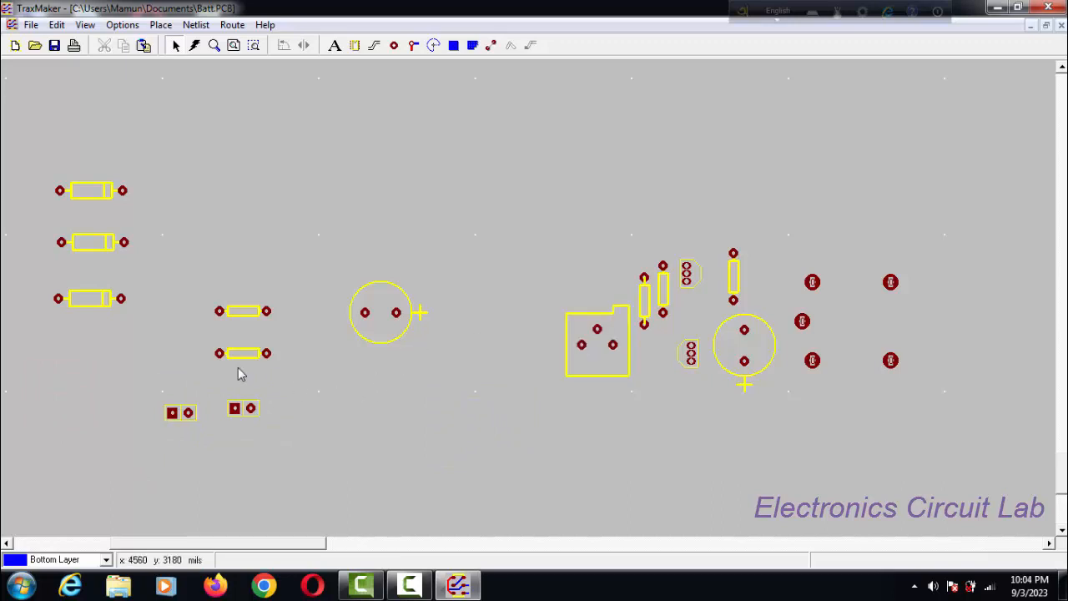
# Place the lower unplaced resistor horizontally beneath the square three-pin component and the remaining round capacitor to that component's left.
pyautogui.moveTo(243, 361); pyautogui.dragTo(583, 396)
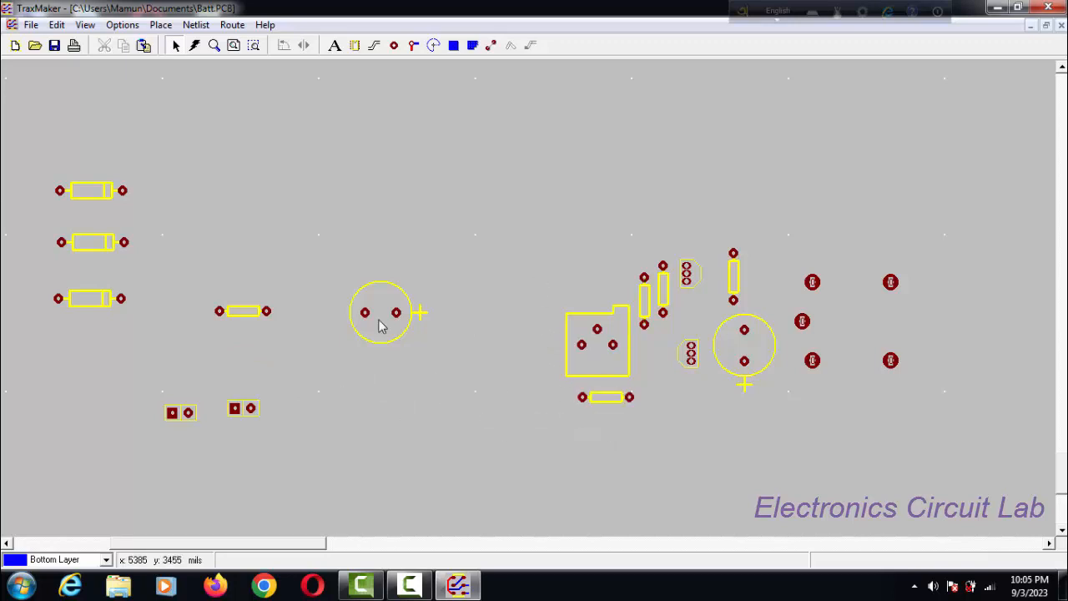
pyautogui.moveTo(380, 326); pyautogui.dragTo(511, 377)
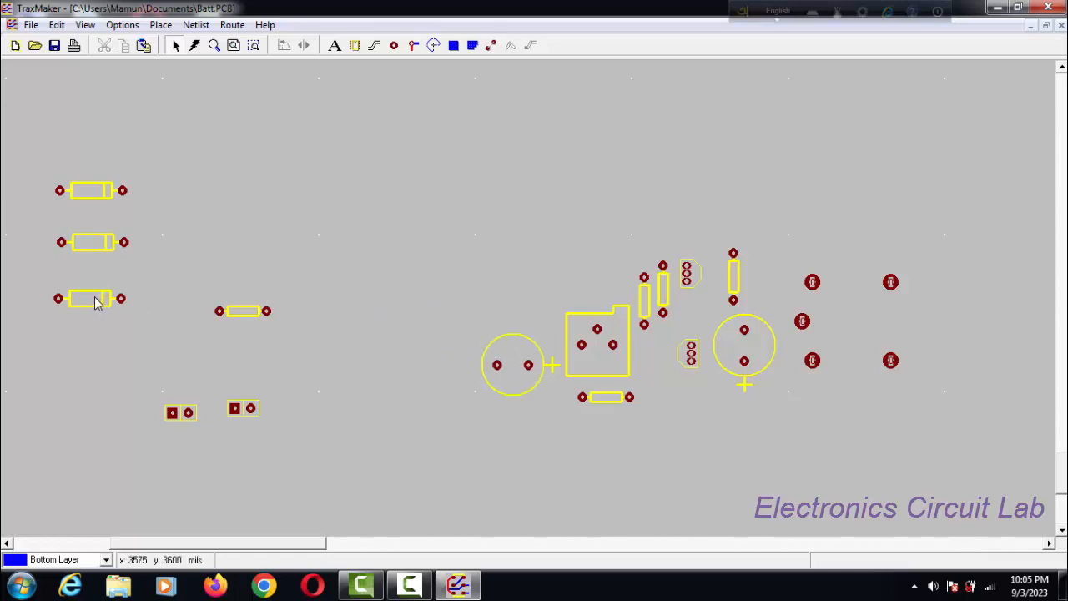
# Rotate the two lower unplaced diodes to vertical with their bands downward and place them side by side above the left round capacitor.
pyautogui.moveTo(94, 302); pyautogui.dragTo(541, 250)
pyautogui.press('space')
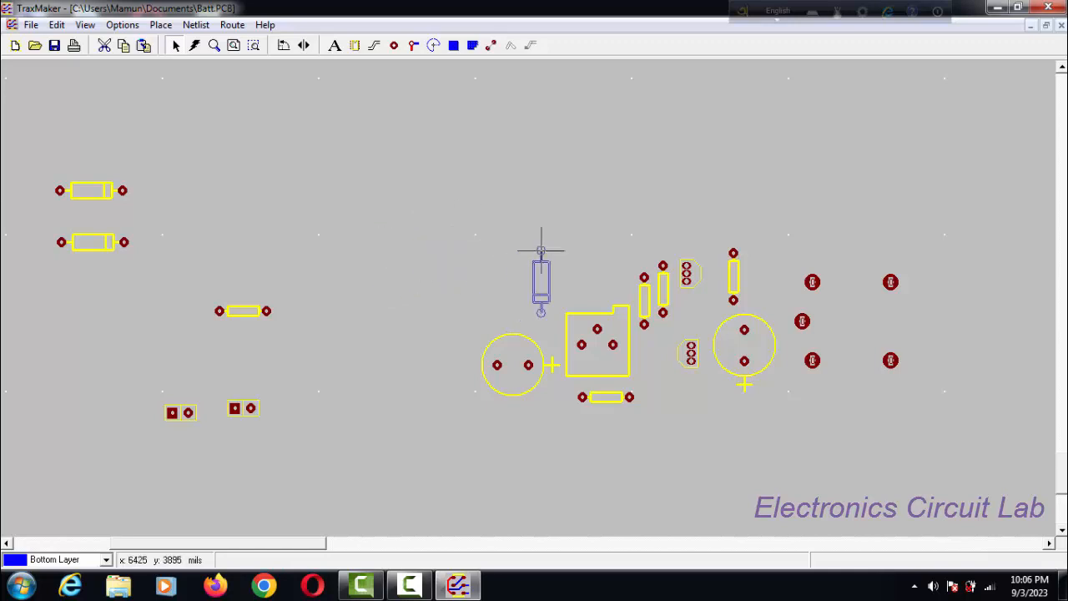
pyautogui.click(92, 242)
pyautogui.press('space')
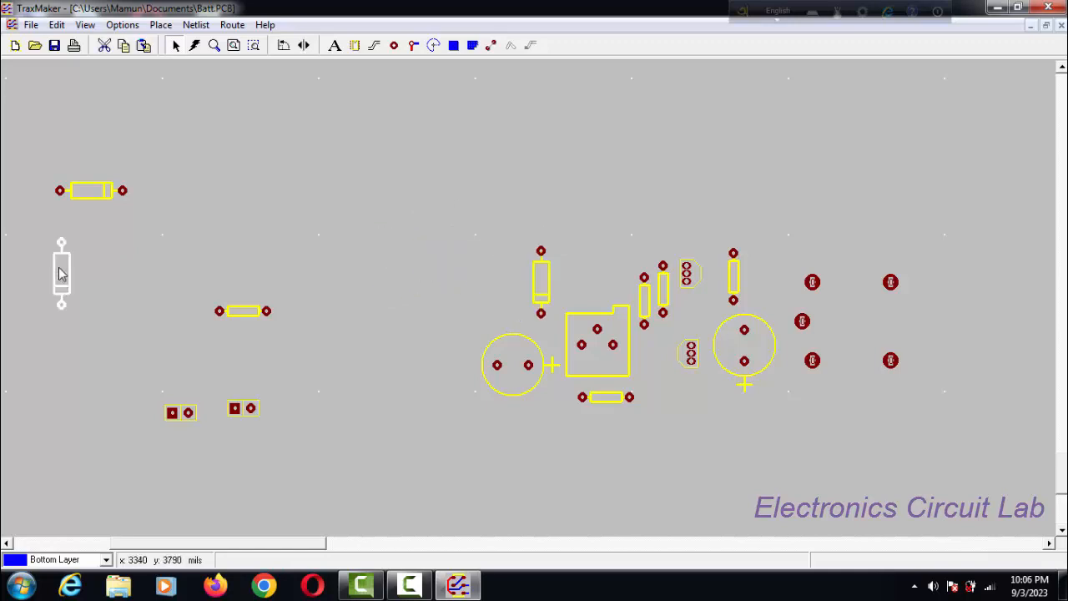
pyautogui.moveTo(60, 274); pyautogui.dragTo(517, 251)
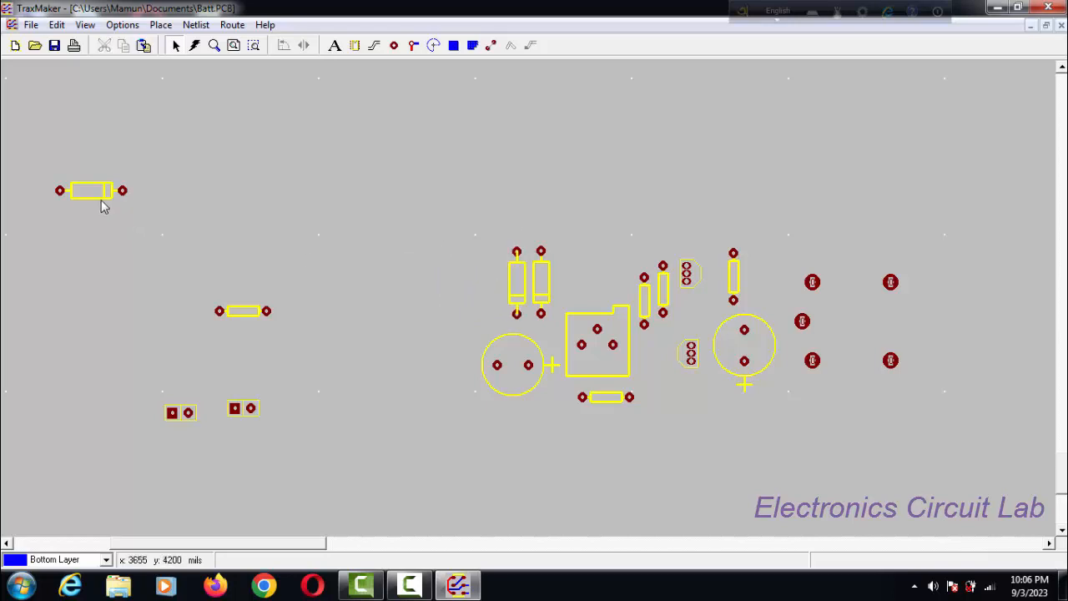
# Rotate the last unplaced diode 90° twice and place it horizontally above the square three-pin component.
pyautogui.moveTo(91, 196); pyautogui.dragTo(325, 208)
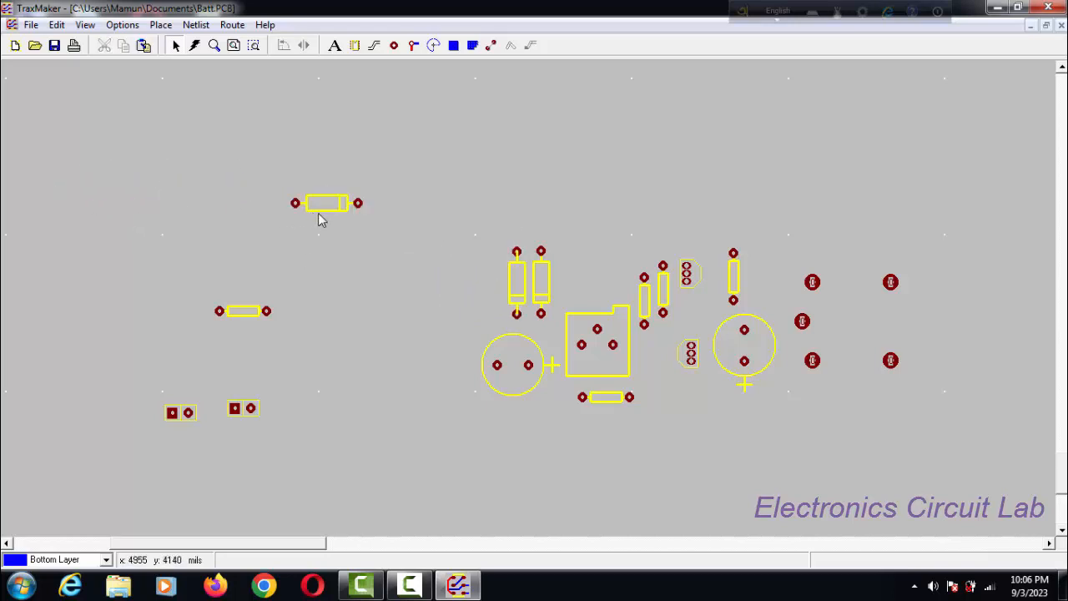
pyautogui.rightClick(326, 208)
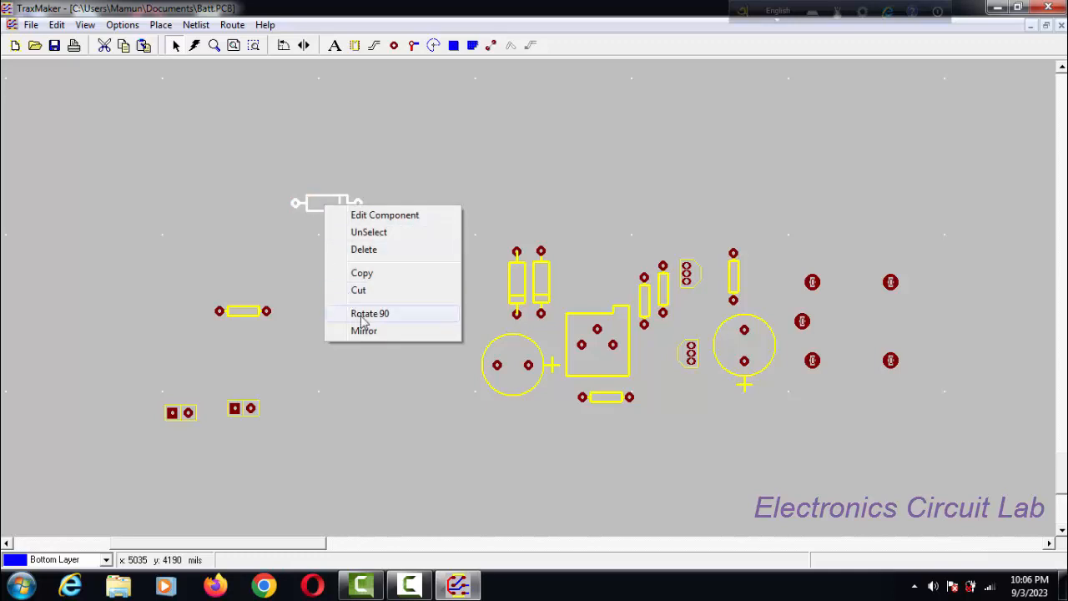
pyautogui.click(364, 315)
pyautogui.rightClick(293, 186)
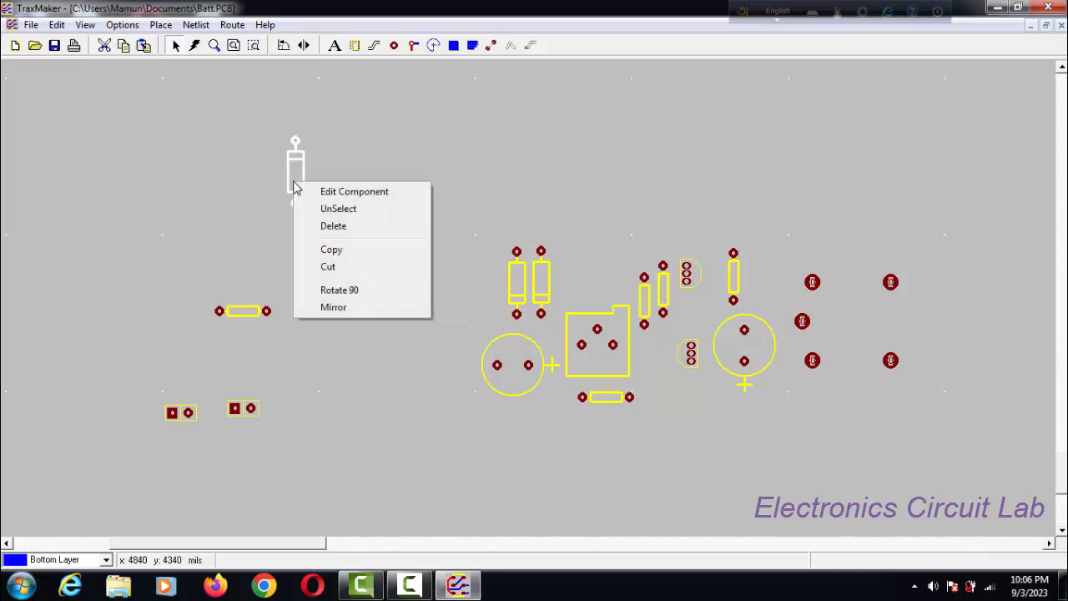
pyautogui.click(337, 292)
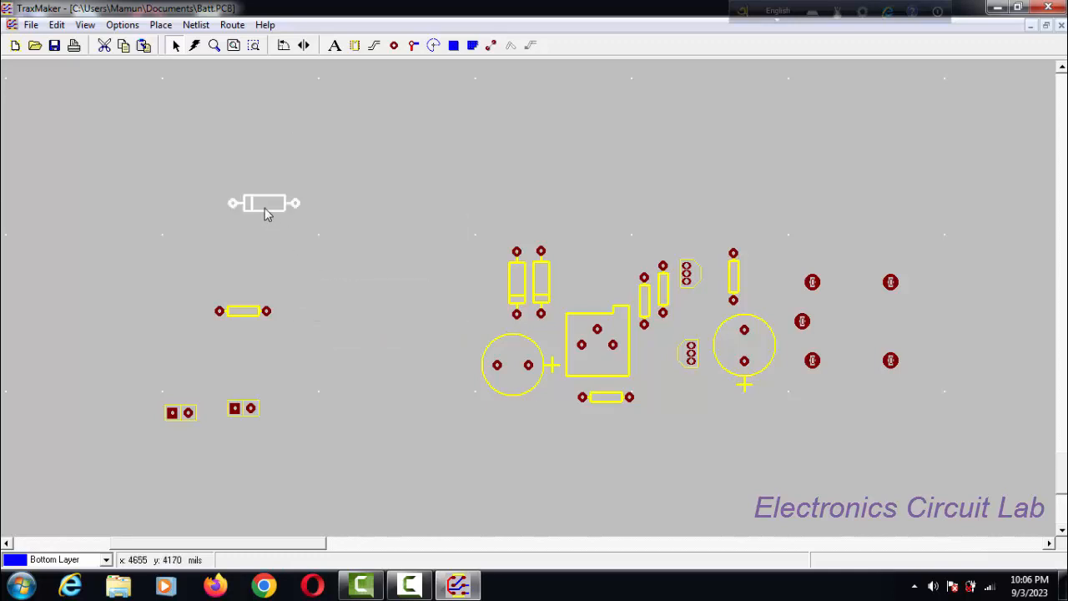
pyautogui.moveTo(296, 208); pyautogui.dragTo(626, 276)
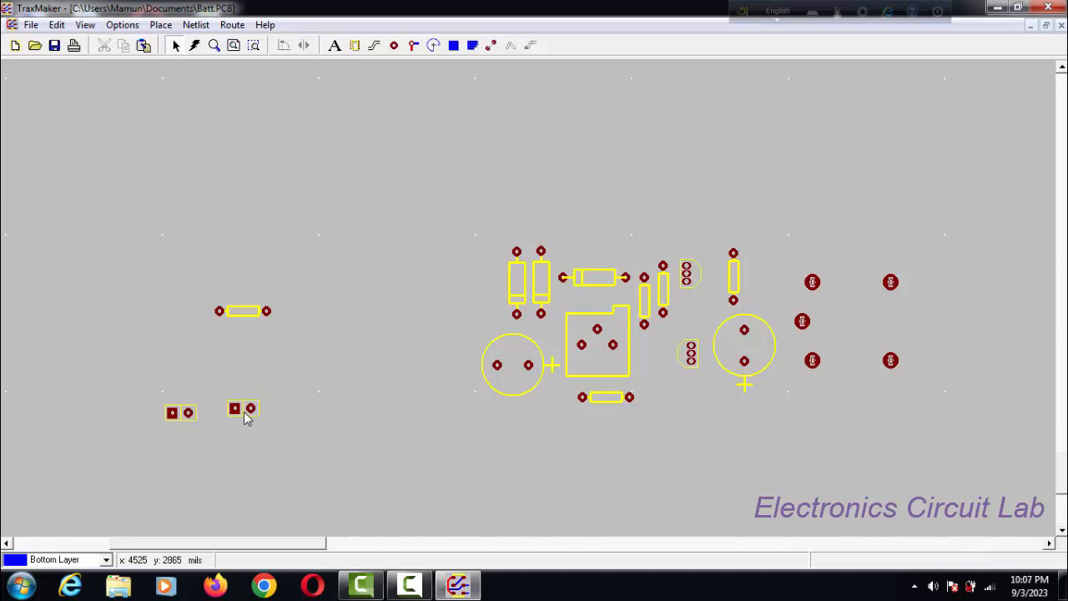
# Place the two-pin connectors above the upper transistor and the right vertical resistor, and the last resistor horizontally above the horizontal diode.
pyautogui.moveTo(243, 412); pyautogui.dragTo(687, 236)
pyautogui.moveTo(181, 417); pyautogui.dragTo(733, 237)
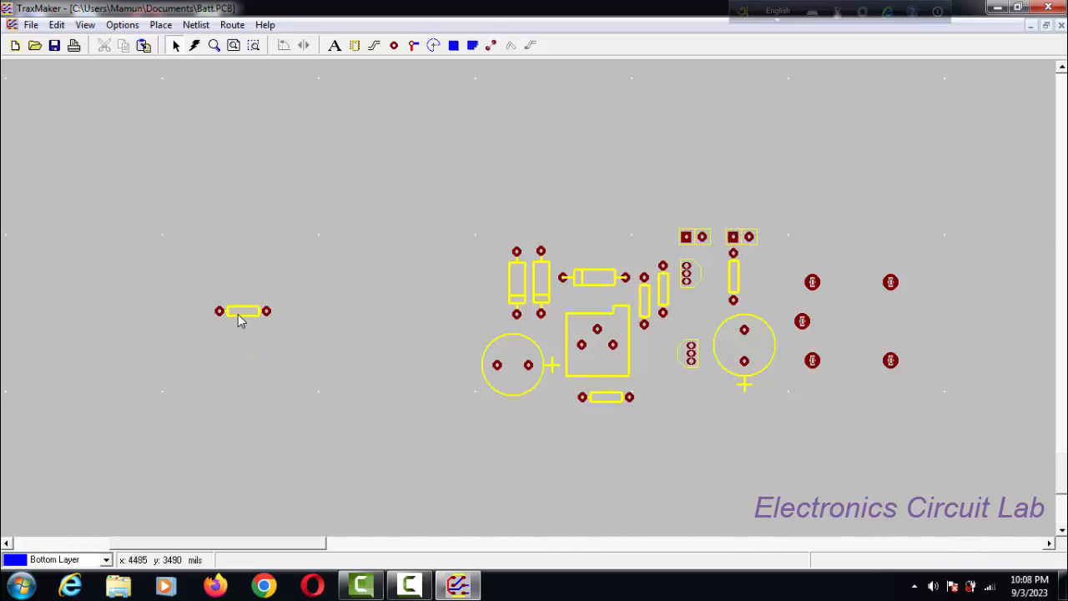
pyautogui.moveTo(251, 316); pyautogui.dragTo(601, 237)
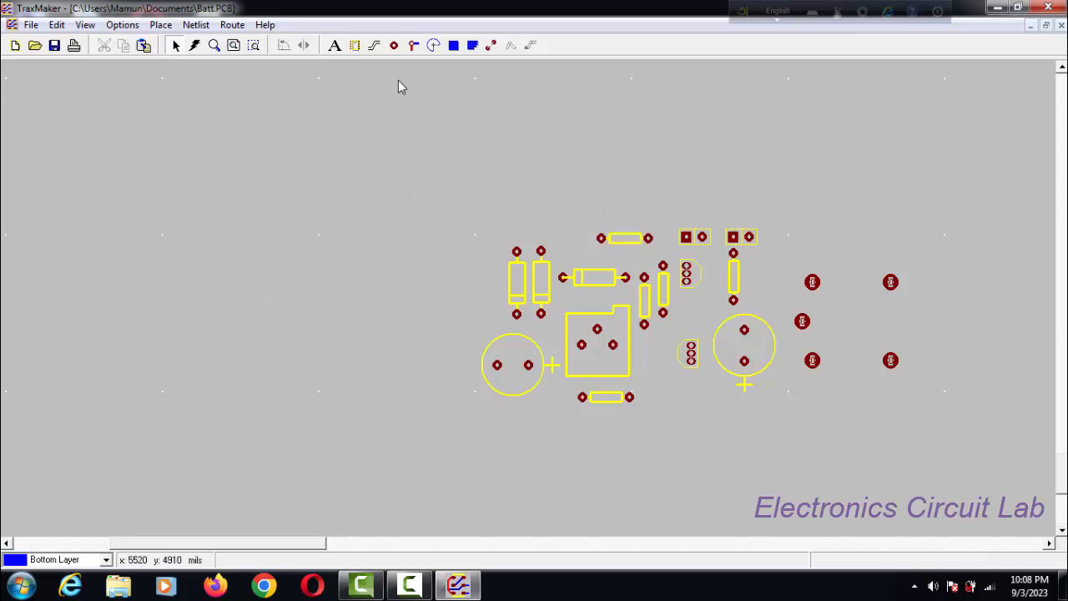
# Add five ROUND100 pads in the empty area above the components.
pyautogui.click(395, 47)
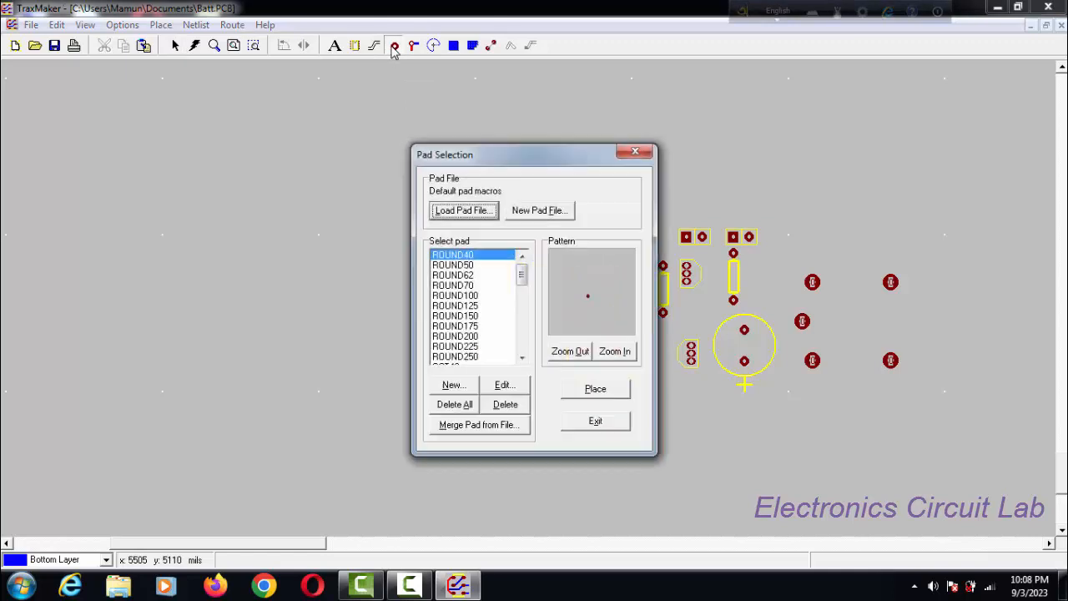
pyautogui.click(468, 296)
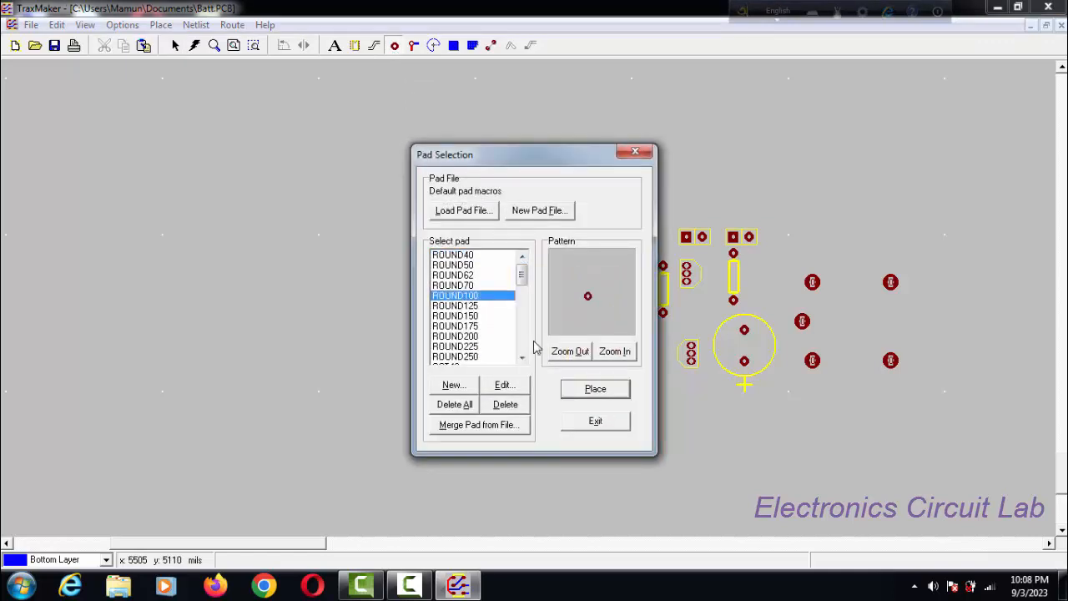
pyautogui.click(595, 390)
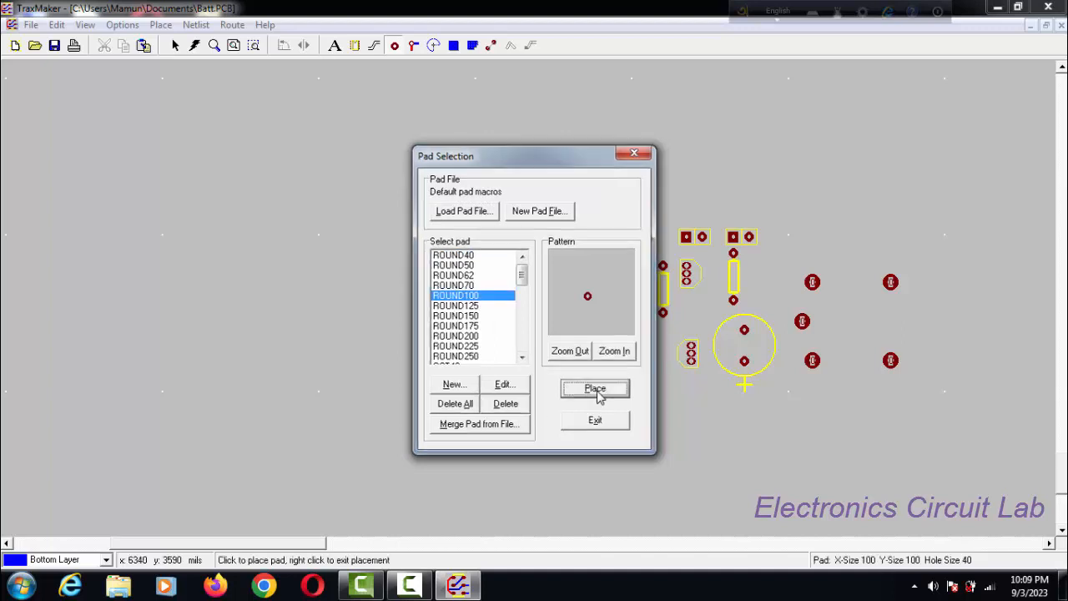
pyautogui.click(403, 205)
pyautogui.click(435, 174)
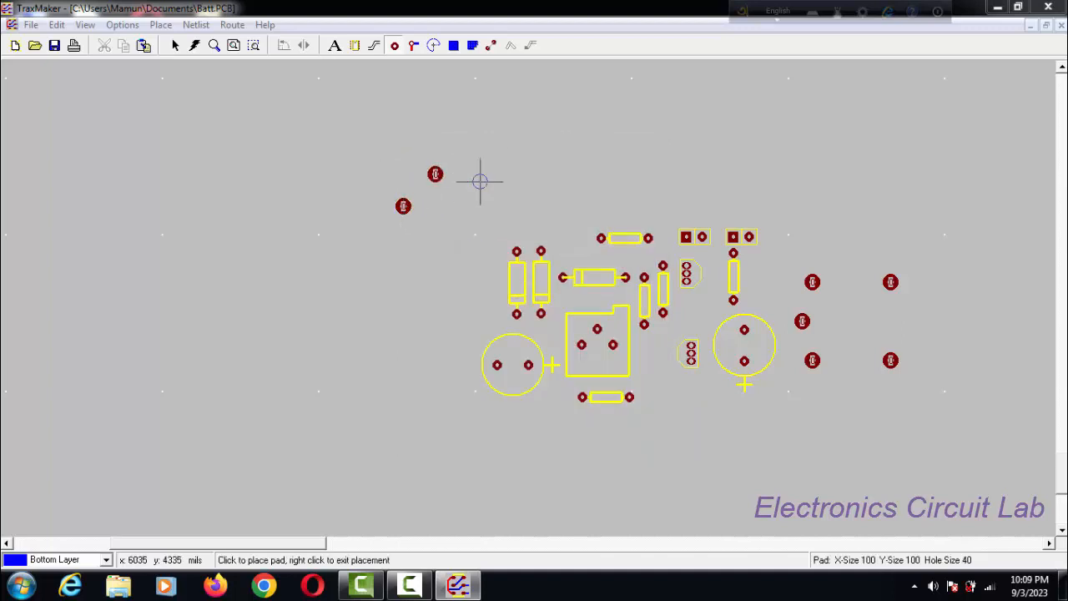
pyautogui.click(488, 180)
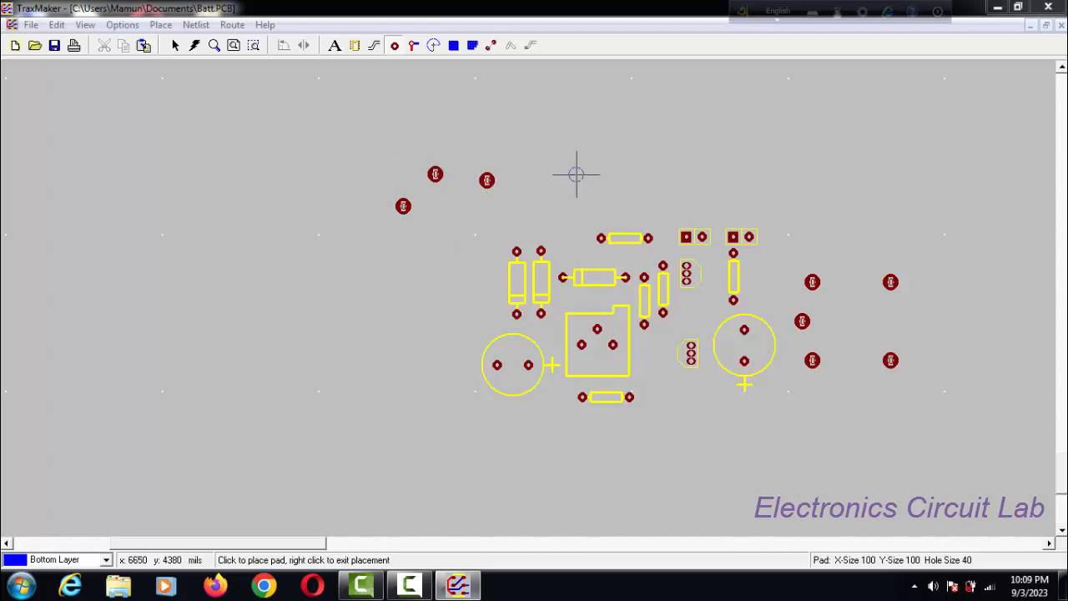
pyautogui.click(576, 175)
pyautogui.click(674, 170)
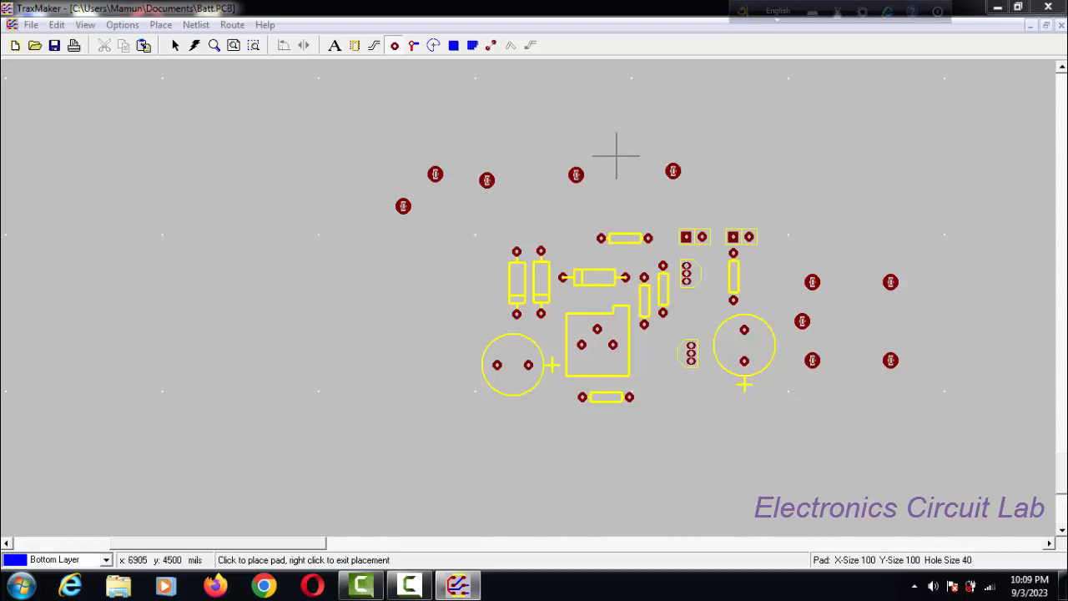
pyautogui.rightClick(493, 190)
# Line up three of the new pads in a row above the vertical diodes and the other two above the five-pad part.
pyautogui.moveTo(486, 181); pyautogui.dragTo(540, 235)
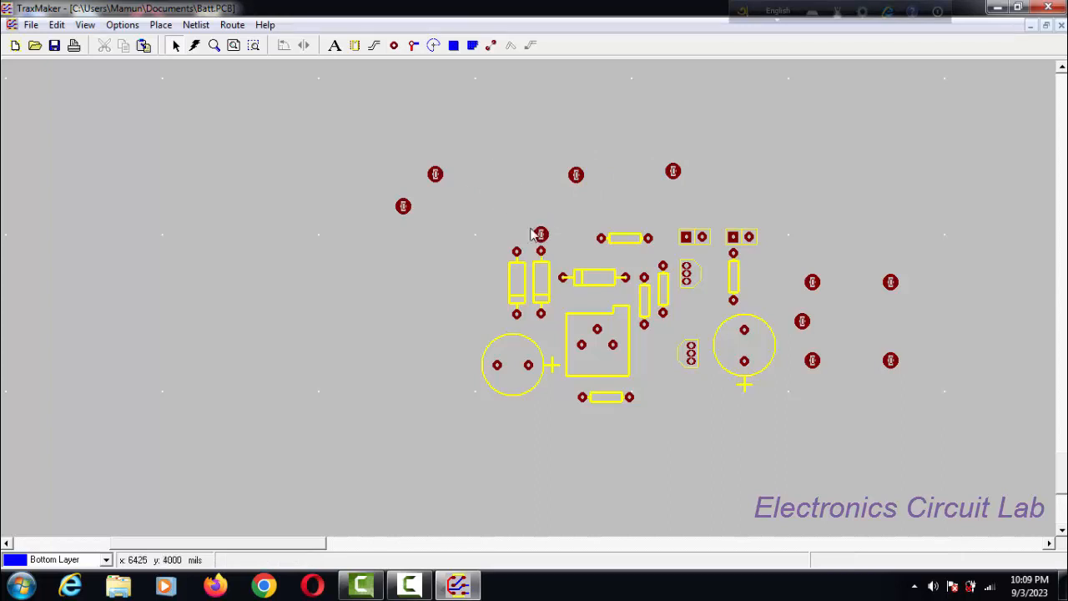
pyautogui.moveTo(434, 174); pyautogui.dragTo(517, 235)
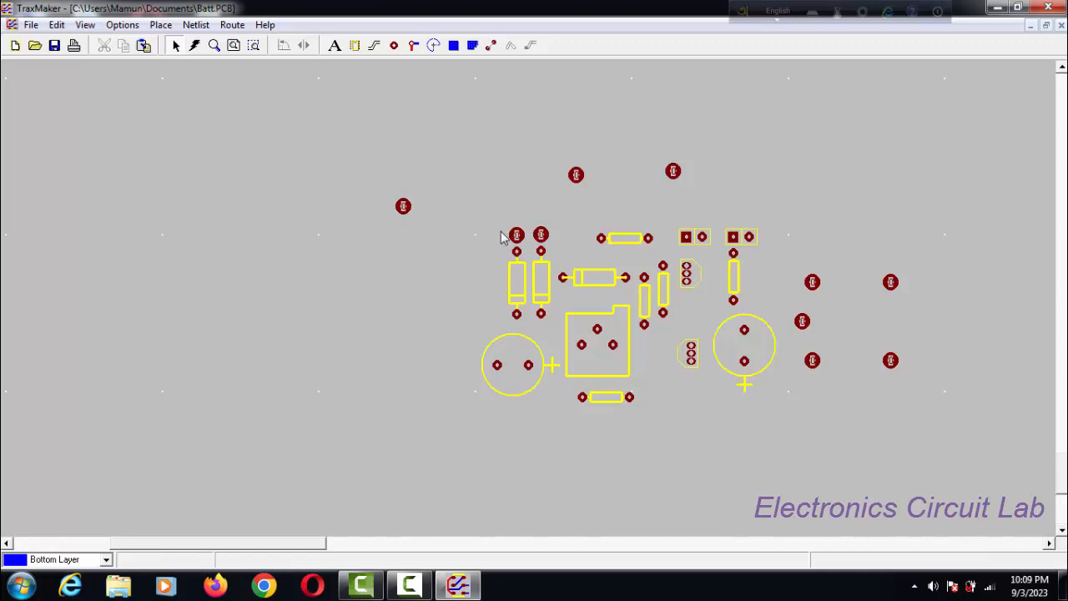
pyautogui.moveTo(403, 207); pyautogui.dragTo(491, 234)
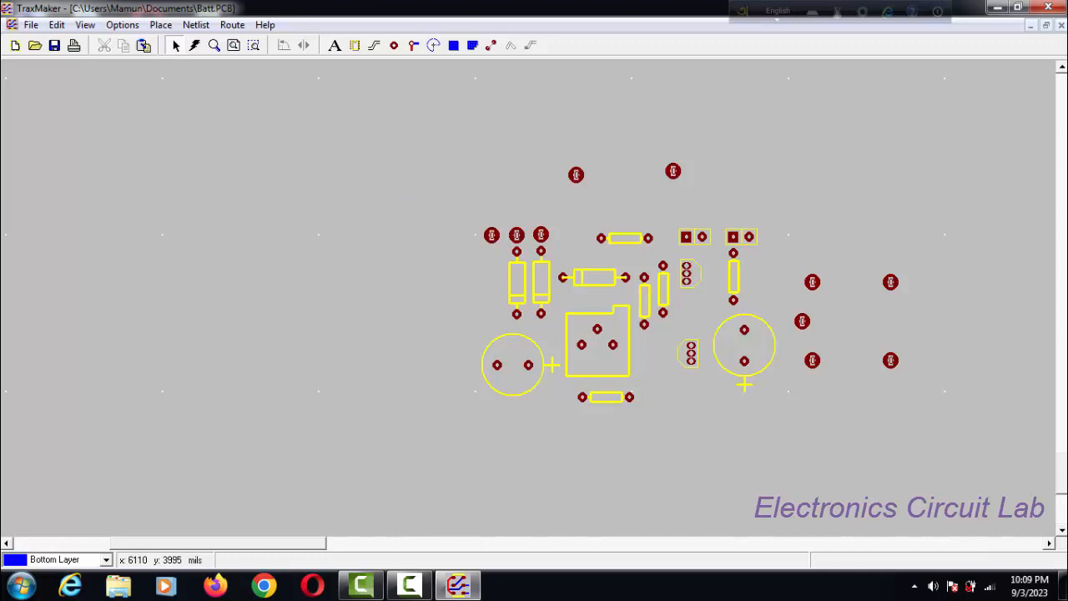
pyautogui.moveTo(673, 172); pyautogui.dragTo(810, 235)
pyautogui.moveTo(578, 177); pyautogui.dragTo(851, 236)
# Route bottom-layer tracks from the upper transistor's lowest pin to the five-pad part's upper-left pad and from there to the single pad above.
pyautogui.moveTo(258, 545); pyautogui.dragTo(283, 555)
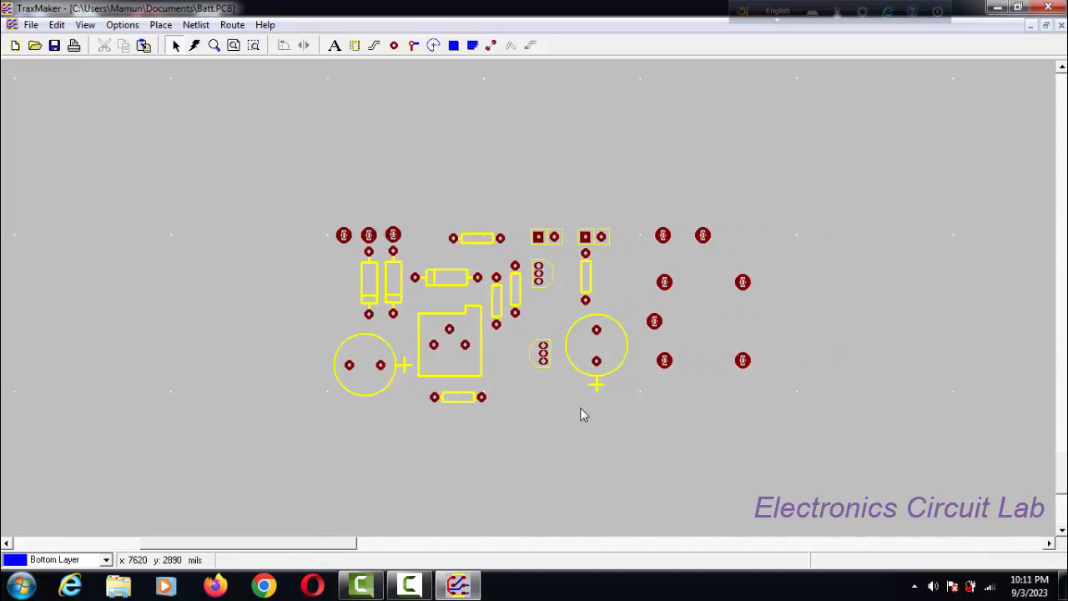
pyautogui.click(374, 46)
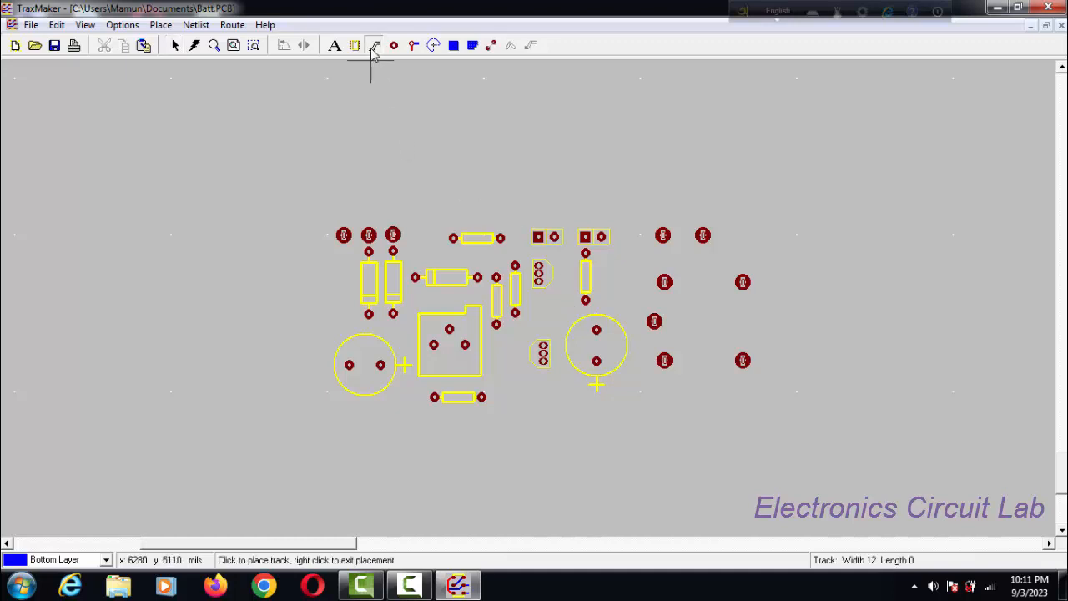
pyautogui.click(538, 281)
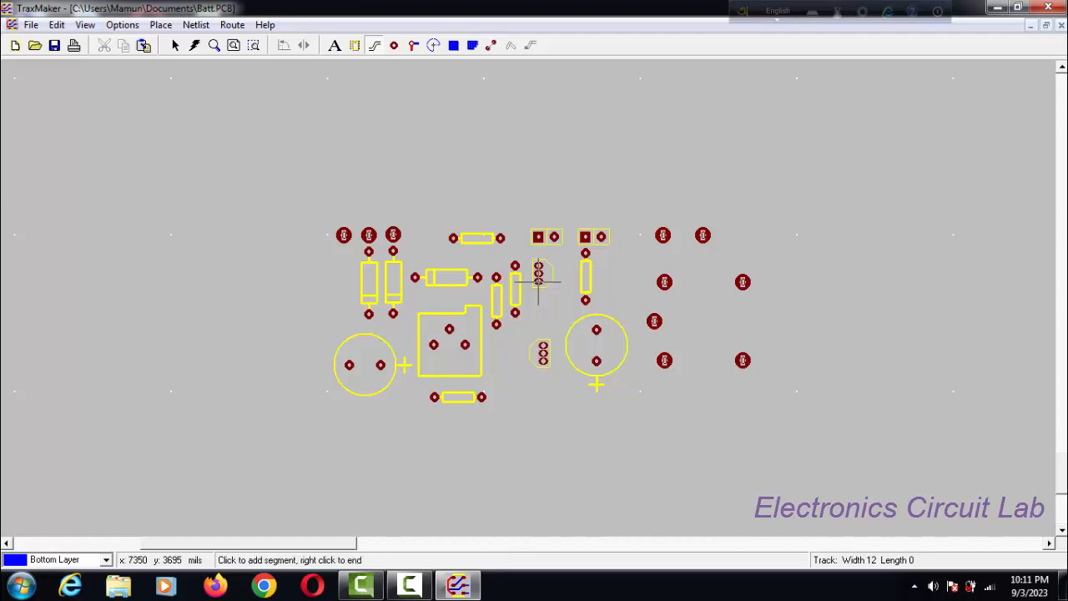
pyautogui.click(664, 282)
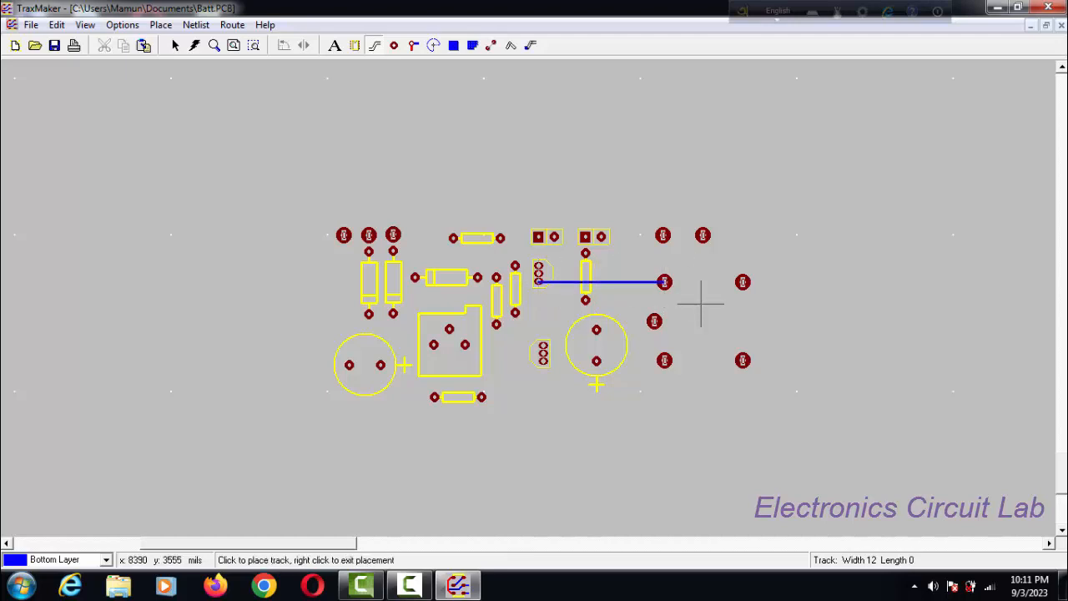
pyautogui.click(664, 235)
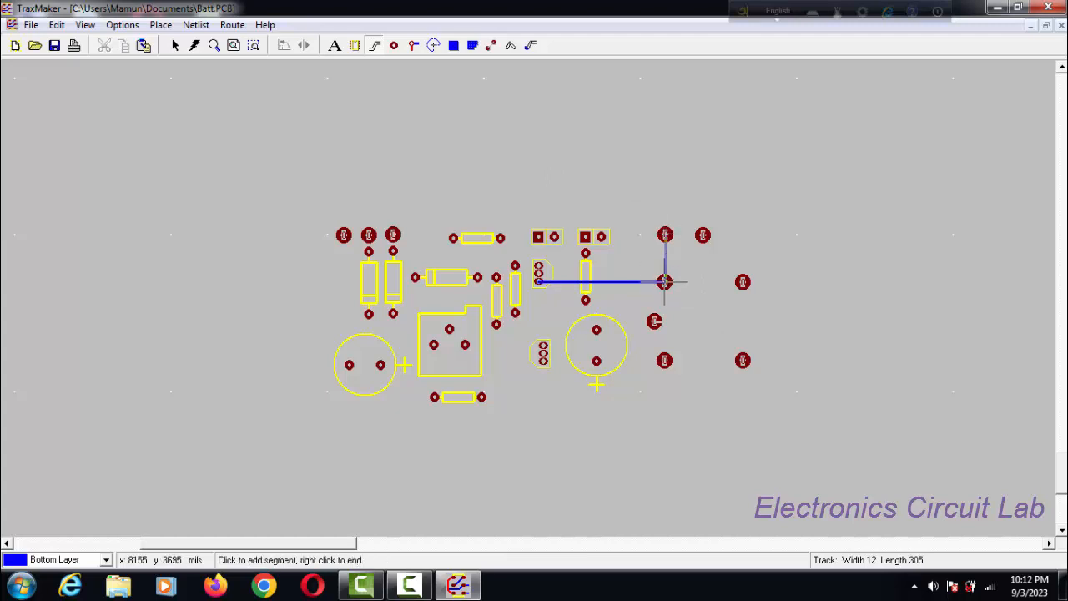
pyautogui.click(664, 282)
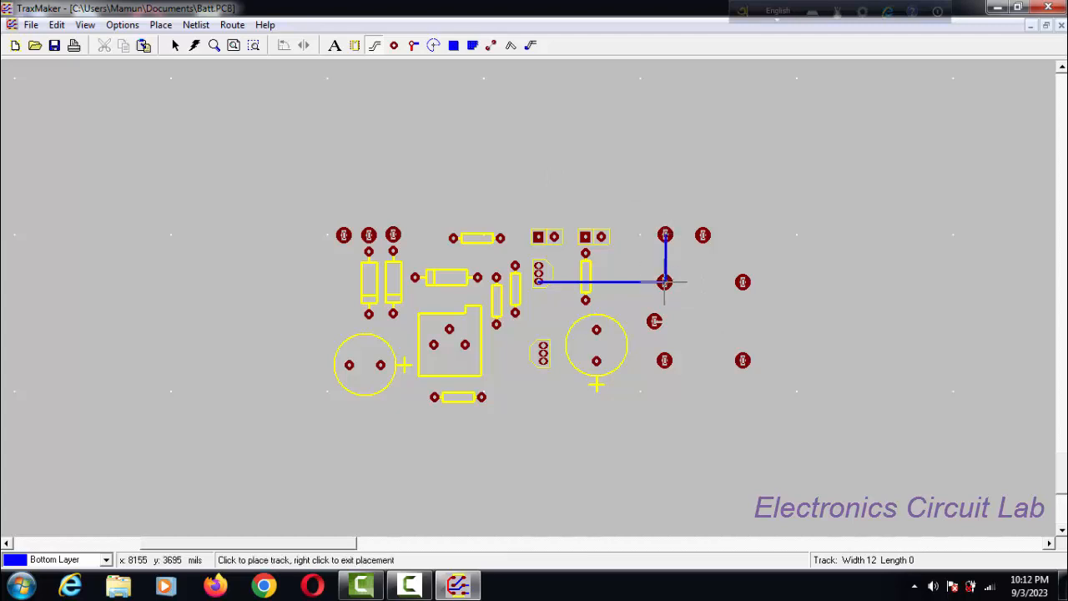
# Route a track from the right of the two upper pads straight down and across to the five-pad part's middle-left pad.
pyautogui.click(702, 234)
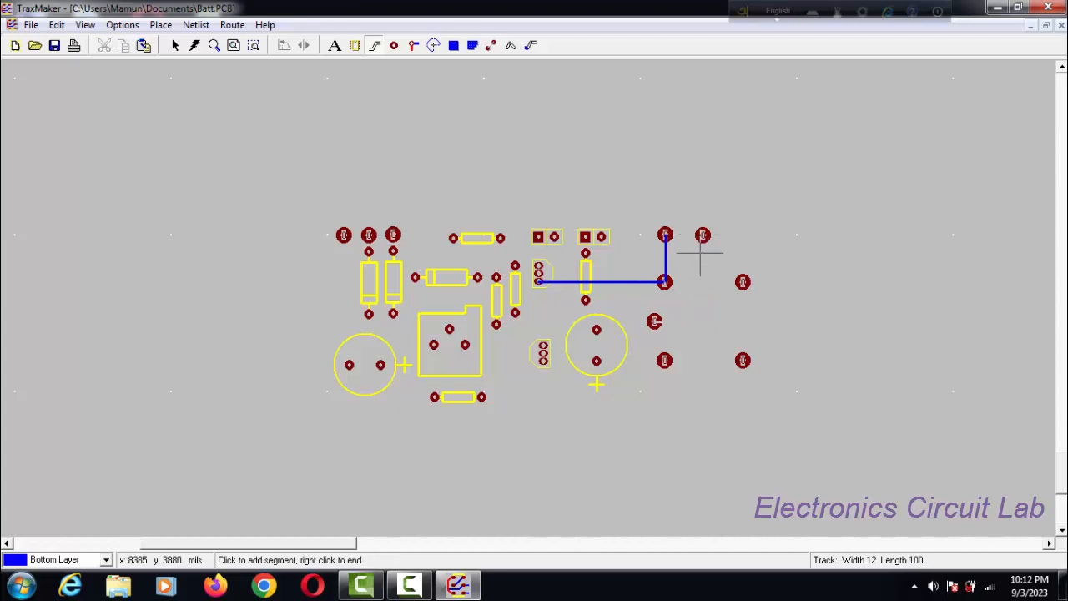
pyautogui.click(704, 321)
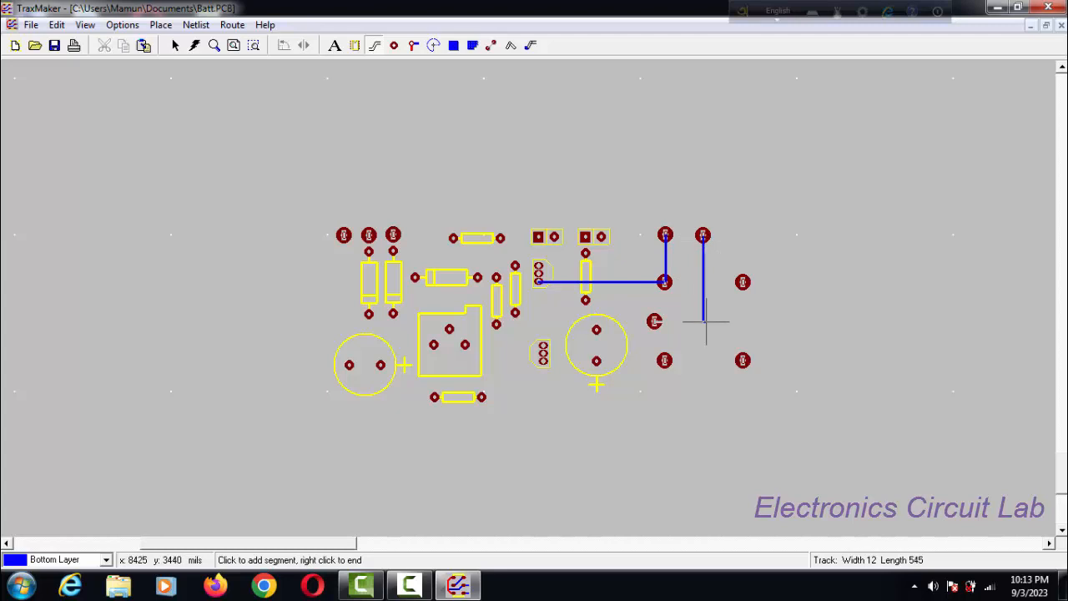
pyautogui.click(654, 321)
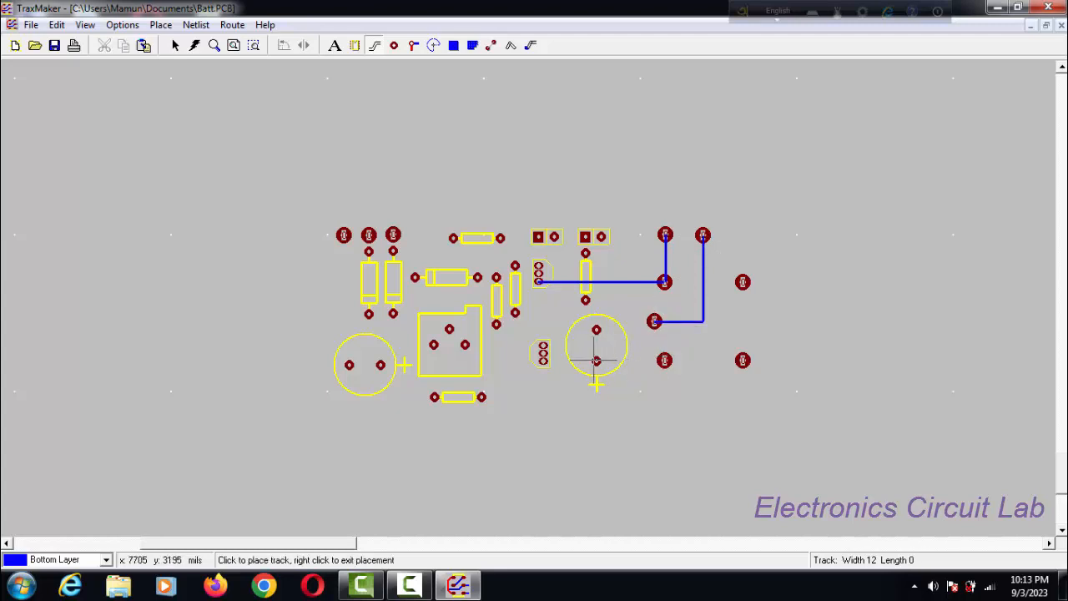
# Route a track from the bottom resistor's right pad across and up to the corner of the middle-left pad's track.
pyautogui.click(481, 398)
pyautogui.click(703, 398)
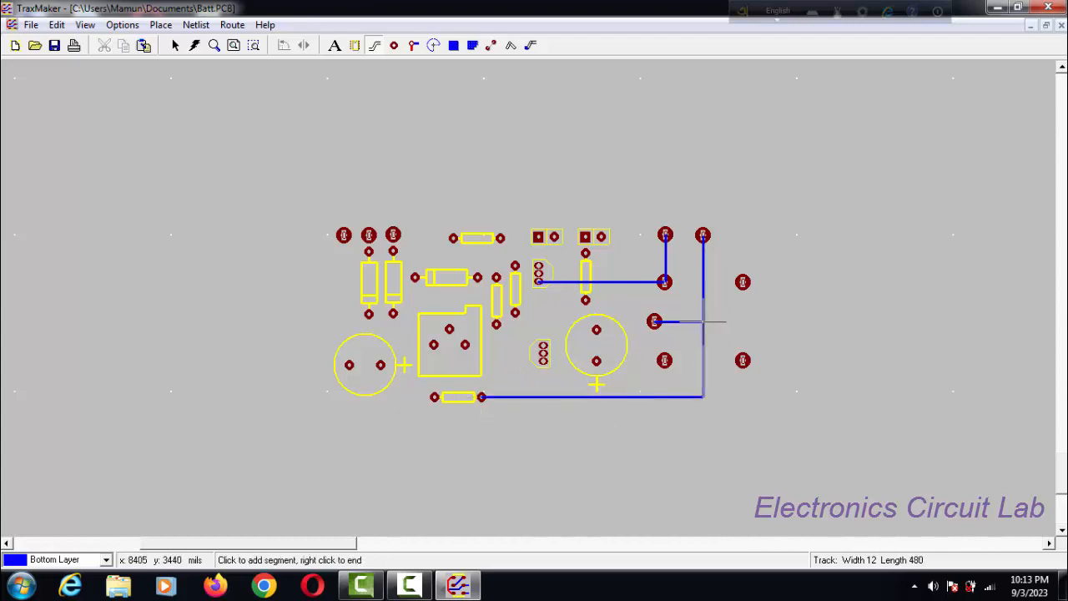
pyautogui.click(704, 322)
pyautogui.rightClick(703, 321)
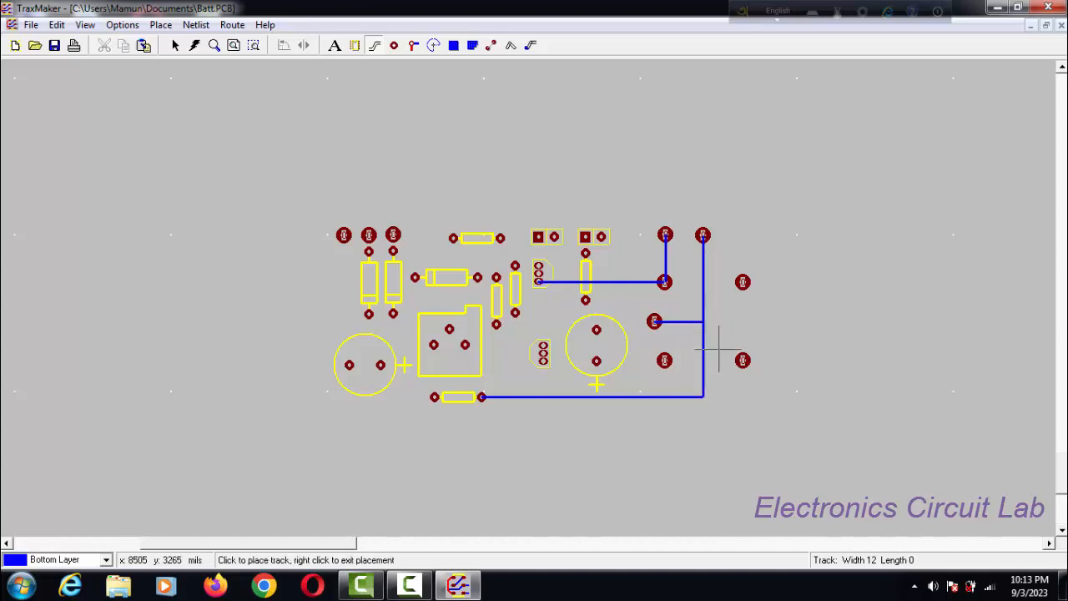
# Route short bottom-layer tracks from the middle and right pads of the three-pad row down to the vertical diodes' upper pins.
pyautogui.click(394, 234)
pyautogui.click(393, 250)
pyautogui.rightClick(393, 250)
pyautogui.click(369, 235)
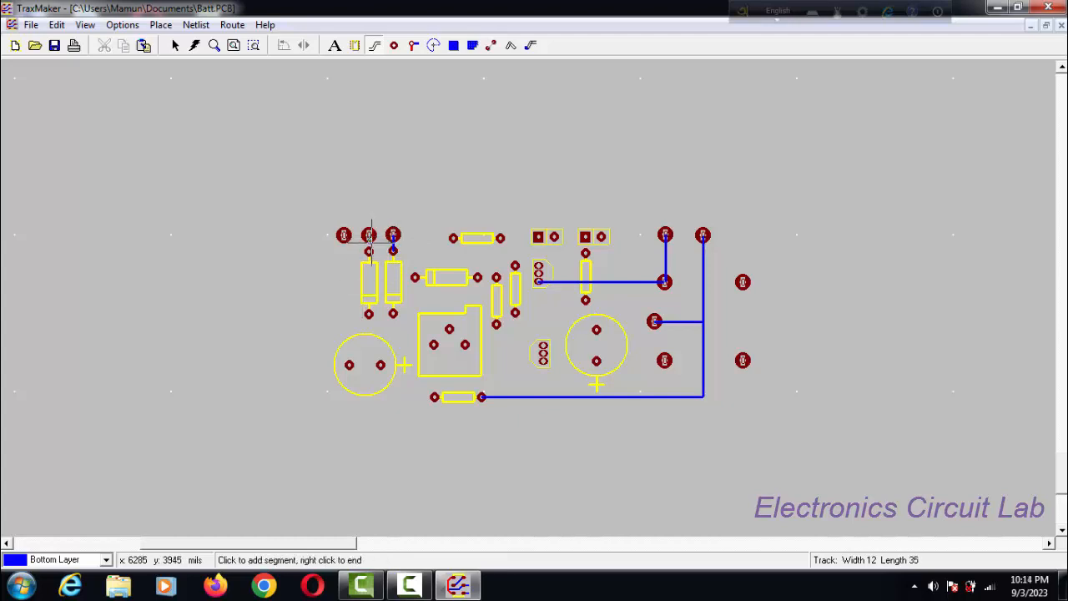
pyautogui.click(369, 250)
pyautogui.rightClick(369, 251)
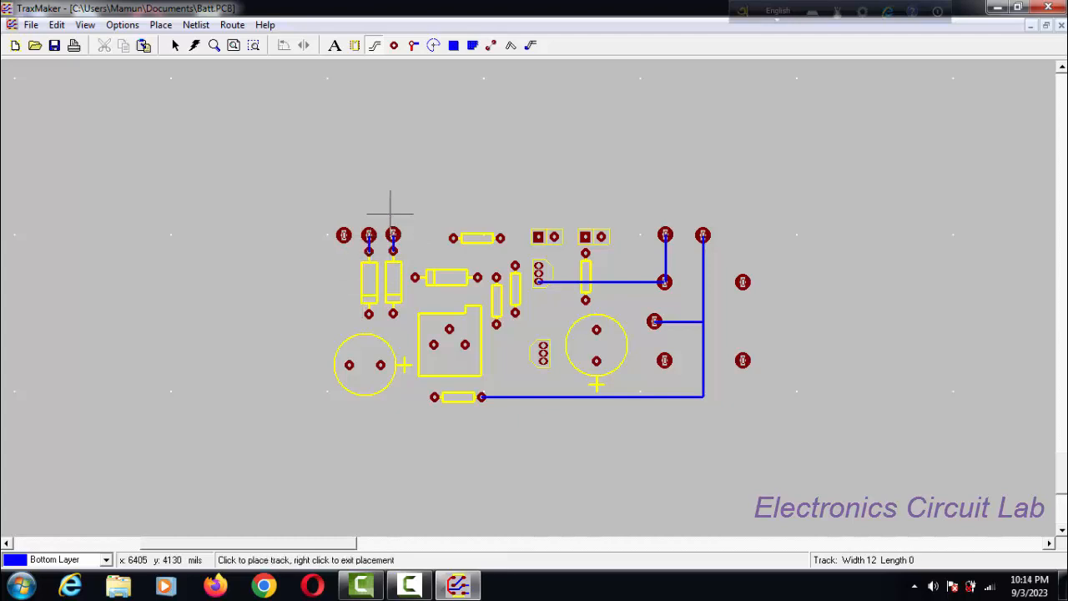
# Route the top horizontal resistor's left pin to the right pad of the three-pad row and its right pin to the left header's square pad.
pyautogui.click(453, 237)
pyautogui.click(393, 237)
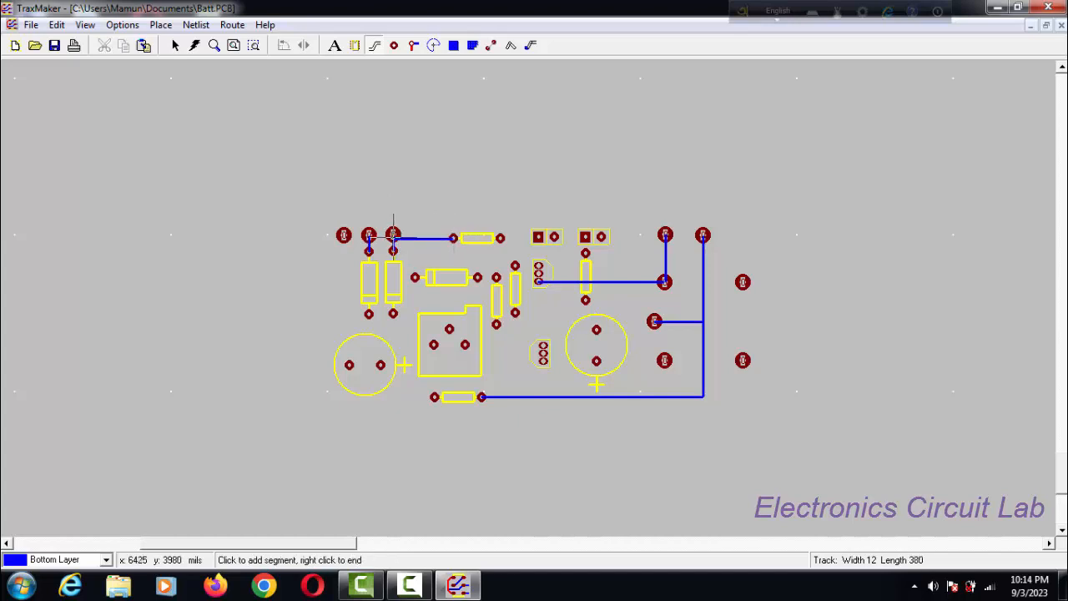
pyautogui.rightClick(393, 236)
pyautogui.click(500, 238)
pyautogui.click(538, 237)
pyautogui.rightClick(538, 237)
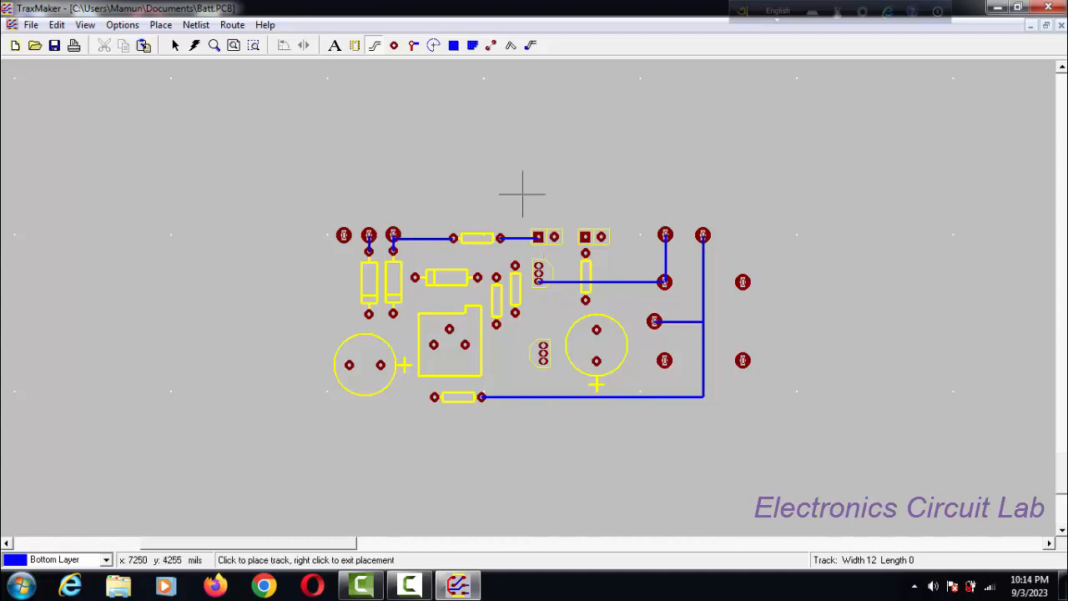
# Route the right header's square pad to the resistor below it and its round pad down to the upper transistor's horizontal track.
pyautogui.click(585, 237)
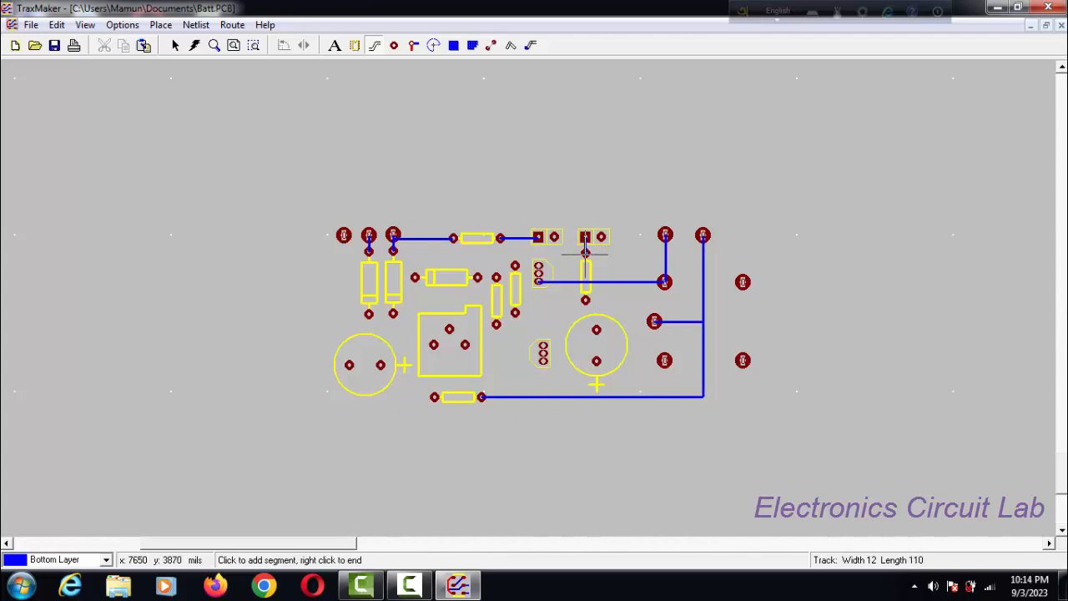
pyautogui.rightClick(586, 250)
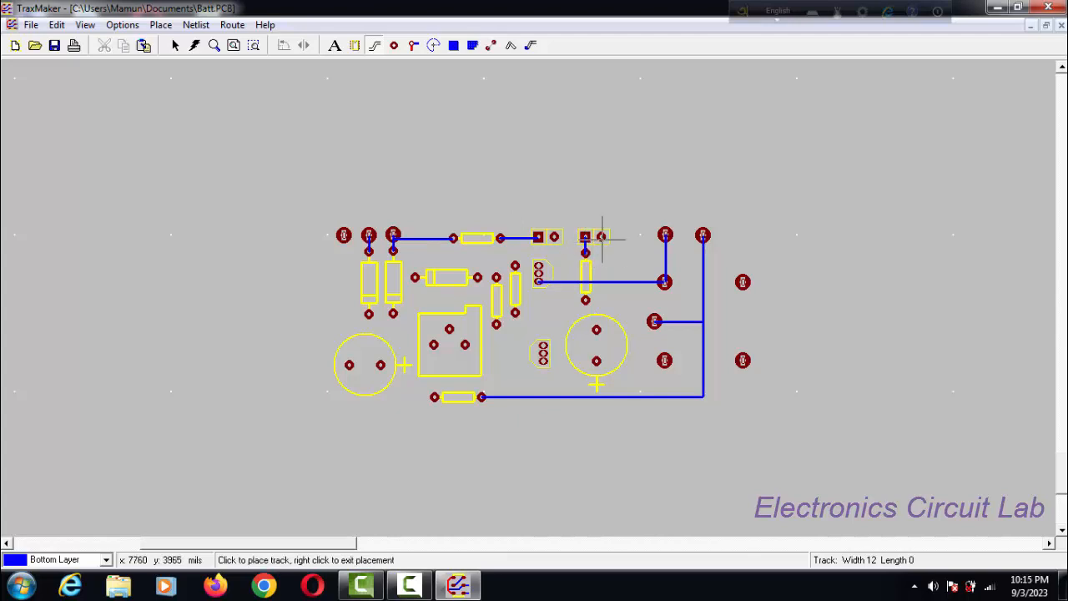
pyautogui.click(600, 237)
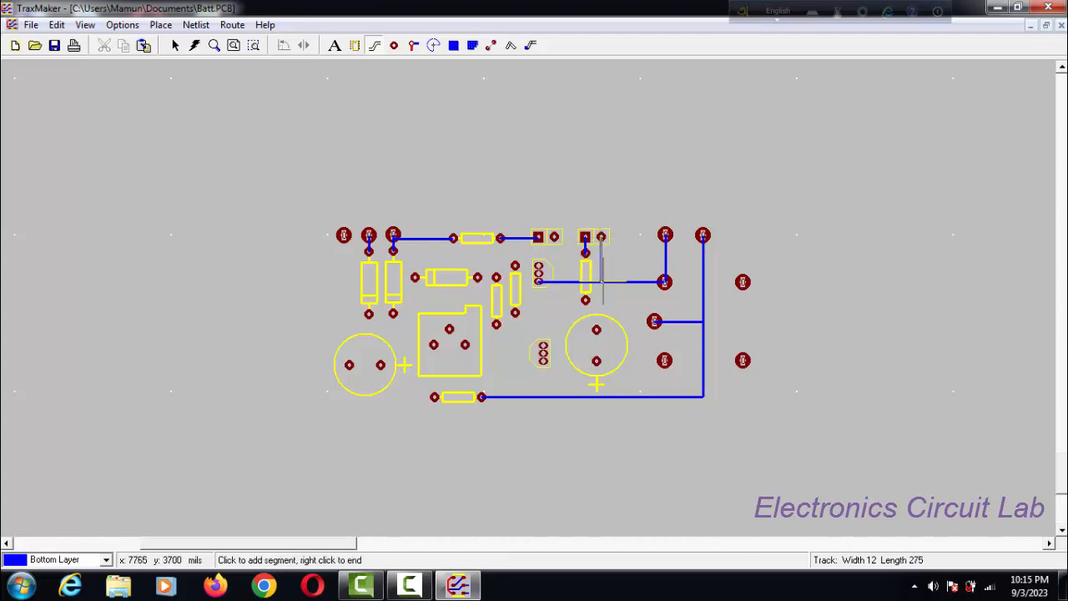
pyautogui.rightClick(603, 284)
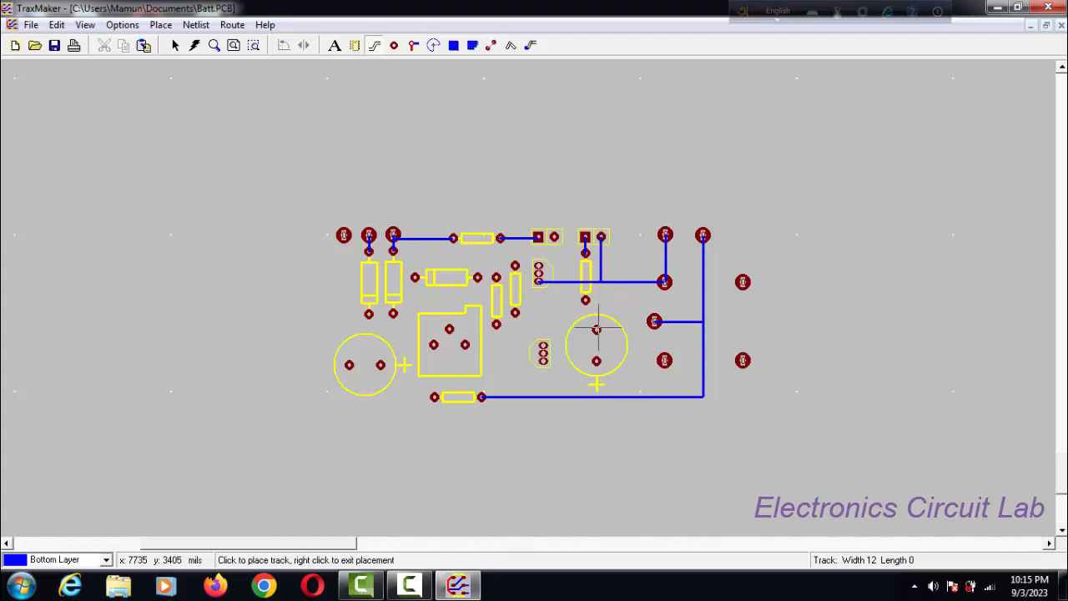
# Route the right capacitor's upper pin up to the horizontal track and its lower pin across to the five-pad part's lower-left pad.
pyautogui.click(596, 330)
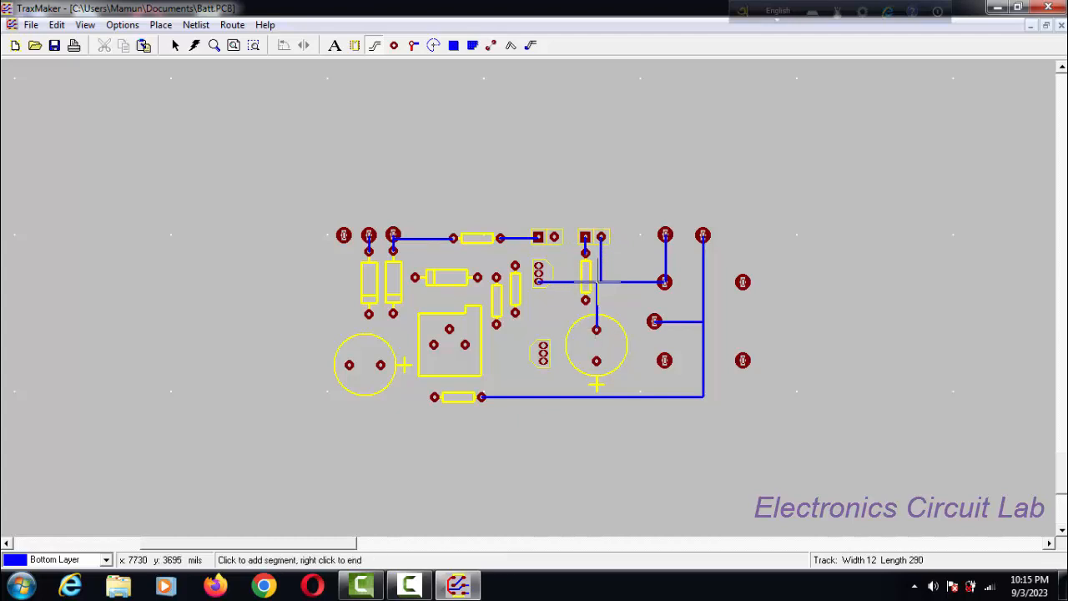
pyautogui.rightClick(598, 282)
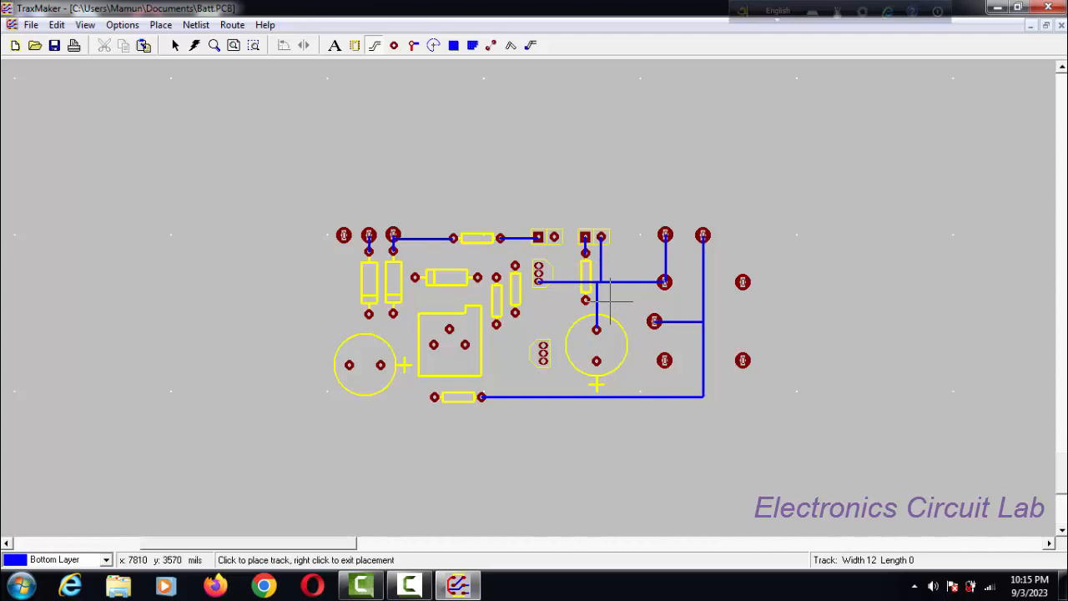
pyautogui.click(597, 360)
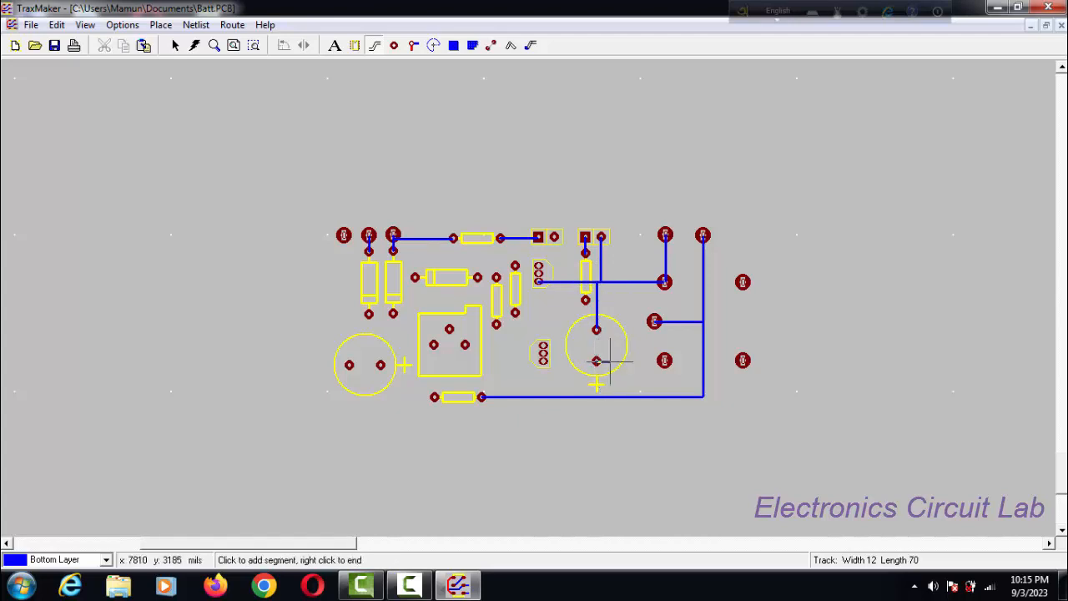
pyautogui.click(665, 361)
pyautogui.rightClick(665, 360)
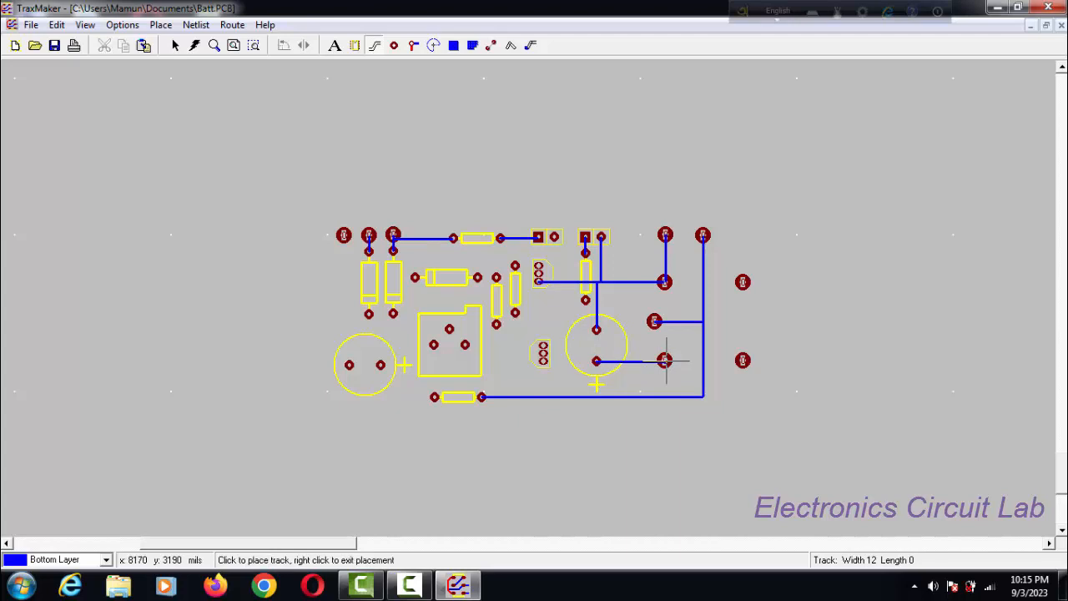
# Route tracks to the lower transistor's lowest pin from the right capacitor's lower pin and from the left vertical resistor's lower pin.
pyautogui.click(543, 360)
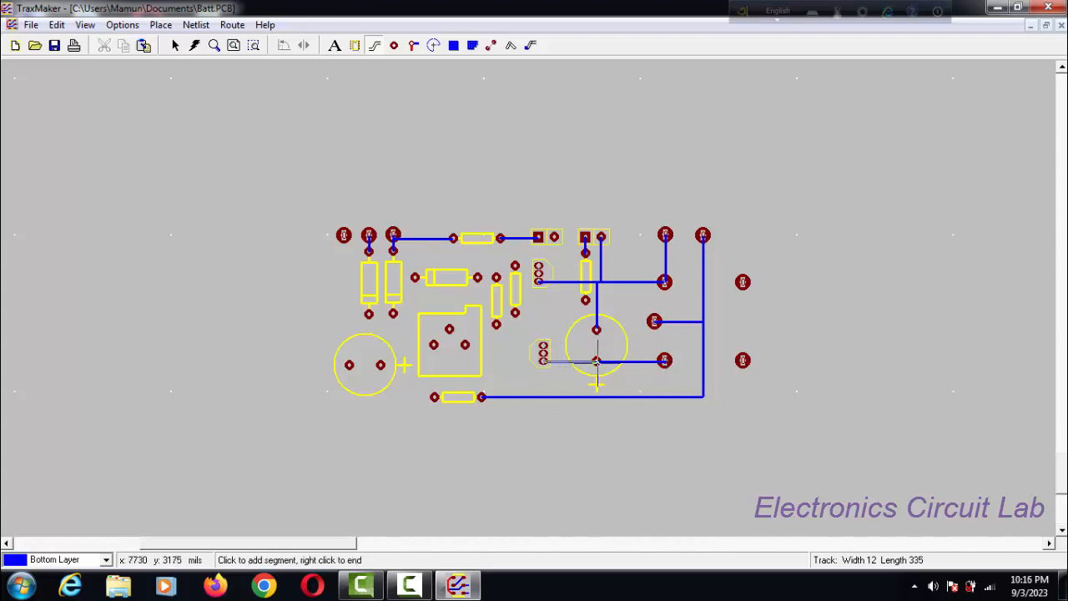
pyautogui.click(595, 360)
pyautogui.rightClick(595, 360)
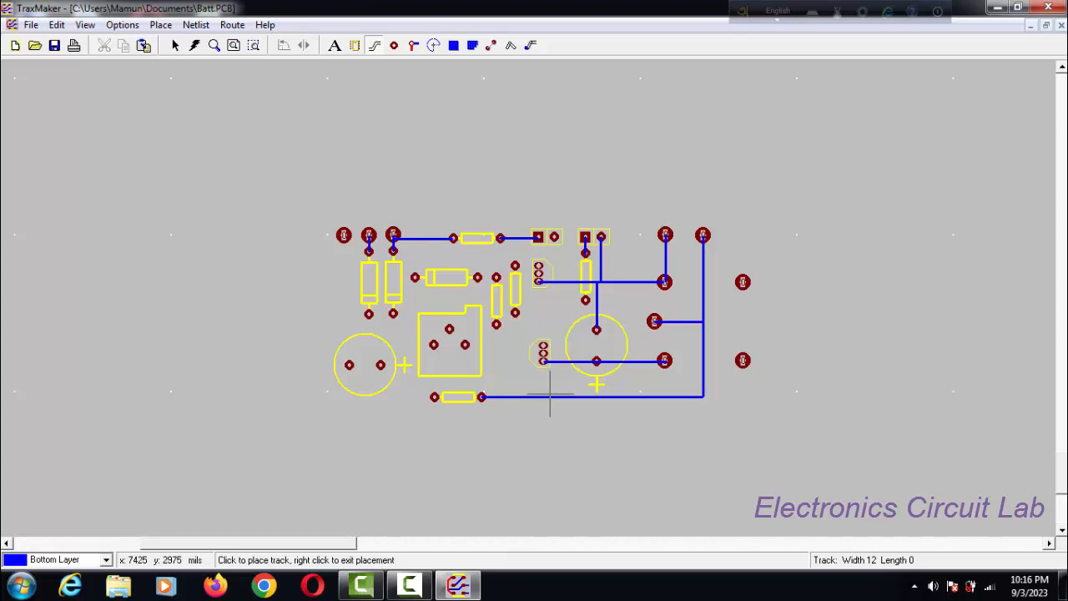
pyautogui.click(496, 324)
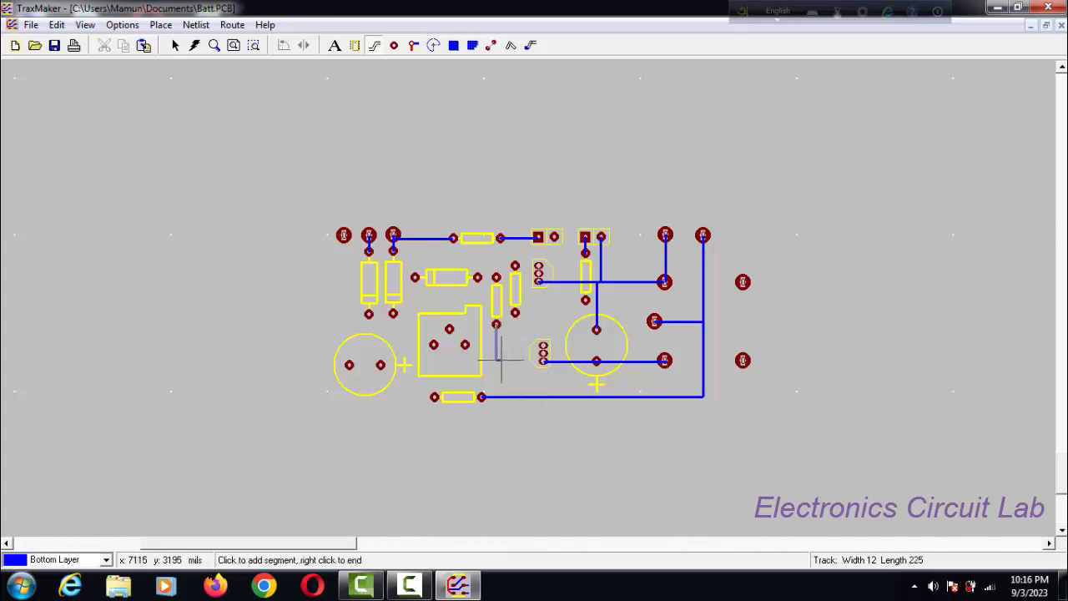
pyautogui.click(496, 362)
pyautogui.click(542, 361)
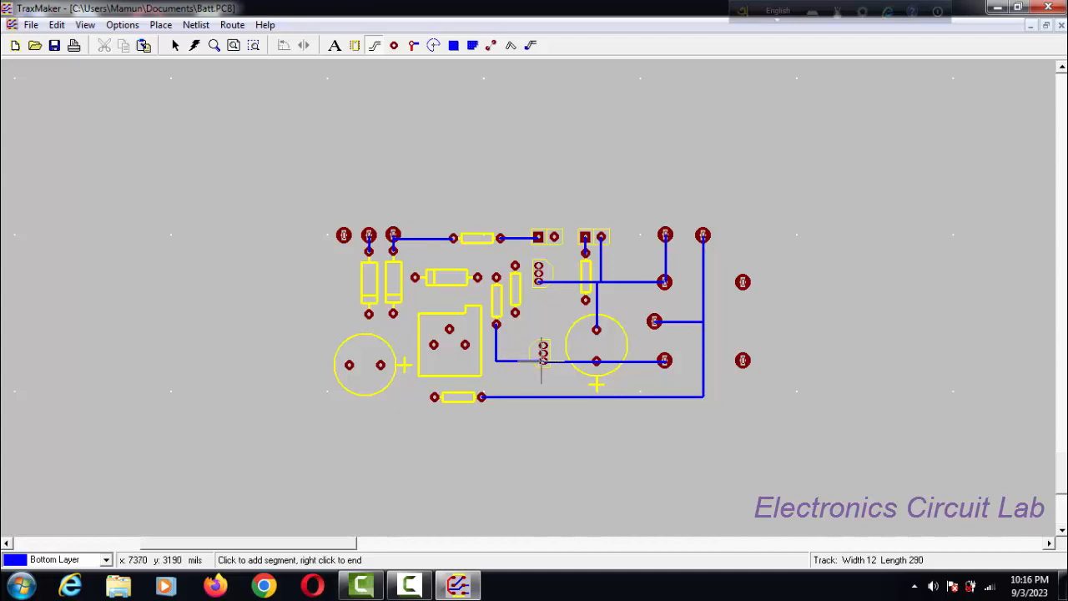
pyautogui.rightClick(542, 362)
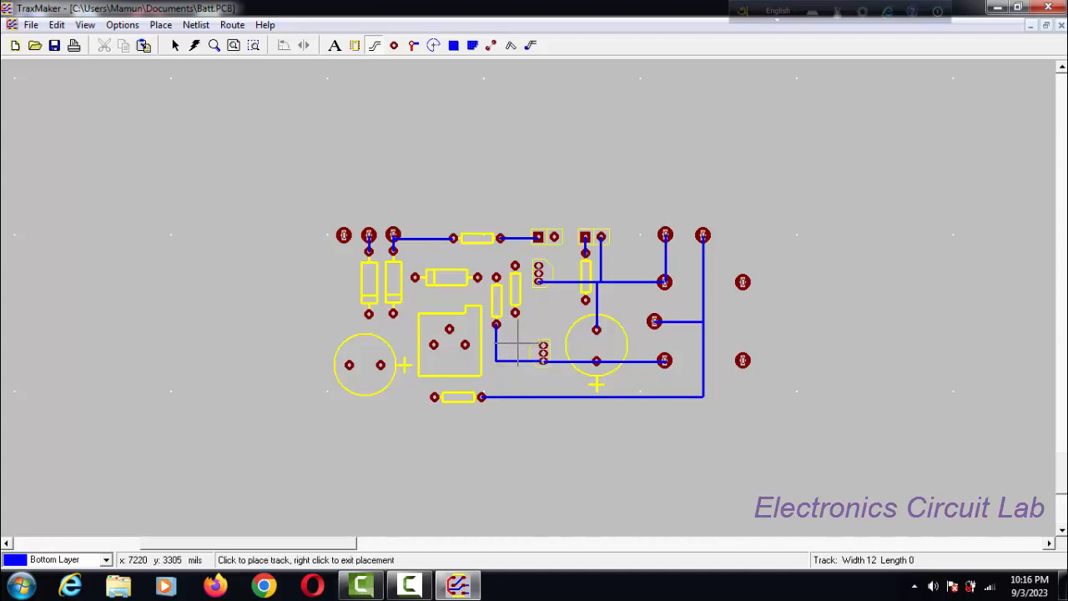
# Route the neighbouring vertical resistor's lower pin to the lower transistor's middle pin and its upper pin to the upper transistor's top pin.
pyautogui.click(515, 312)
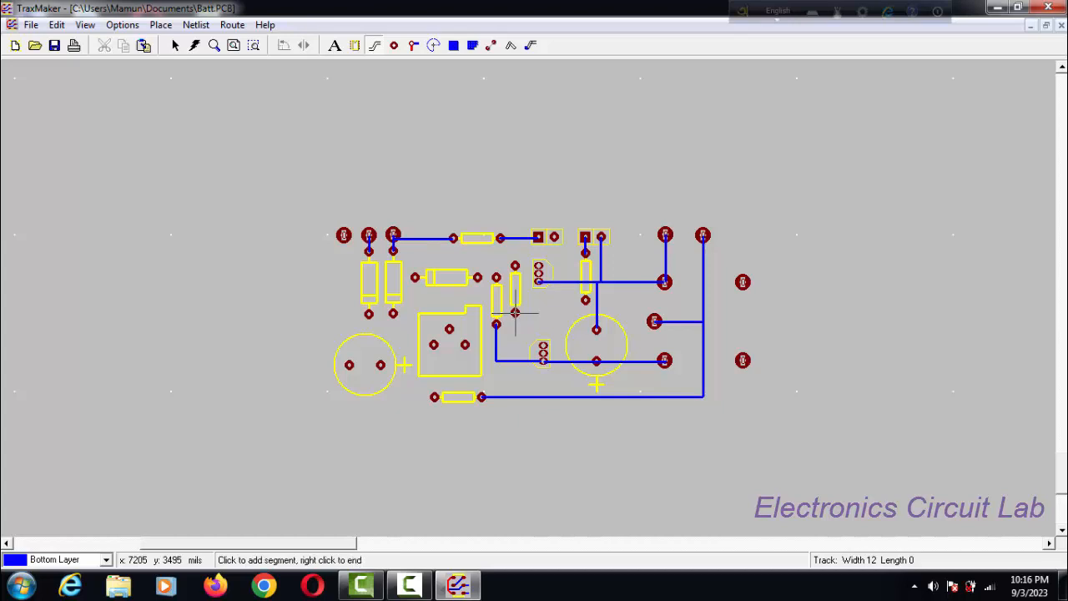
pyautogui.click(543, 352)
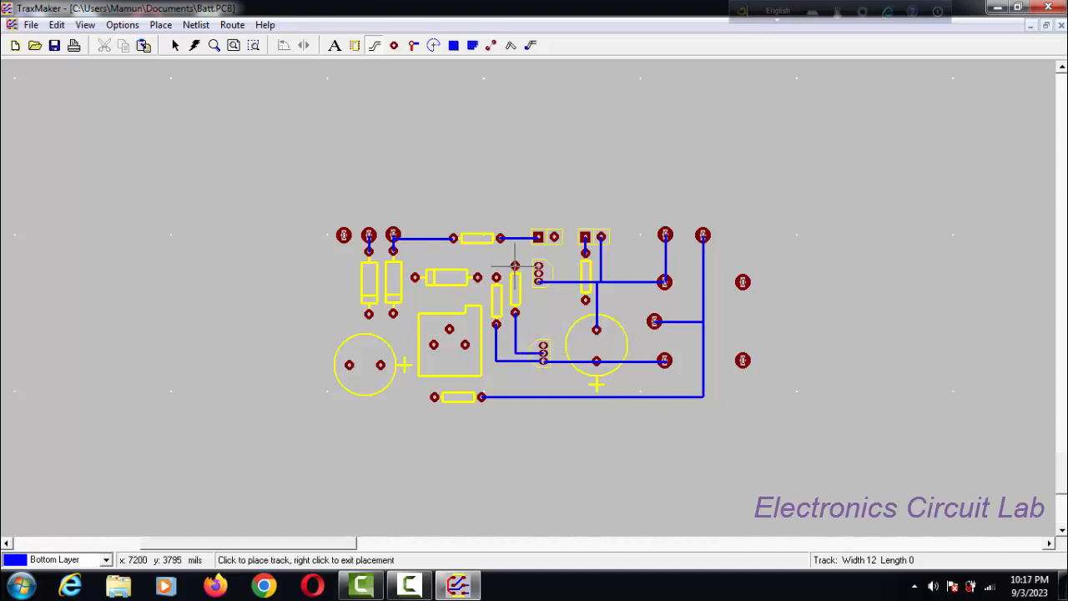
pyautogui.click(514, 265)
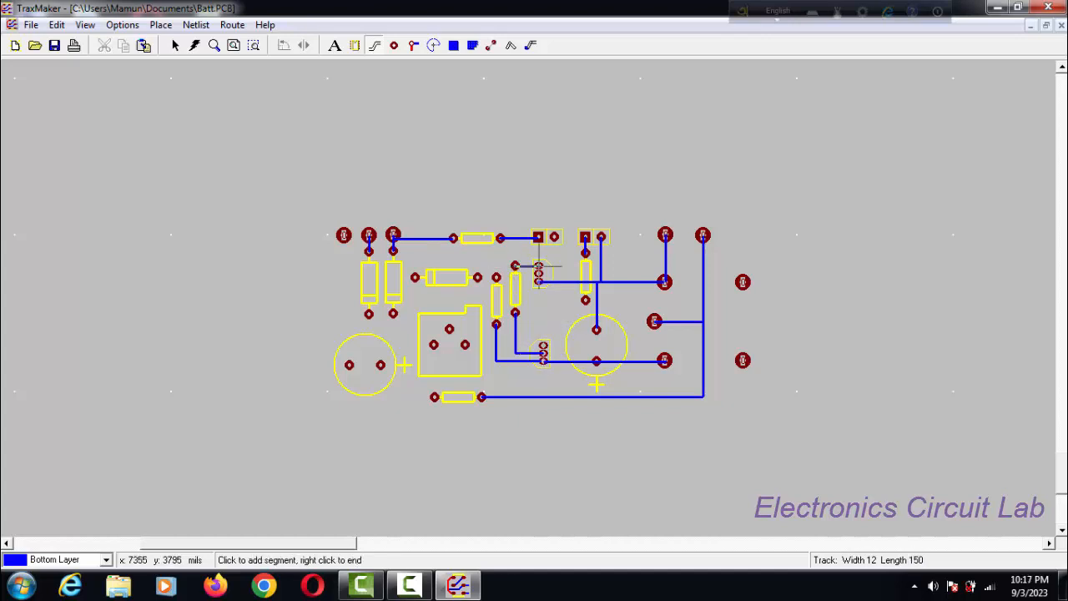
pyautogui.rightClick(538, 268)
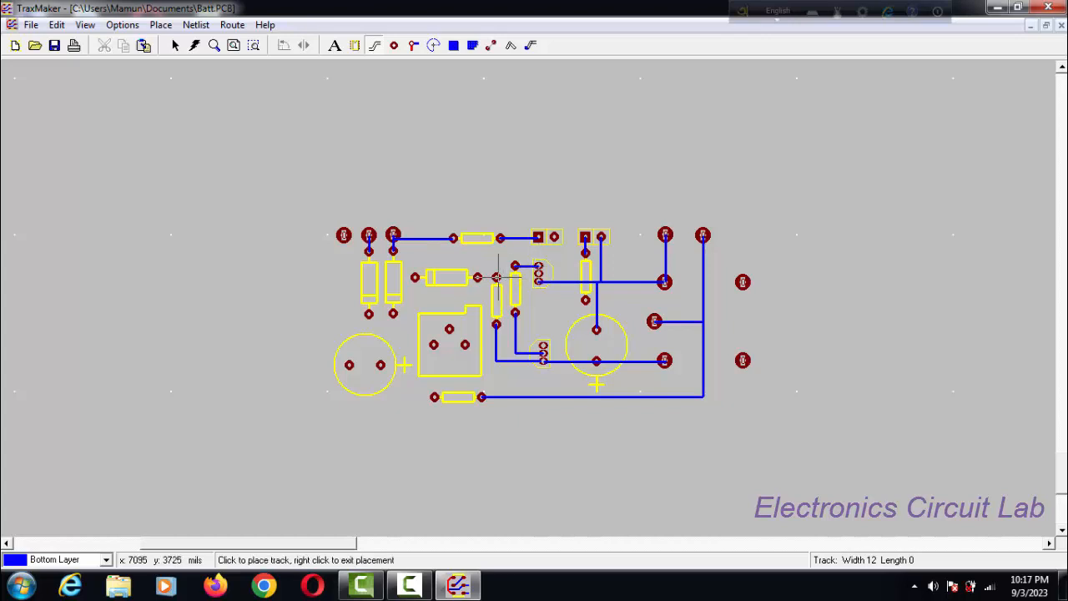
# Route a stepped track from the left vertical resistor's upper pin to the upper transistor's middle pin.
pyautogui.click(497, 277)
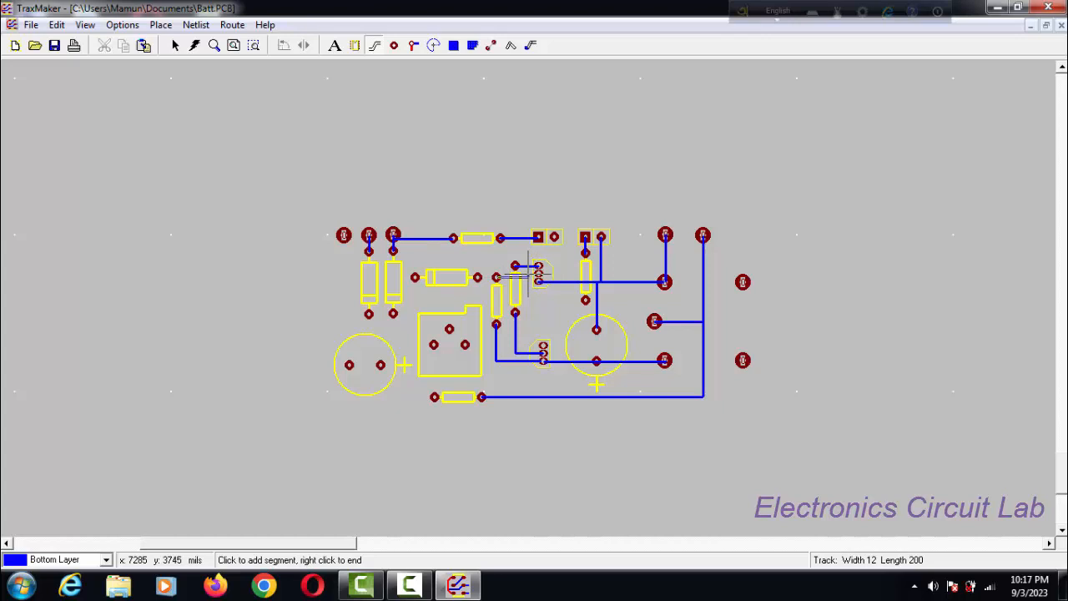
pyautogui.click(528, 277)
pyautogui.click(539, 272)
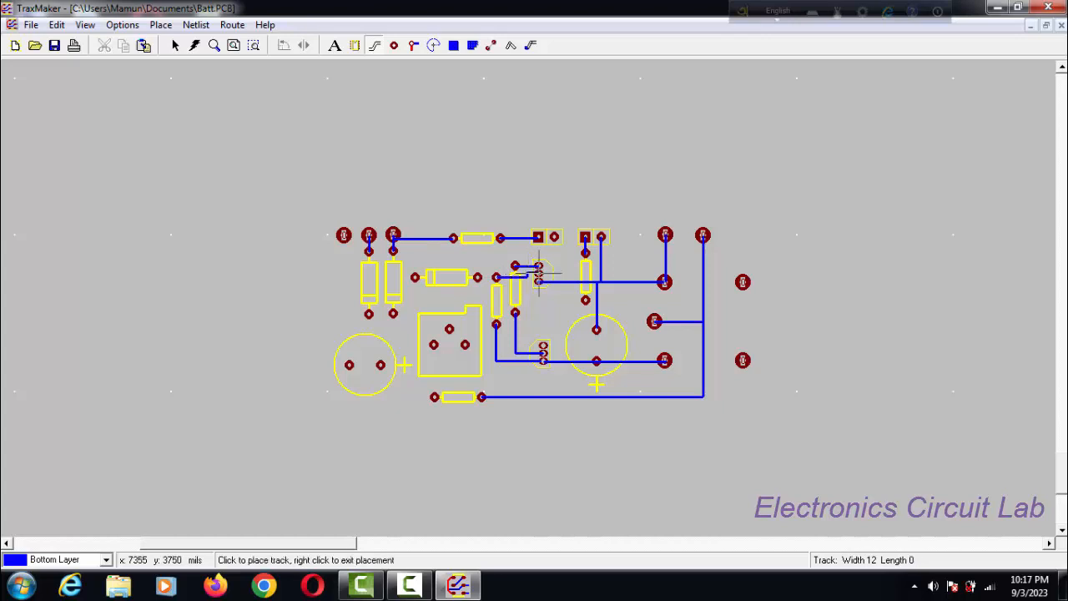
# Route the right header resistor's lower pin down to the lower horizontal track, and the horizontal diode's right pin to the adjacent vertical resistor's upper pin.
pyautogui.click(585, 300)
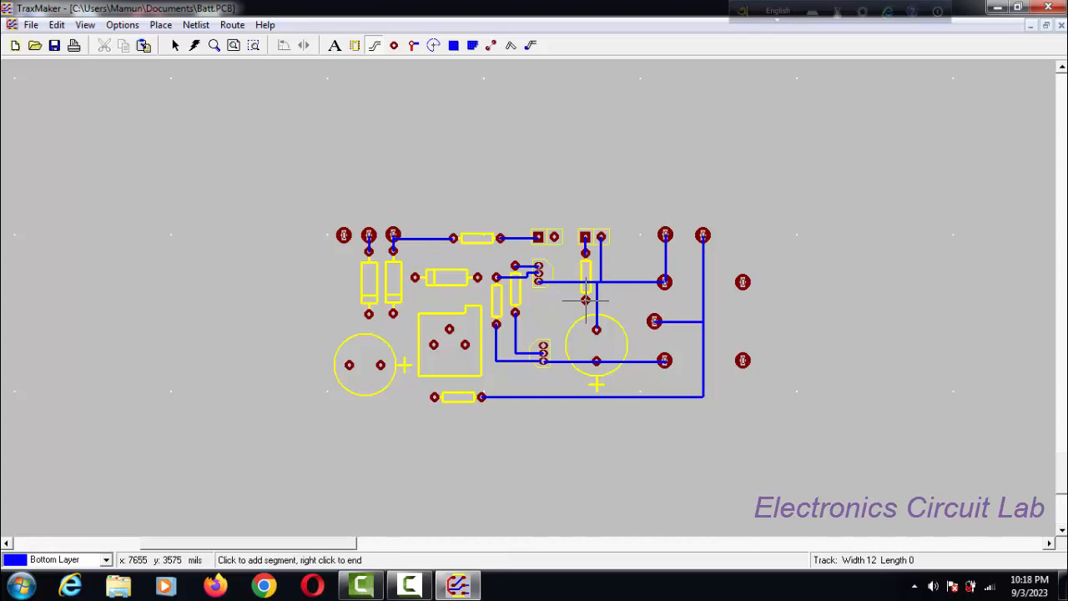
pyautogui.click(587, 353)
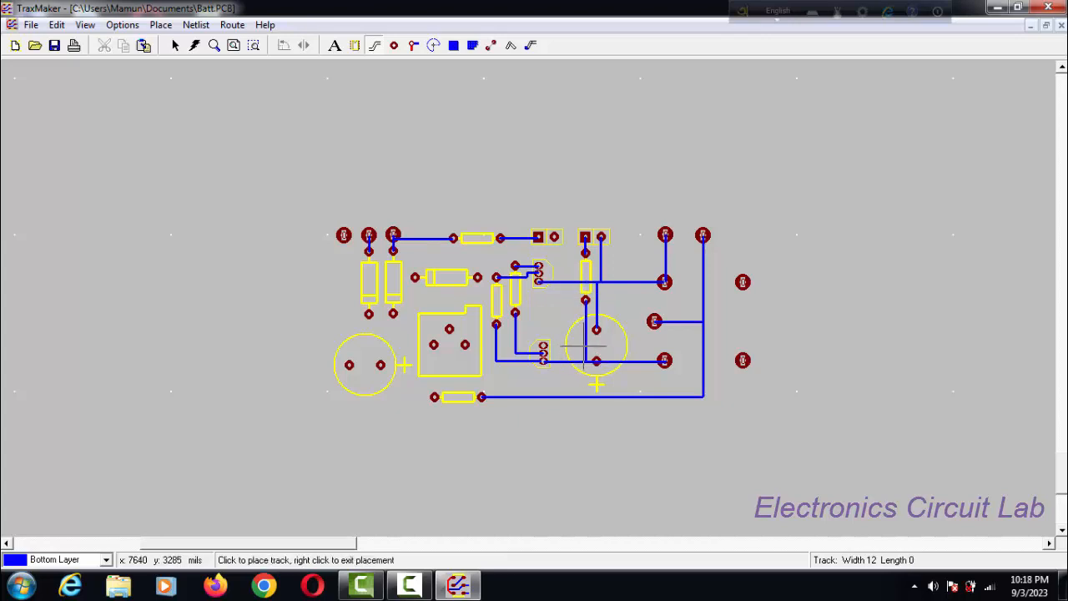
pyautogui.click(477, 277)
pyautogui.click(495, 277)
# Route the square three-pin part's top pin to the horizontal diode's left pin and its left pin down to the bottom resistor's left pad.
pyautogui.click(449, 328)
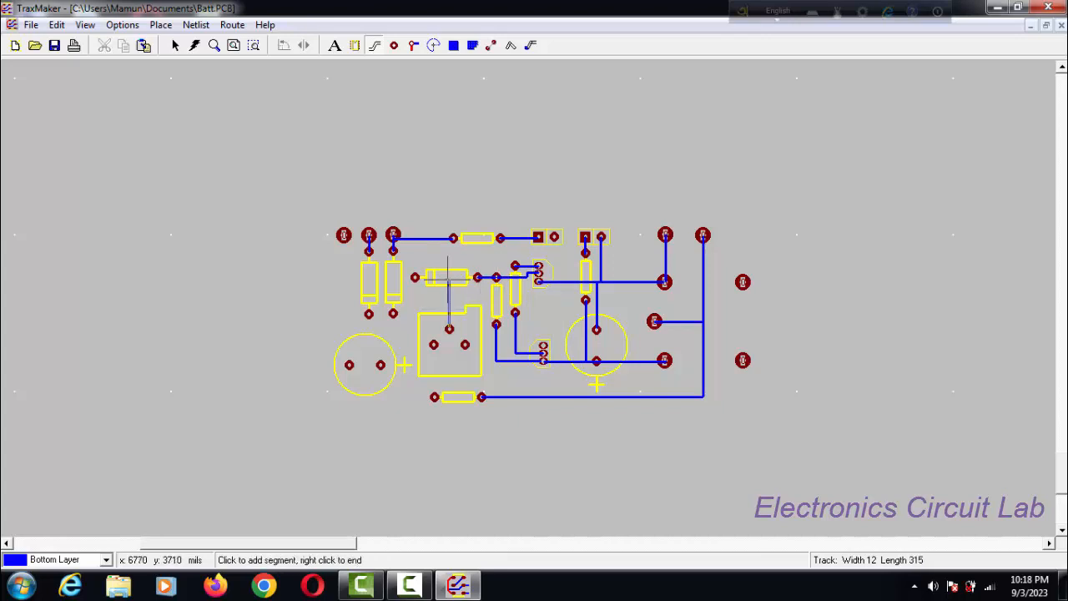
pyautogui.click(448, 277)
pyautogui.click(415, 277)
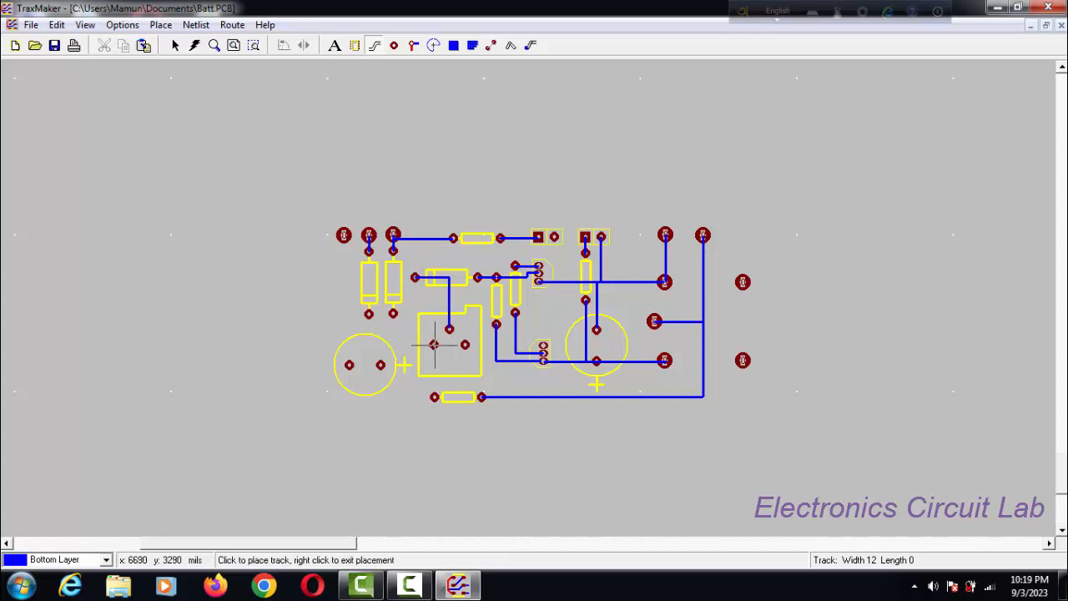
pyautogui.click(433, 345)
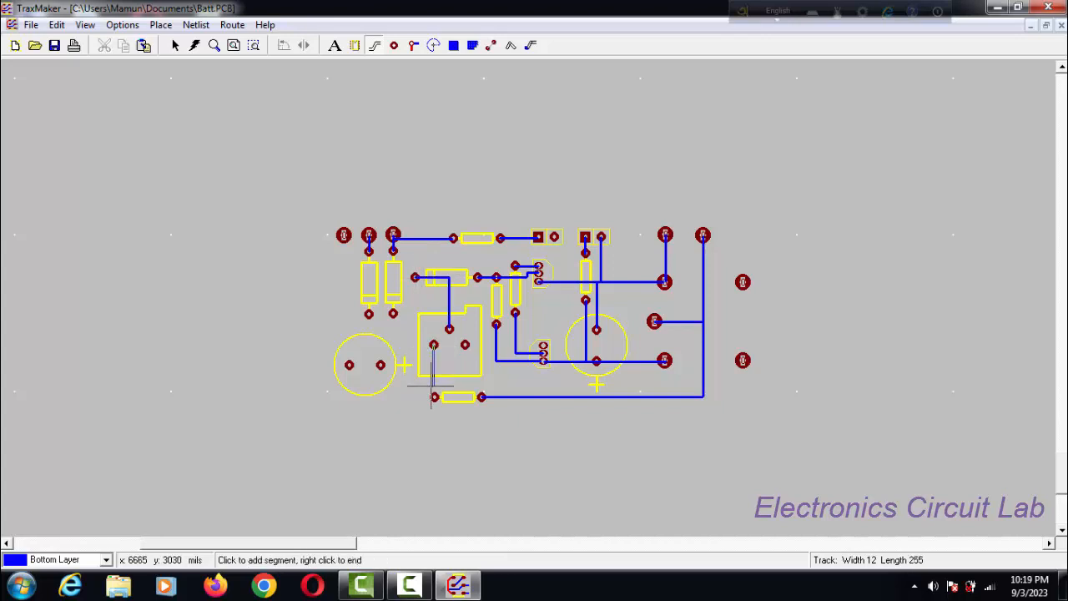
pyautogui.click(434, 396)
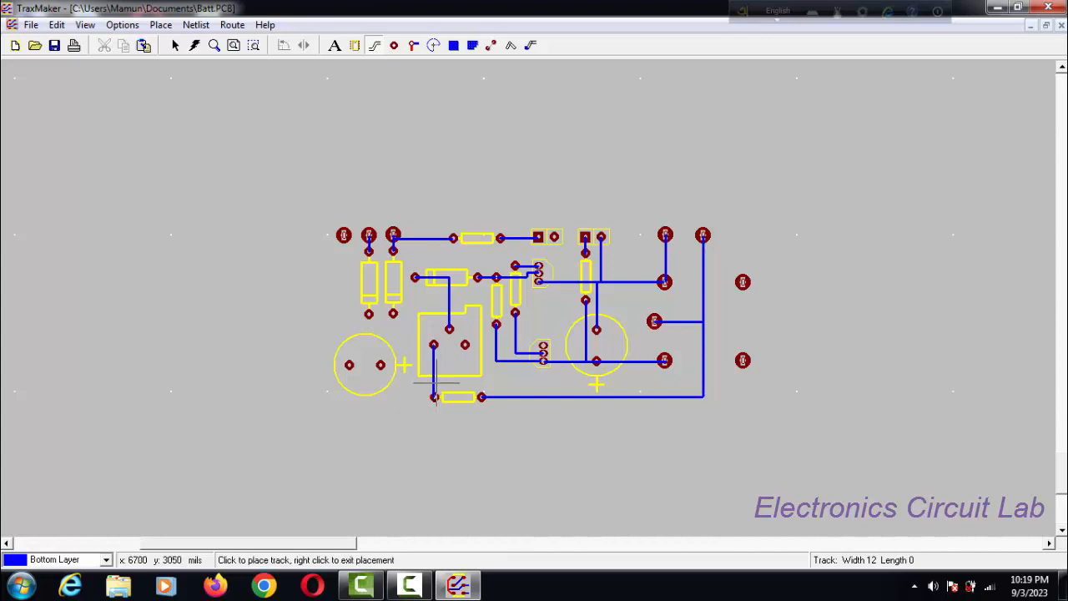
# Join the two vertical diodes' lower pins with a track and connect the left capacitor's positive pin up to it.
pyautogui.click(369, 314)
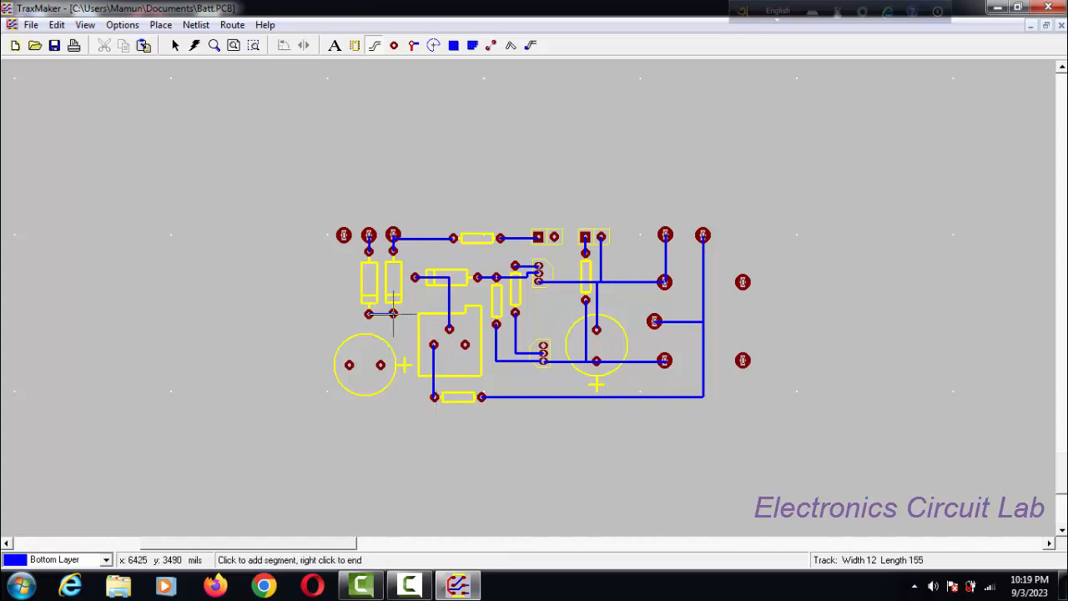
pyautogui.click(393, 314)
pyautogui.rightClick(393, 314)
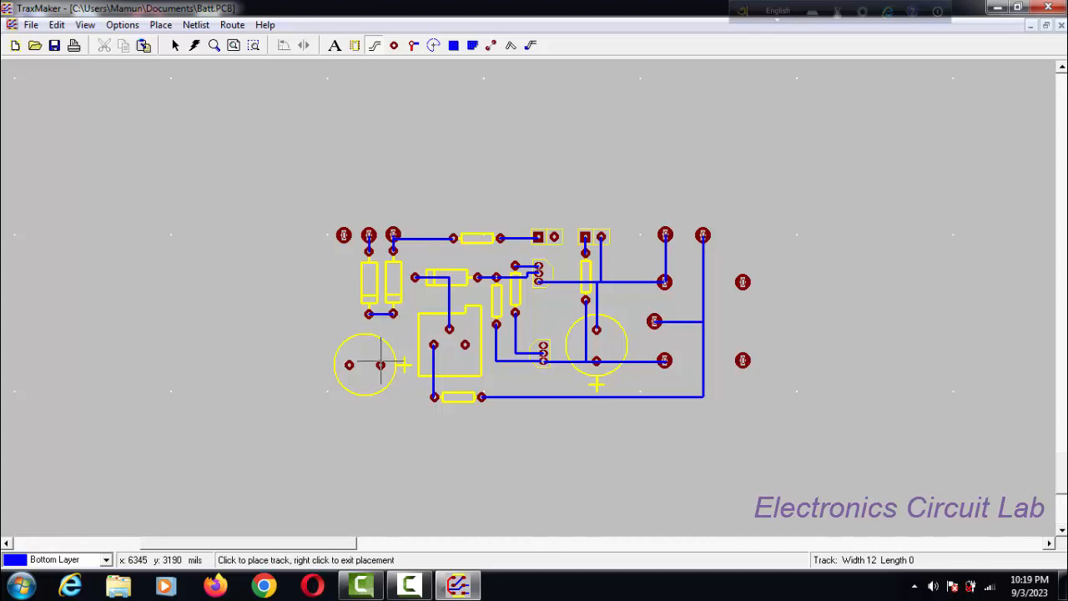
pyautogui.click(380, 364)
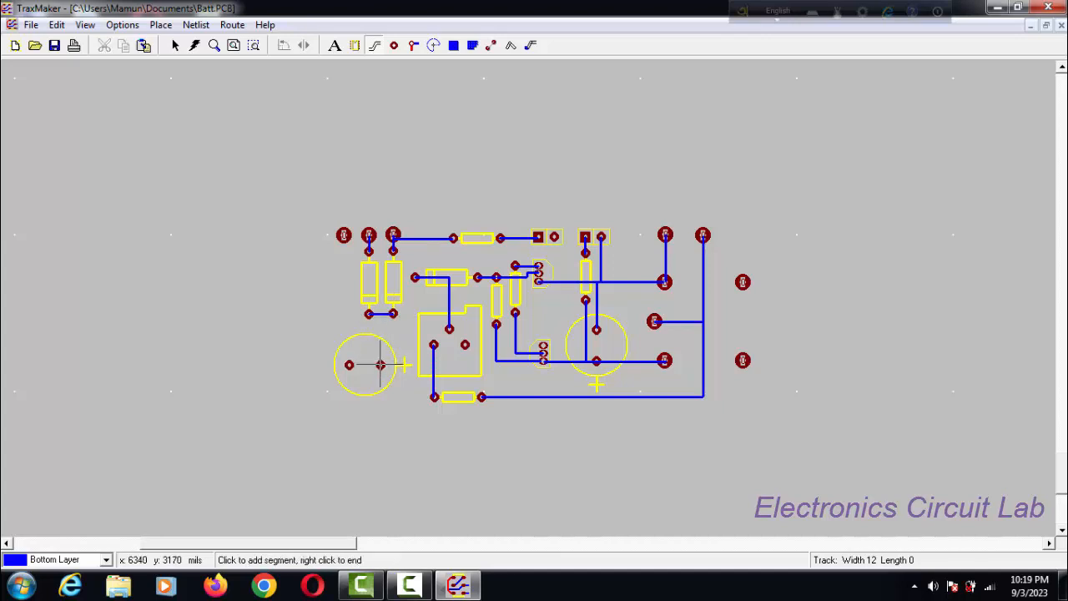
pyautogui.click(380, 313)
pyautogui.rightClick(380, 313)
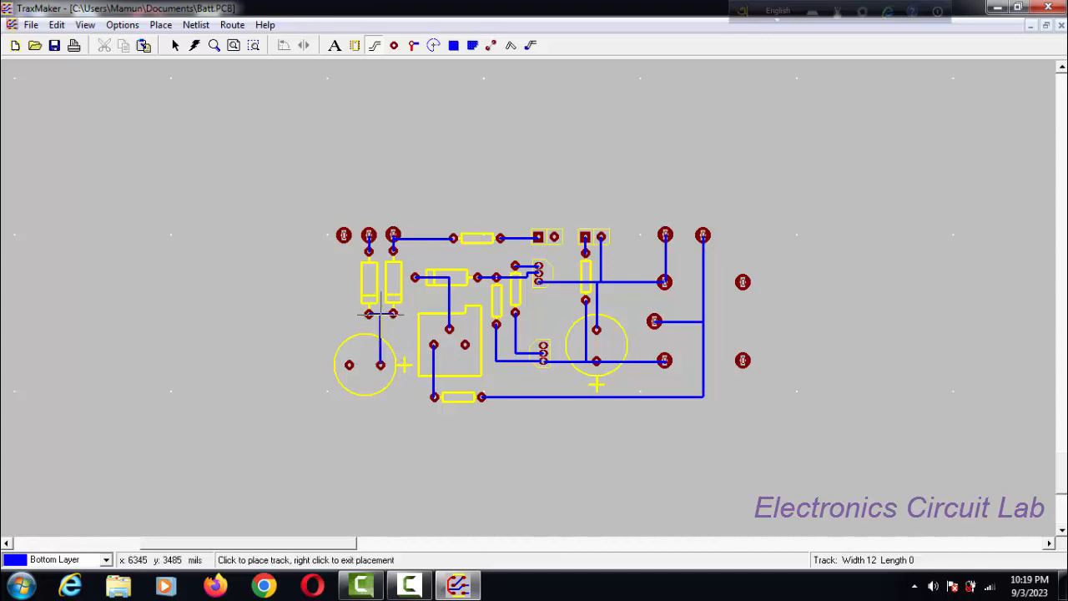
# Route a track from the leftmost upper pad down to the left capacitor's negative pin.
pyautogui.click(344, 234)
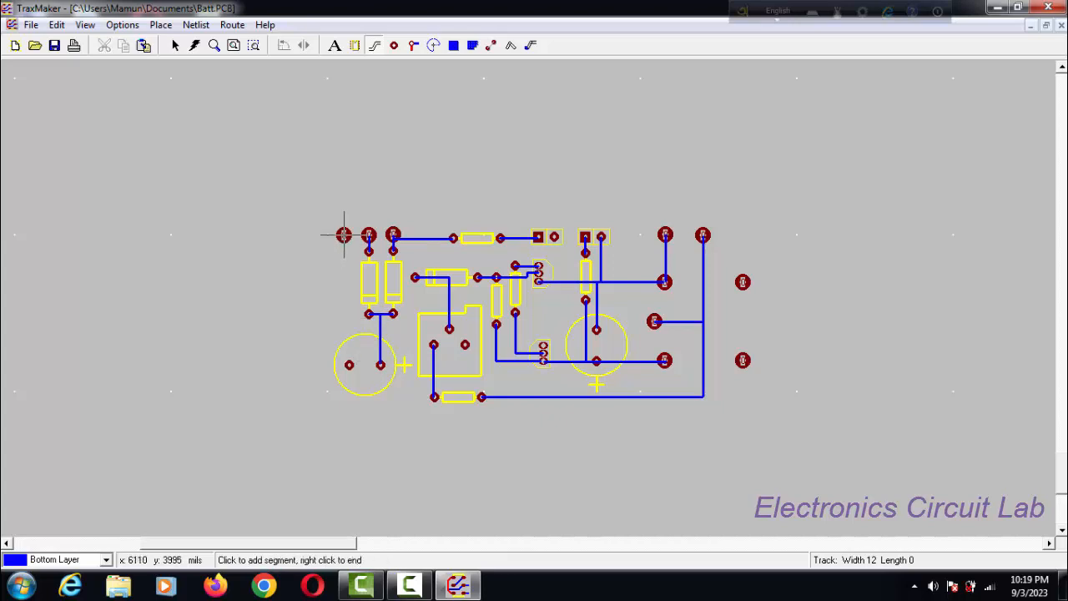
pyautogui.click(347, 342)
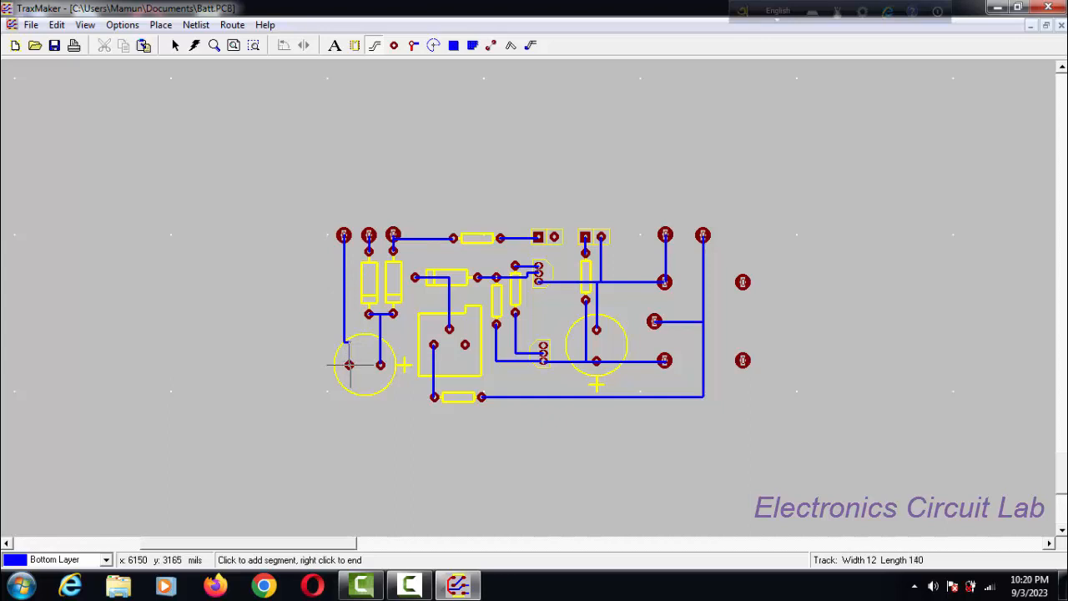
pyautogui.click(348, 365)
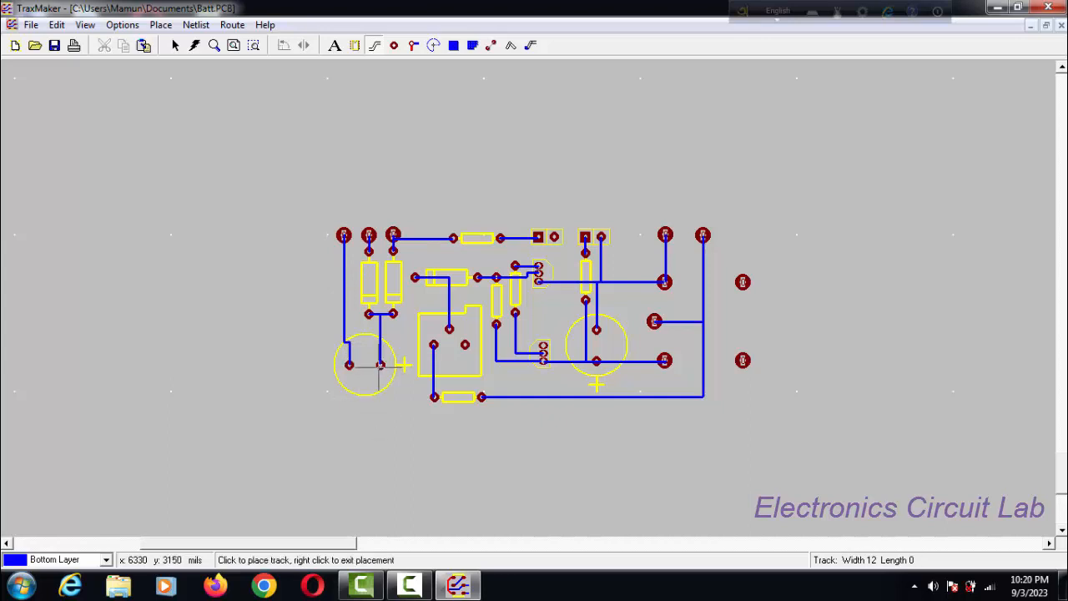
# Route the left capacitor's positive pin down, along the board's lower edge and up to the lower far-right pad.
pyautogui.click(380, 365)
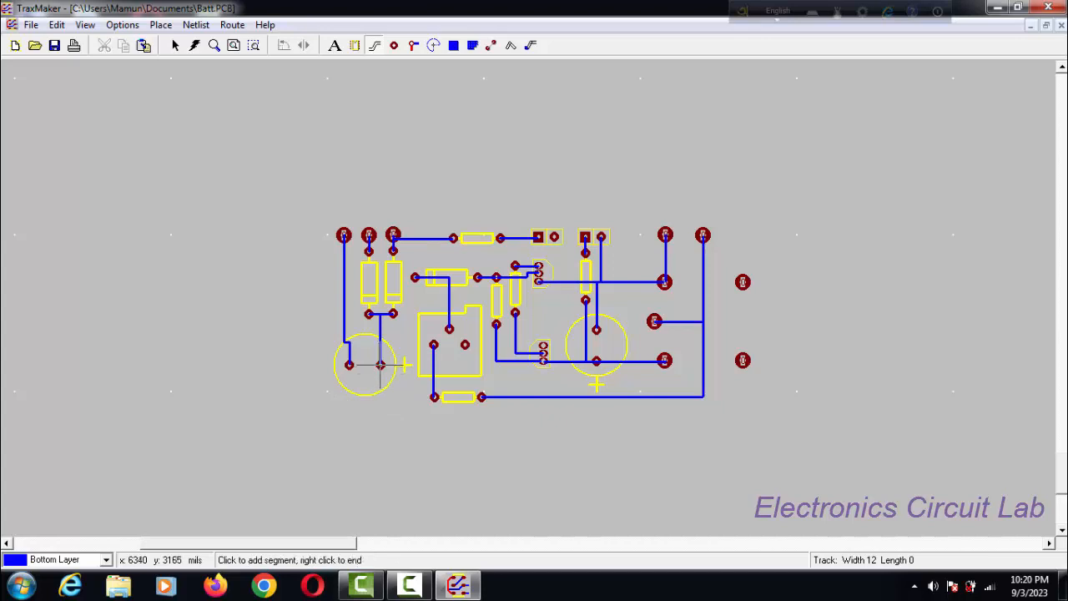
pyautogui.click(381, 414)
pyautogui.click(744, 411)
pyautogui.click(742, 360)
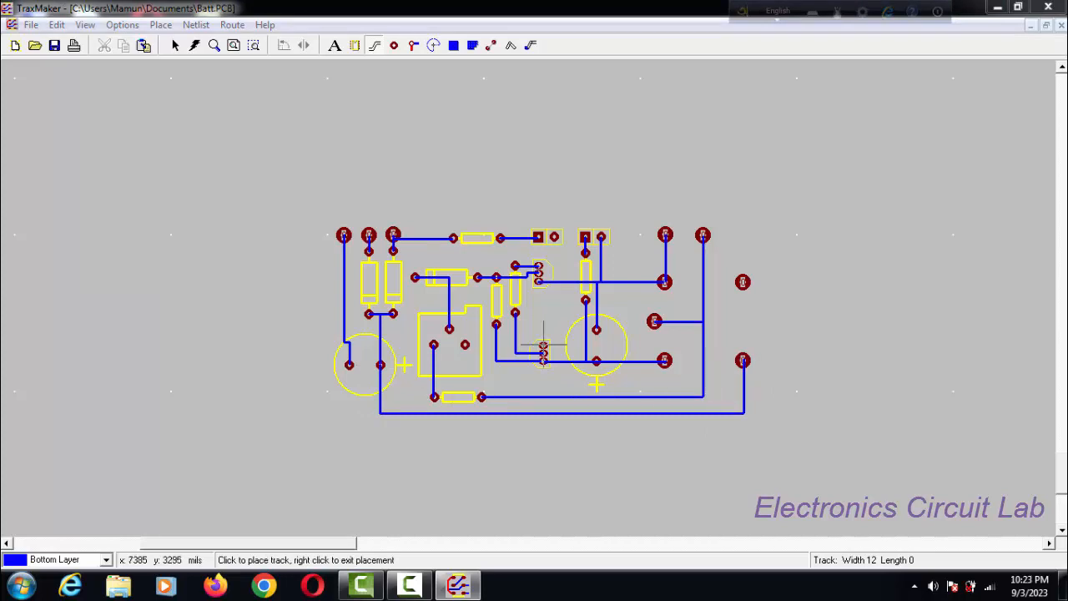
# Route the lower transistor's top pin up and around the square three-pin part's right side, down to the lowest horizontal track.
pyautogui.click(543, 343)
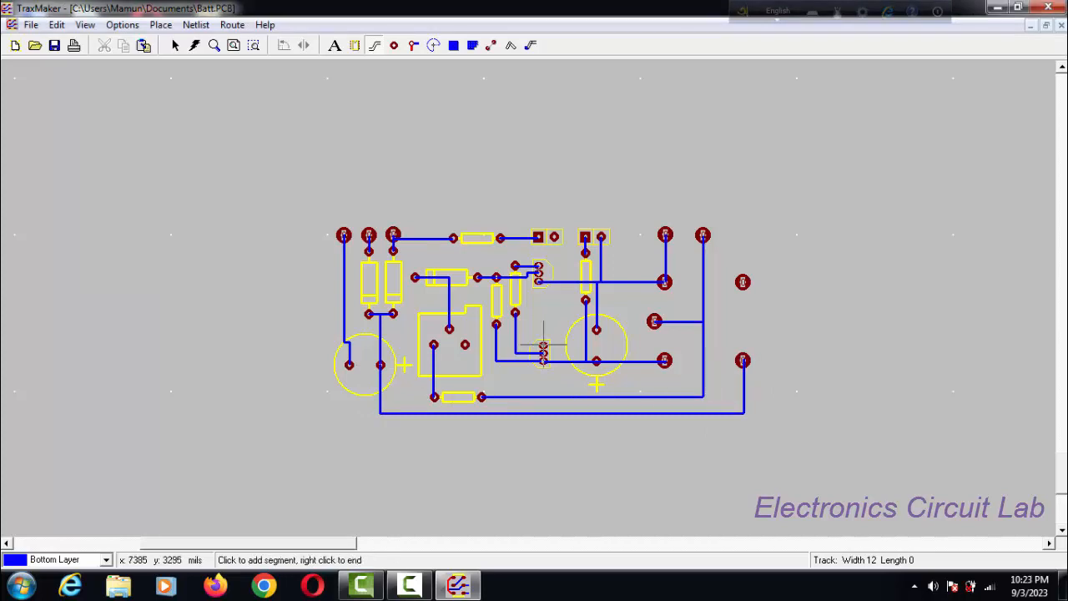
pyautogui.click(544, 302)
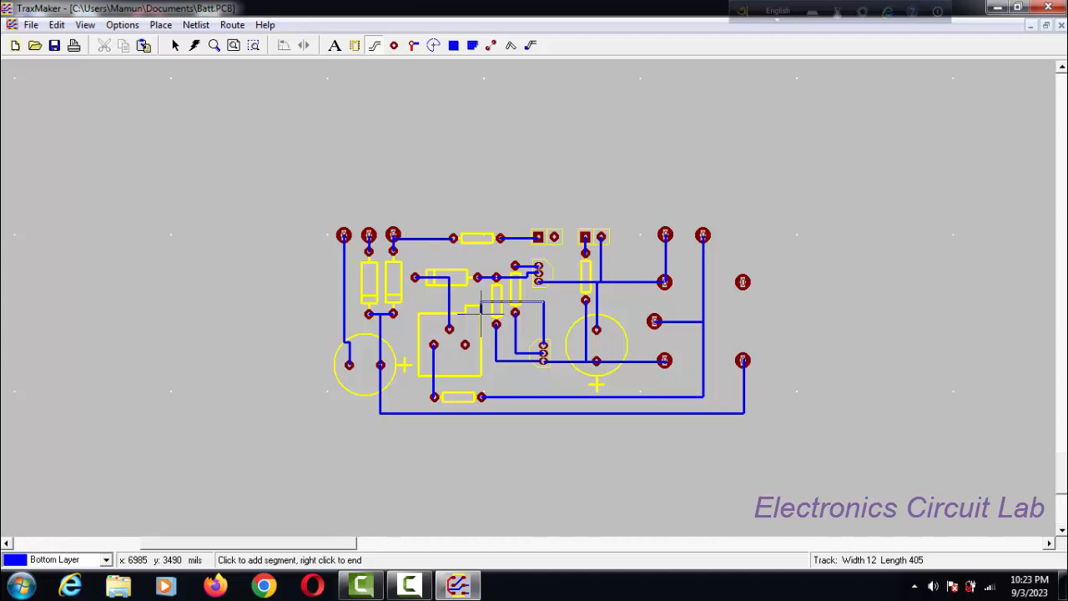
pyautogui.click(481, 307)
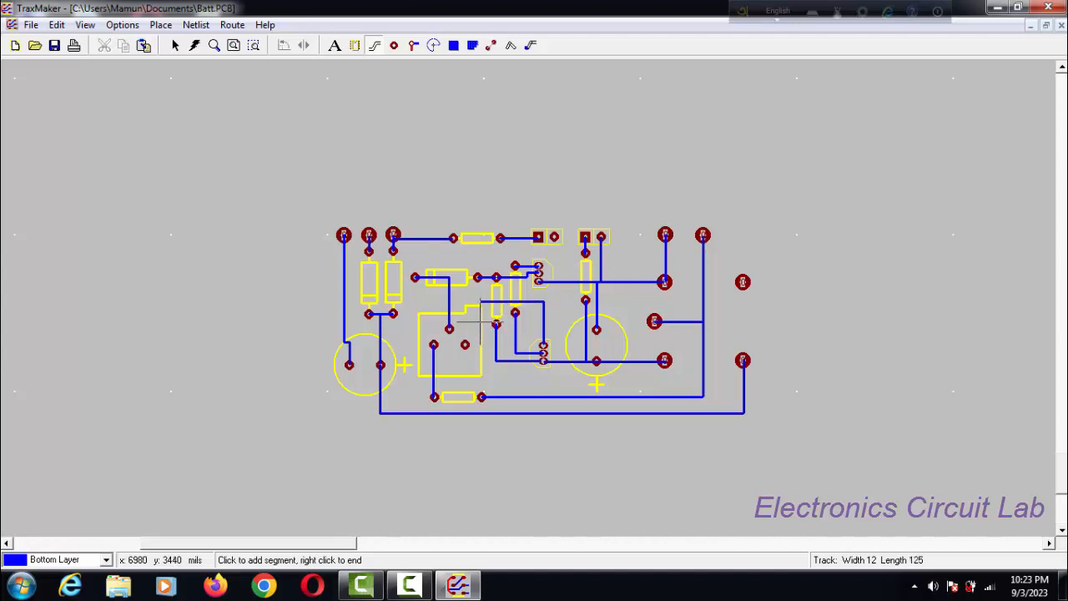
pyautogui.click(481, 375)
pyautogui.click(458, 375)
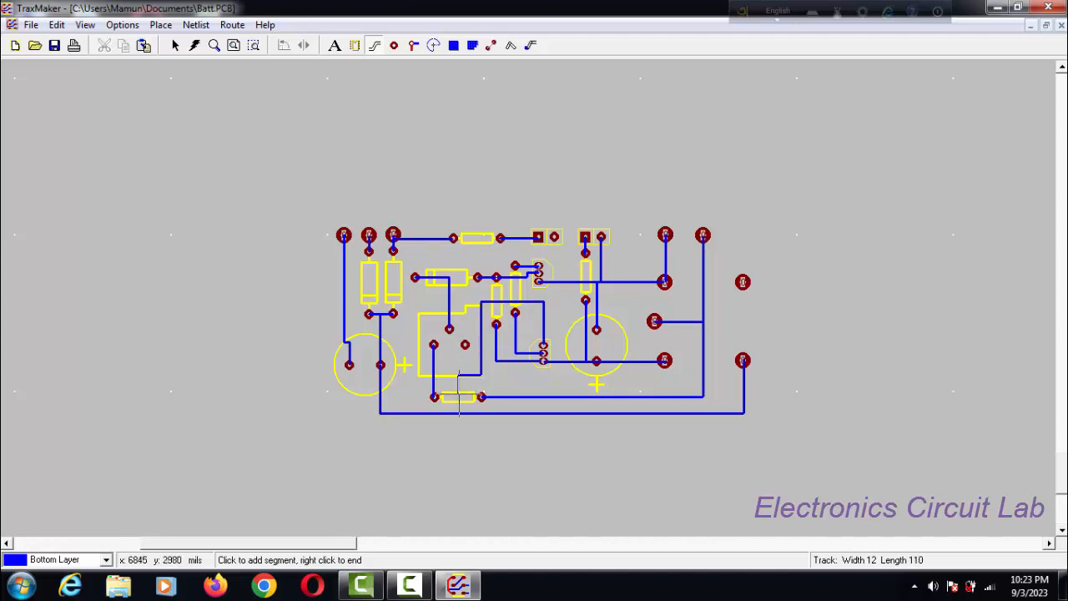
pyautogui.click(459, 413)
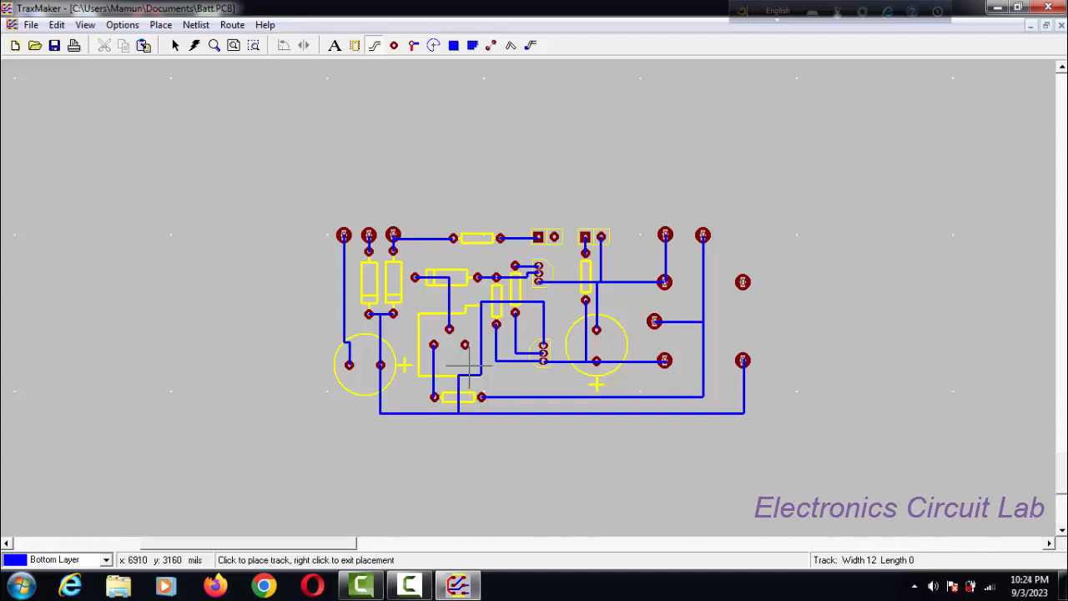
# Route the upper transistor's bottom pin across to the square three-pin part's right pin.
pyautogui.click(538, 281)
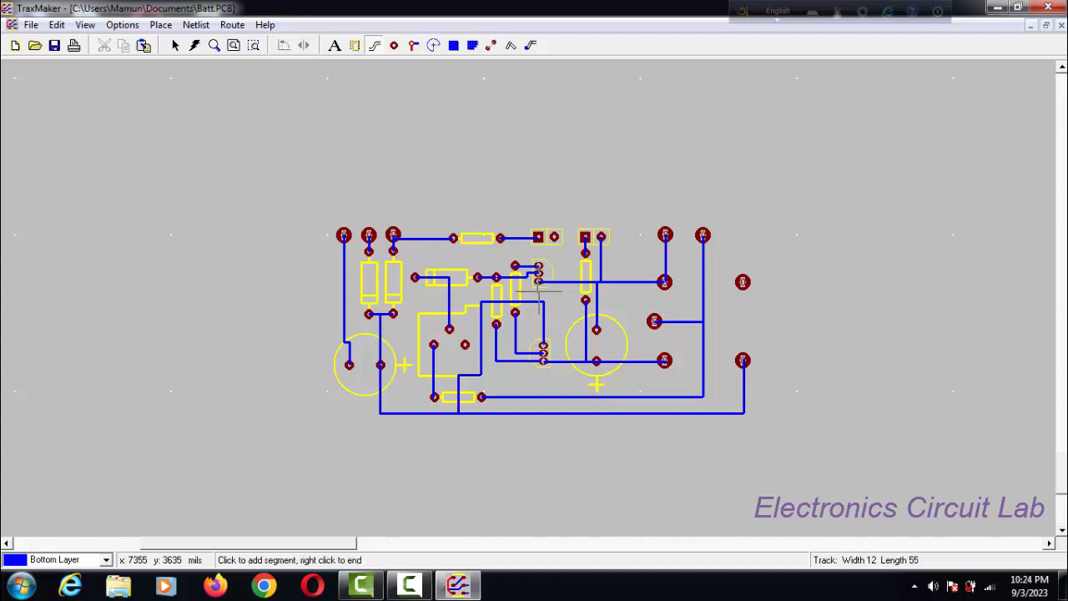
pyautogui.click(465, 293)
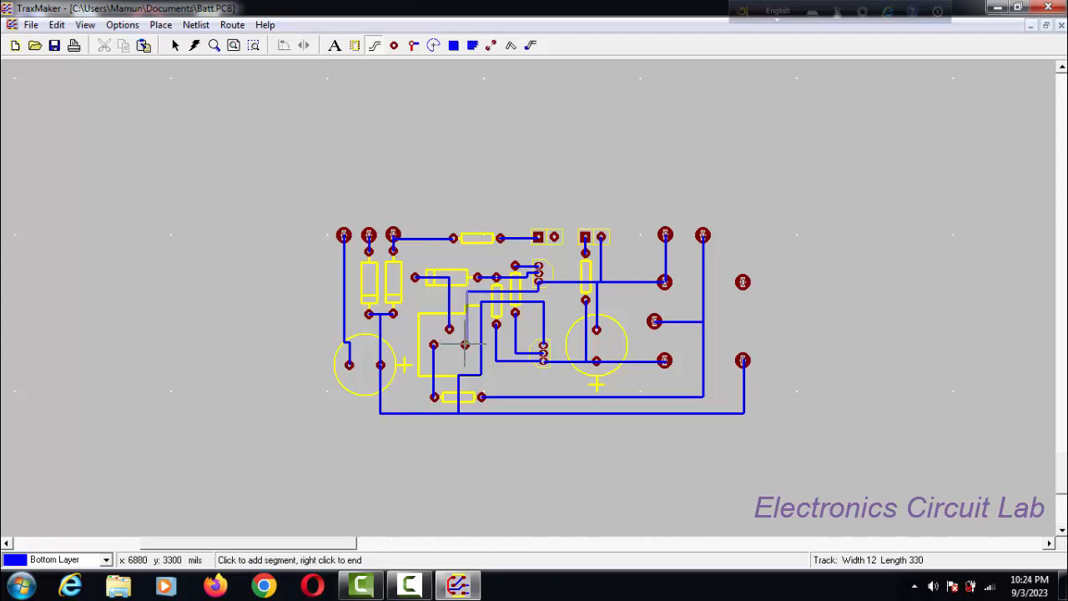
pyautogui.click(465, 344)
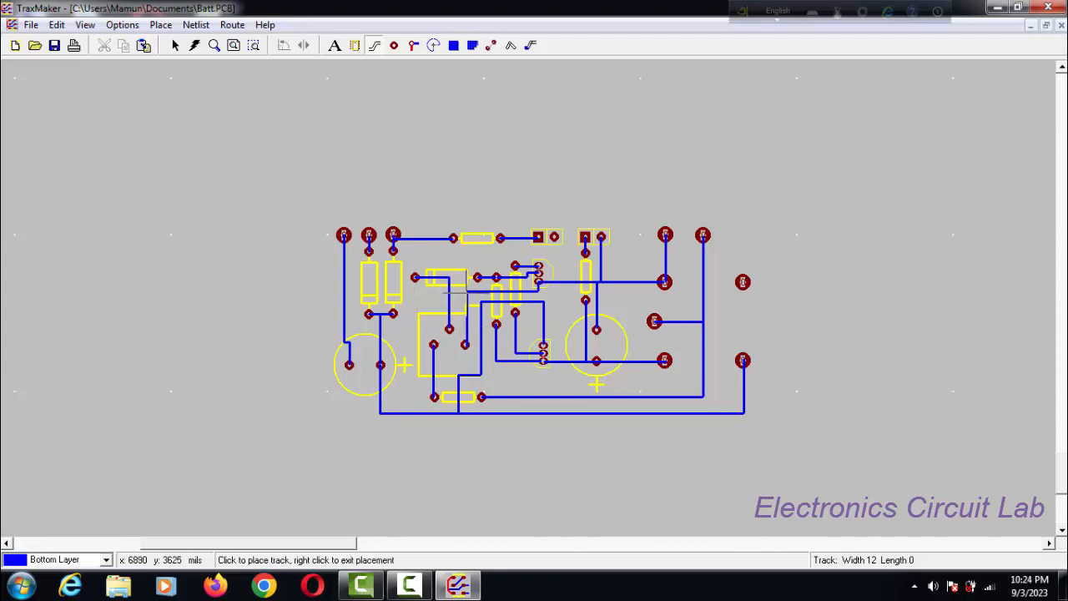
# Connect the square part's right-pin track across the vertical diodes to the leftmost vertical track.
pyautogui.click(454, 291)
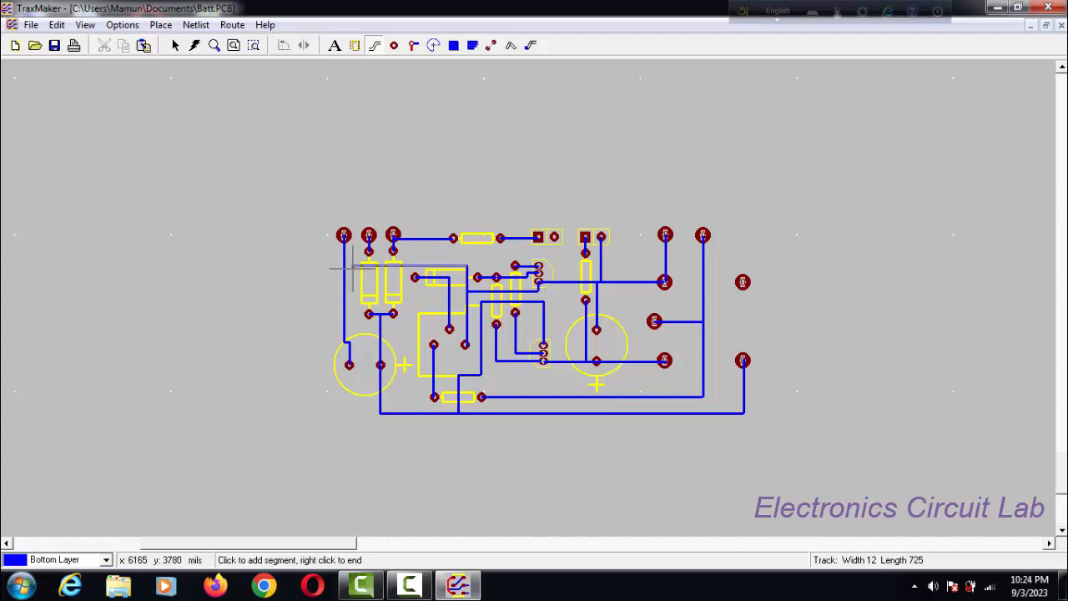
pyautogui.click(344, 267)
pyautogui.rightClick(344, 266)
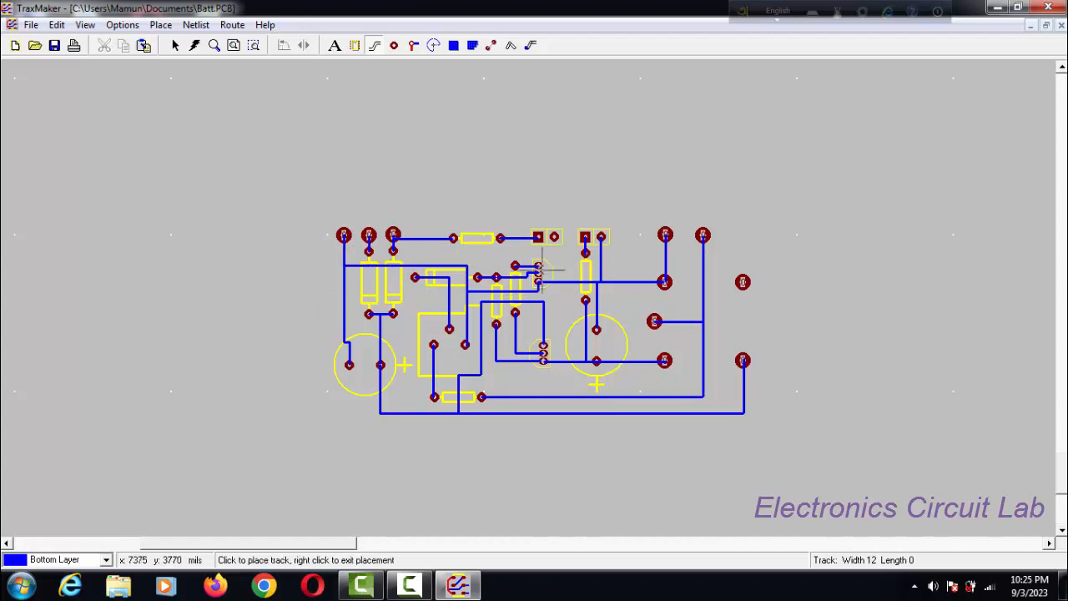
# Route the left two-pin header's right pin down to the upper transistor's horizontal track and finish track placement.
pyautogui.click(554, 237)
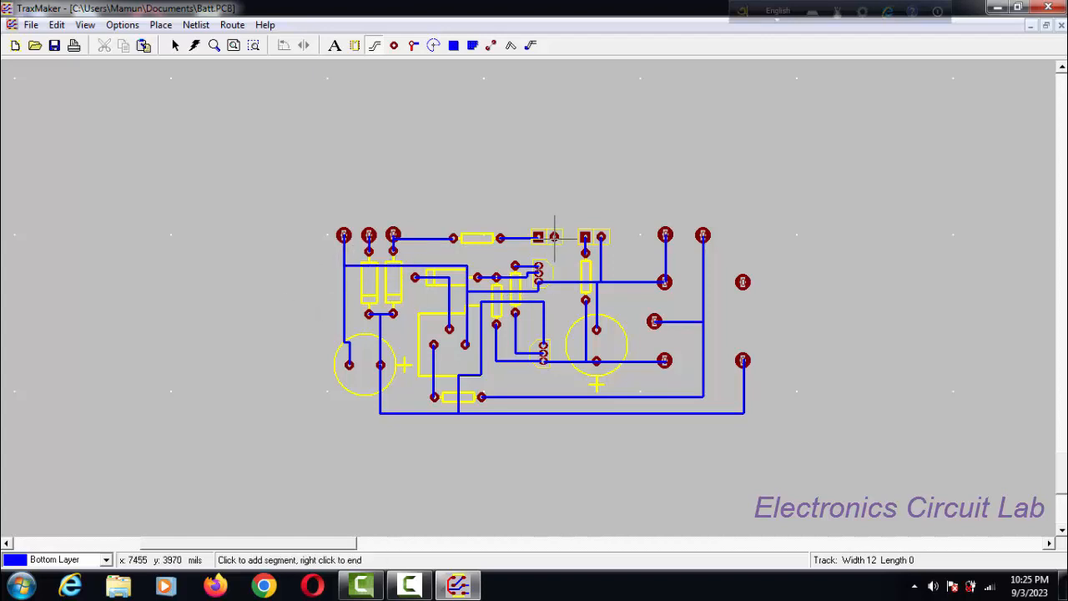
pyautogui.click(555, 283)
pyautogui.rightClick(555, 283)
pyautogui.rightClick(574, 315)
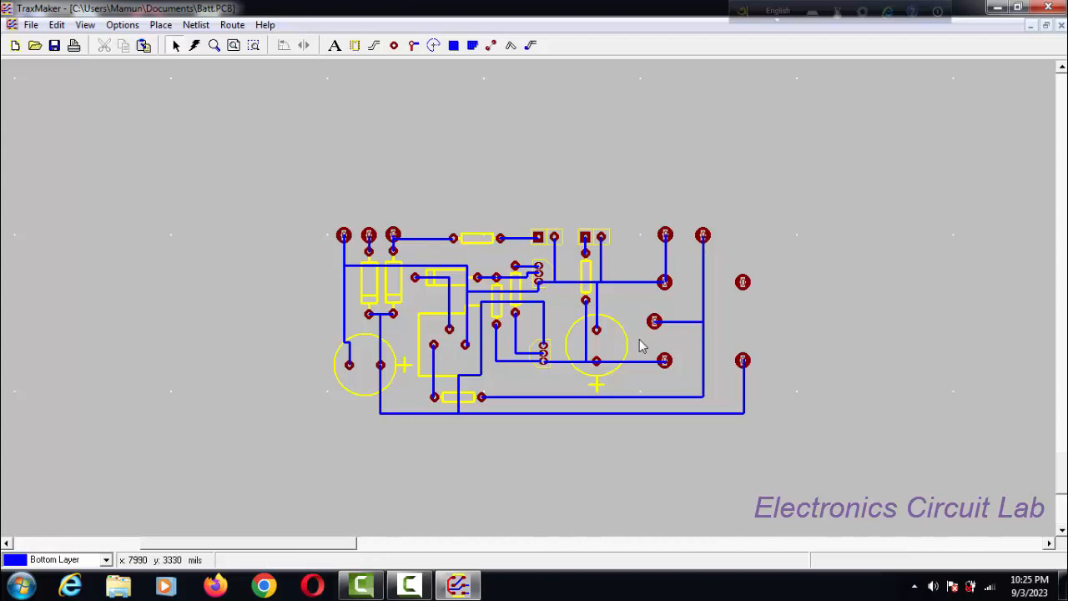
# Set the middle right pad's short horizontal track and the vertical track rising to the top-right pad to 40 mils wide.
pyautogui.click(678, 322)
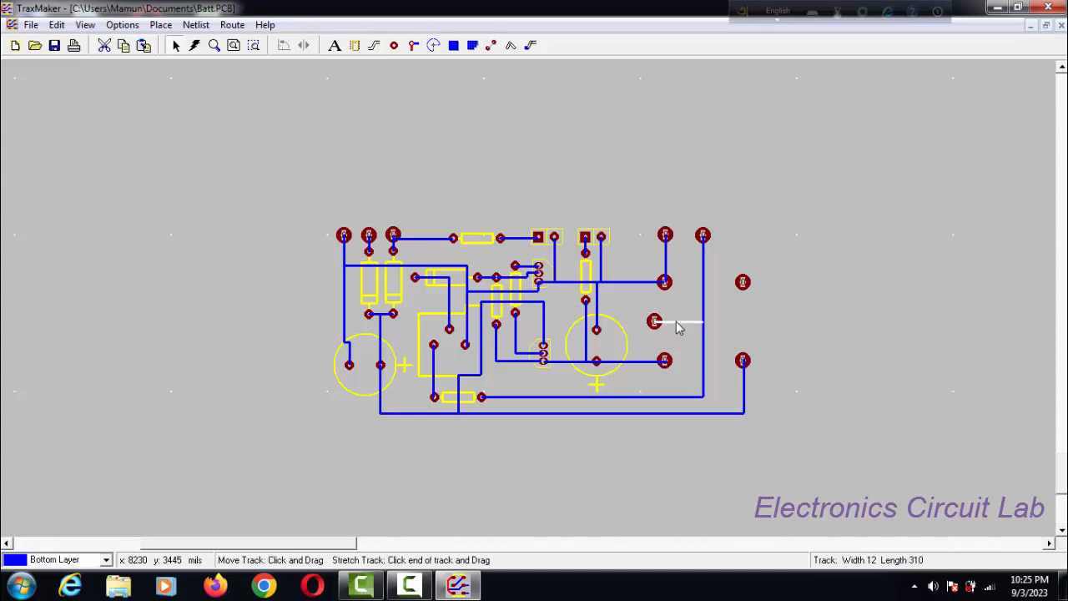
pyautogui.doubleClick(676, 321)
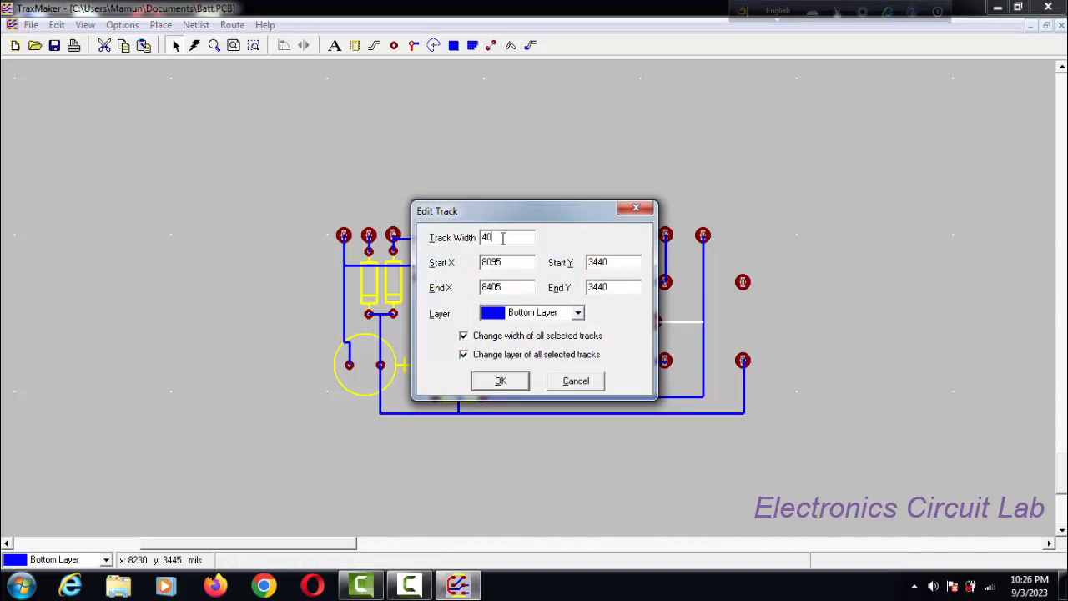
pyautogui.click(500, 381)
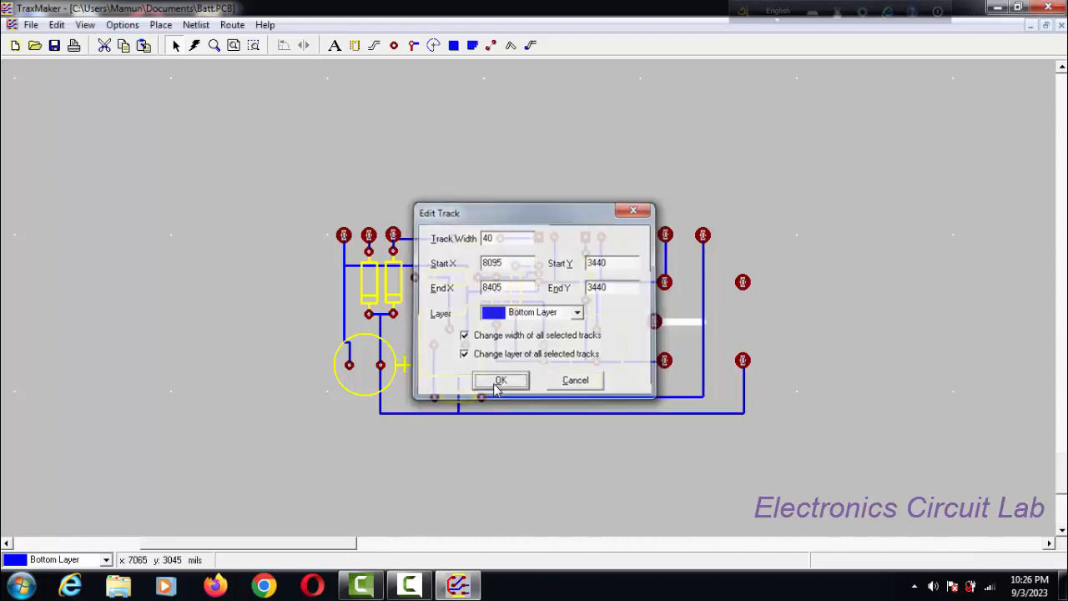
pyautogui.doubleClick(703, 318)
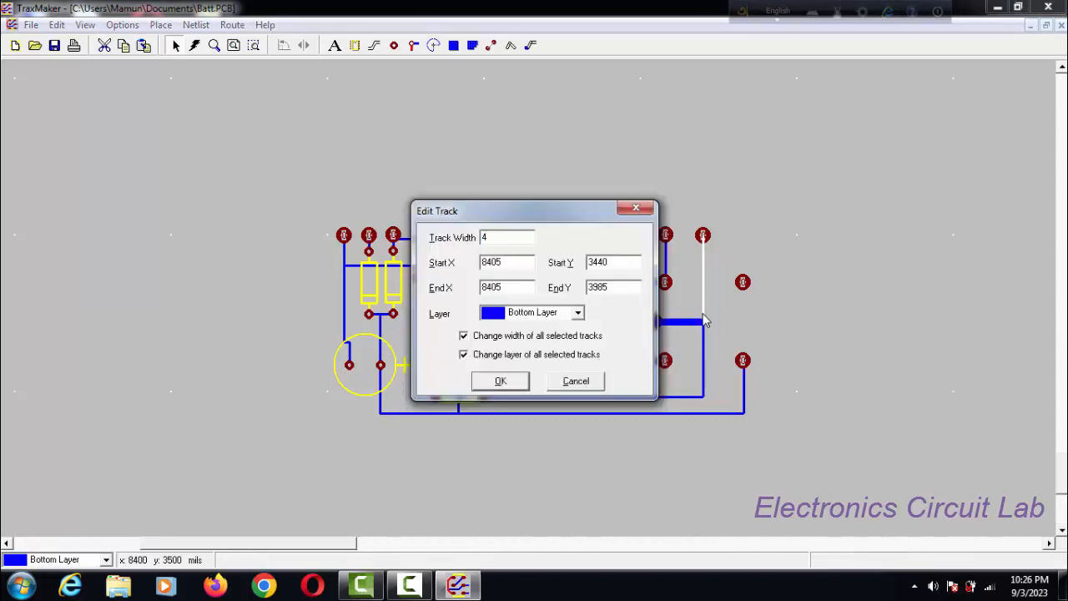
pyautogui.click(503, 384)
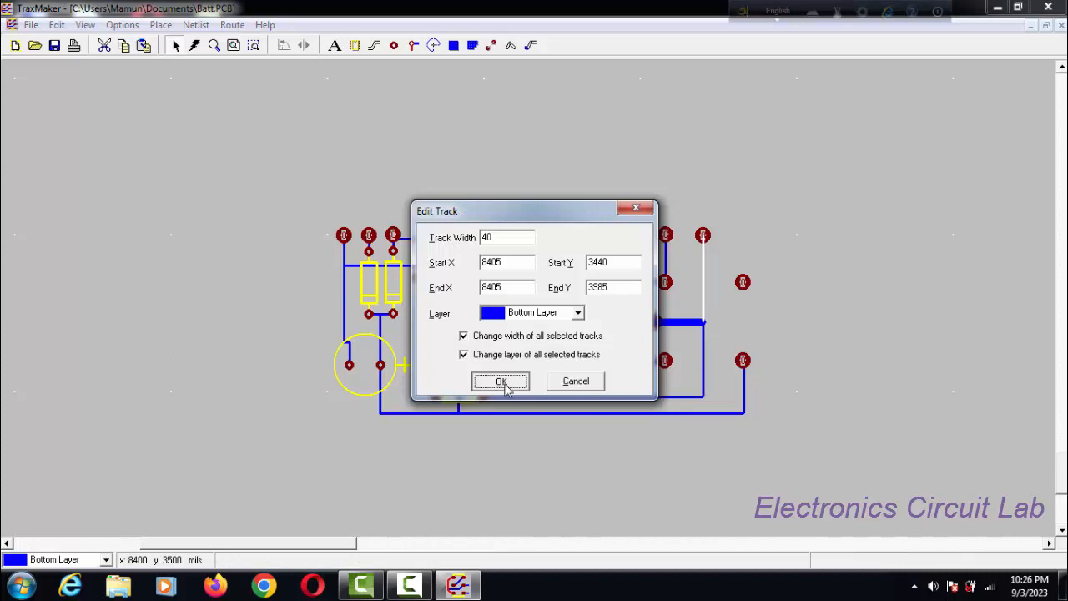
# Set the lower part of the right vertical track and the horizontal track to the bottom resistor to 40 mils wide.
pyautogui.doubleClick(705, 378)
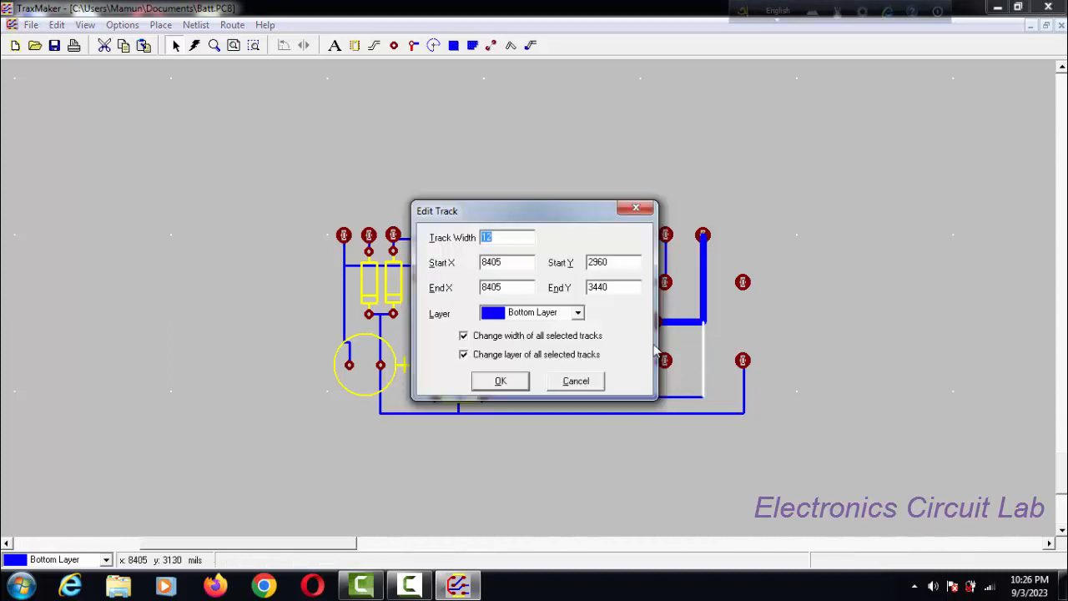
pyautogui.write('40')
pyautogui.click(512, 383)
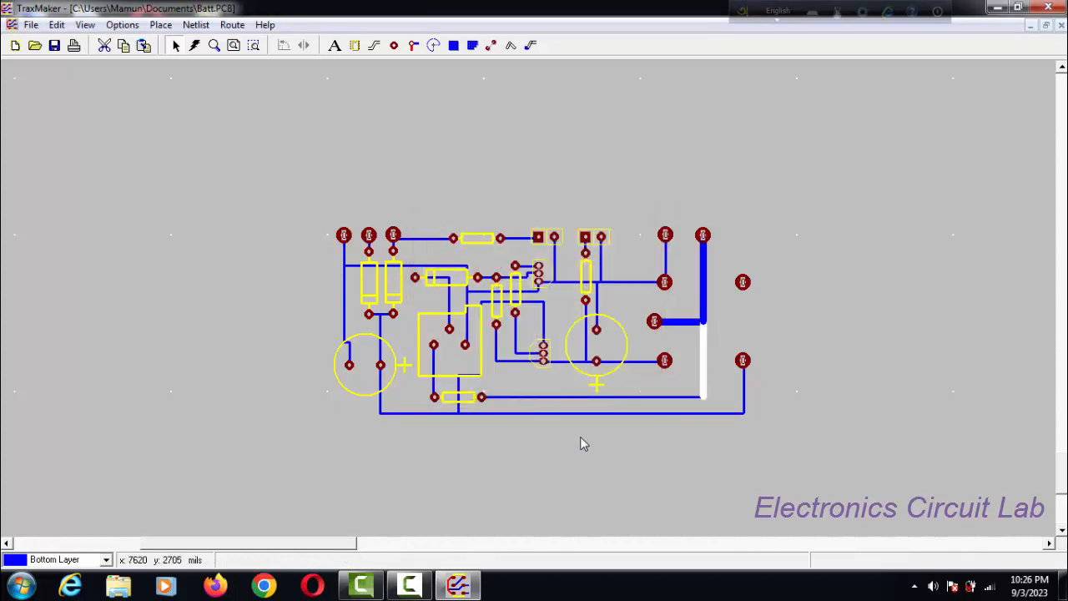
pyautogui.click(611, 398)
pyautogui.doubleClick(610, 399)
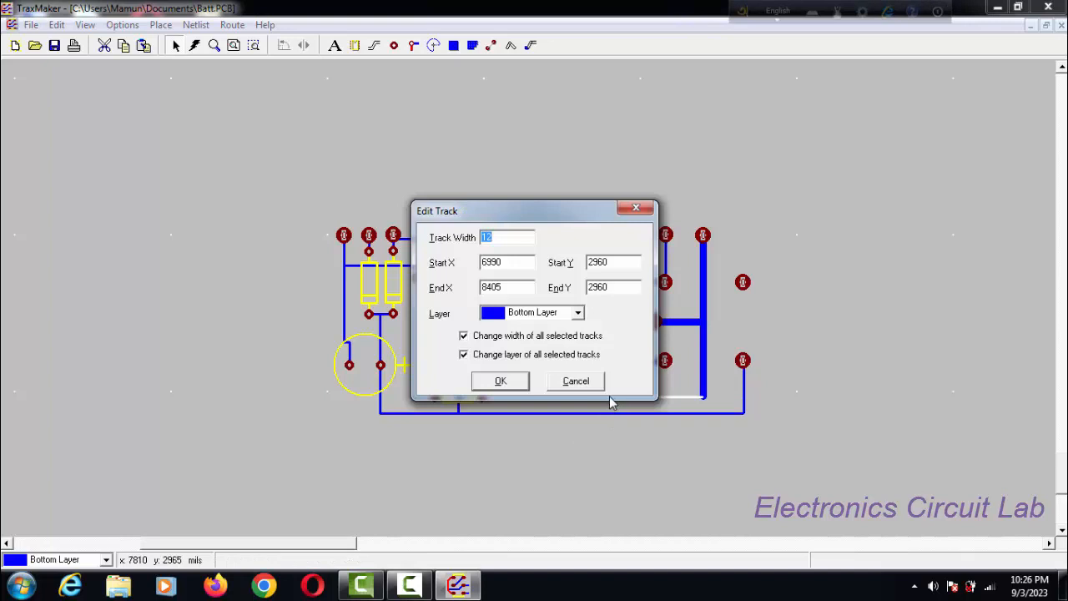
pyautogui.write('40')
pyautogui.click(502, 381)
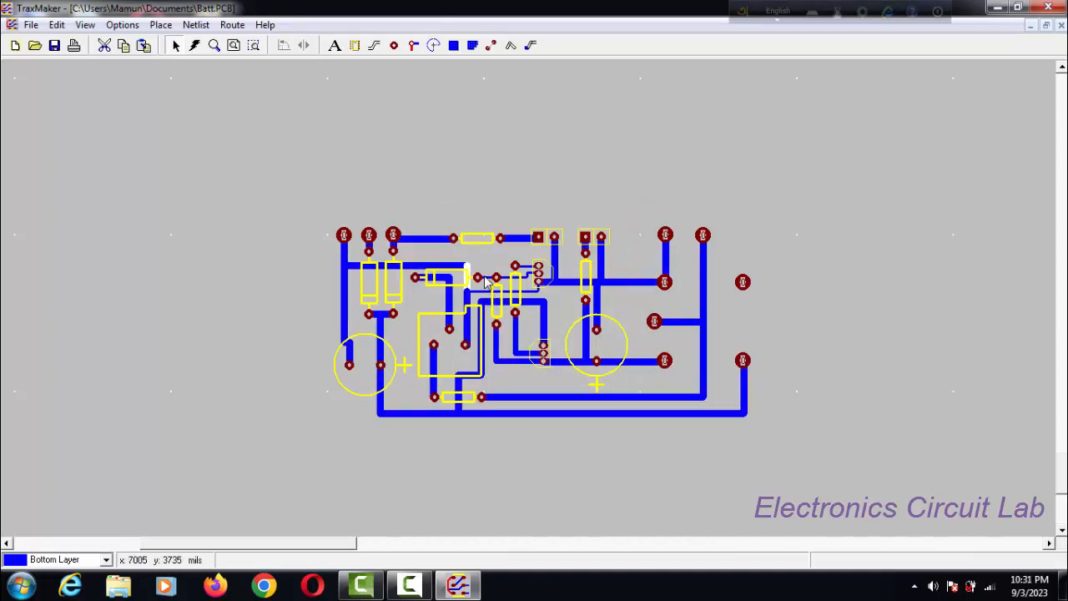
# Set the short track between the horizontal diode's right pin and the adjacent vertical resistor to 40 mils wide.
pyautogui.doubleClick(492, 284)
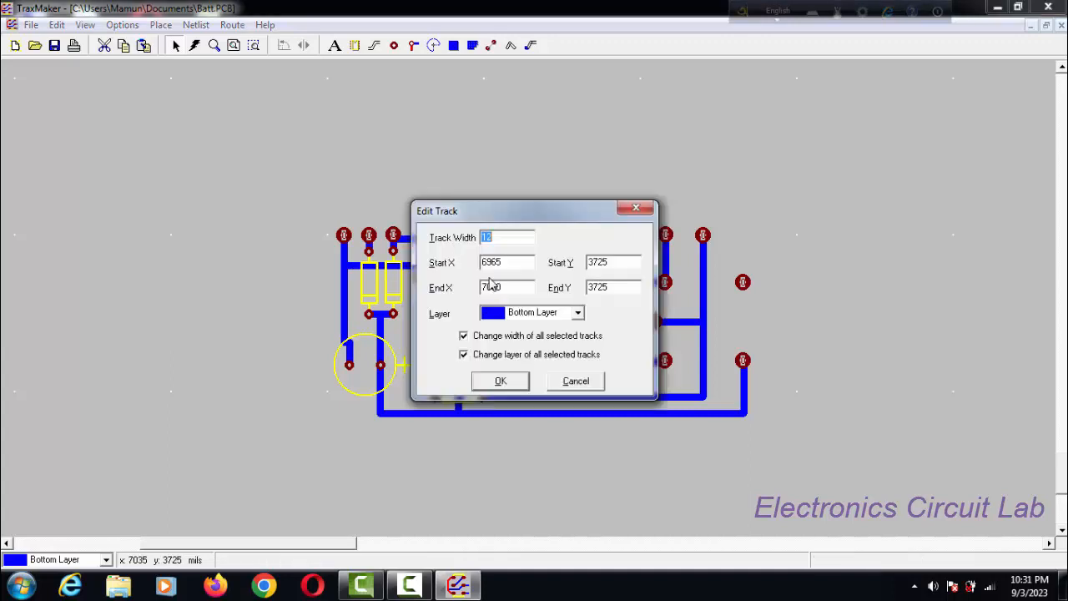
pyautogui.write('40')
pyautogui.click(499, 381)
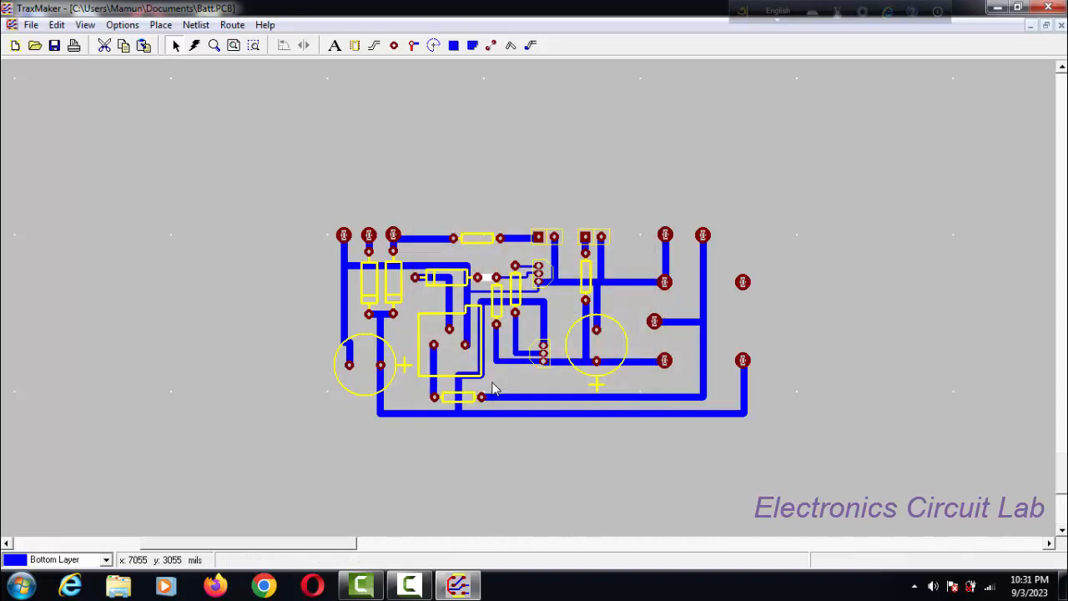
# Reduce the short horizontal tracks at the upper transistor's middle and top pins to 25 mils wide.
pyautogui.doubleClick(534, 278)
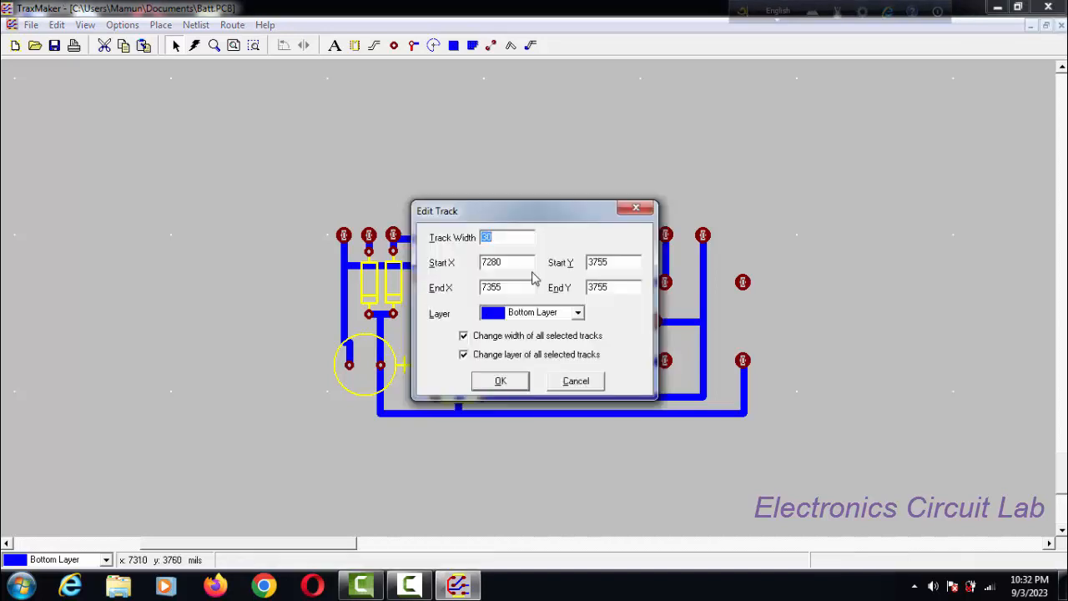
pyautogui.write('25')
pyautogui.click(504, 382)
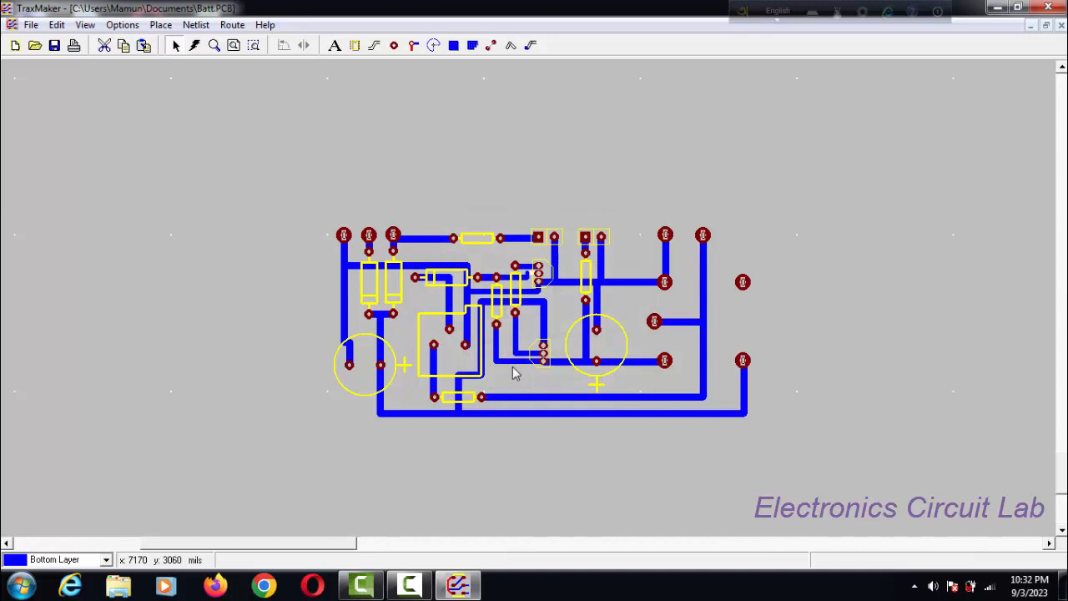
pyautogui.doubleClick(526, 275)
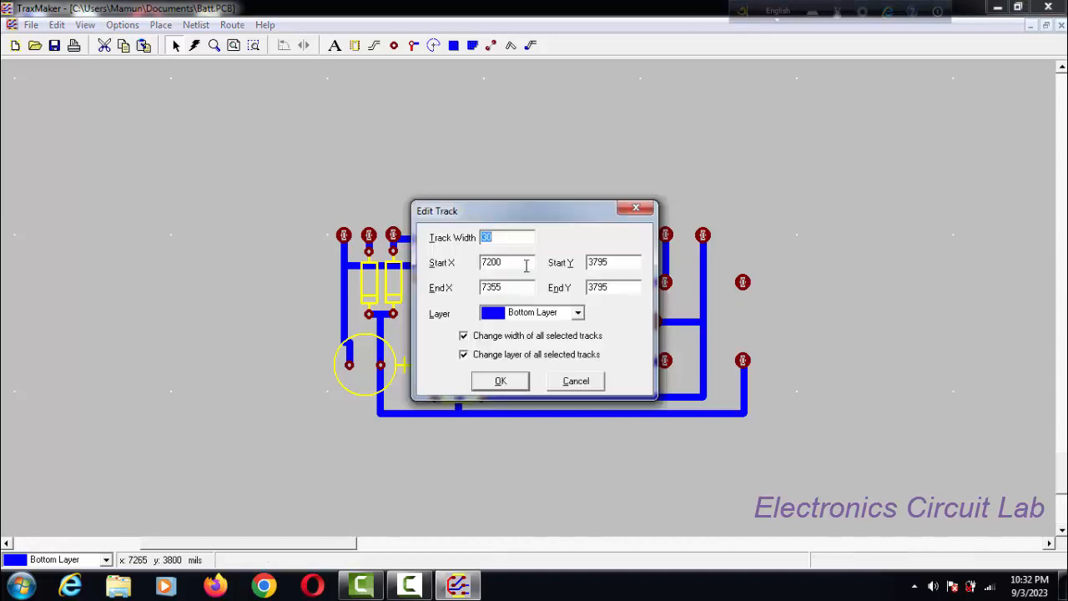
pyautogui.write('25')
pyautogui.click(516, 384)
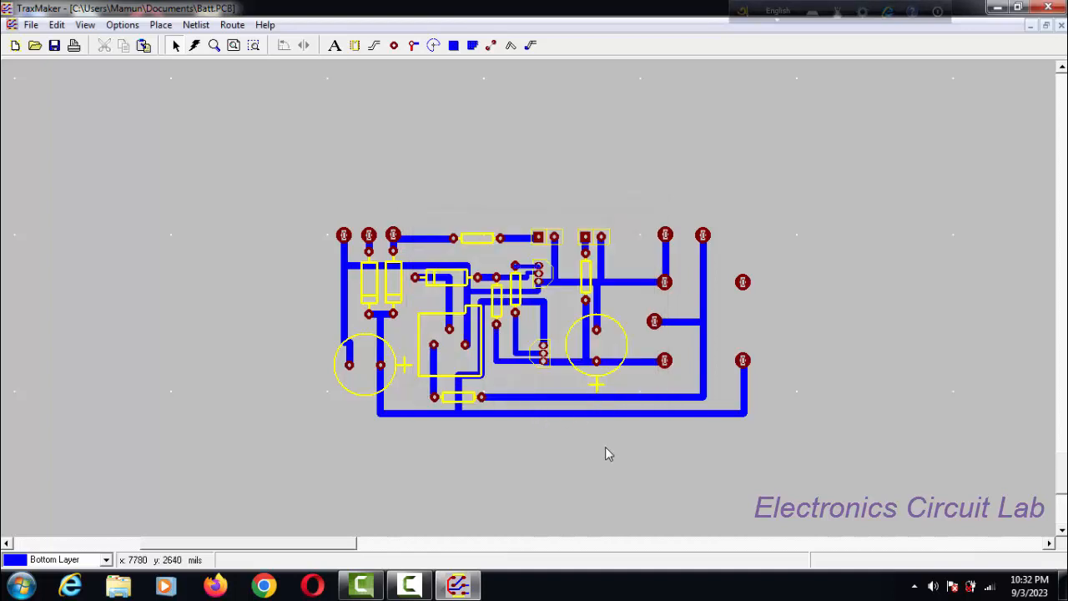
# Refresh the board view and save the Batt.PCB file.
pyautogui.rightClick(825, 225)
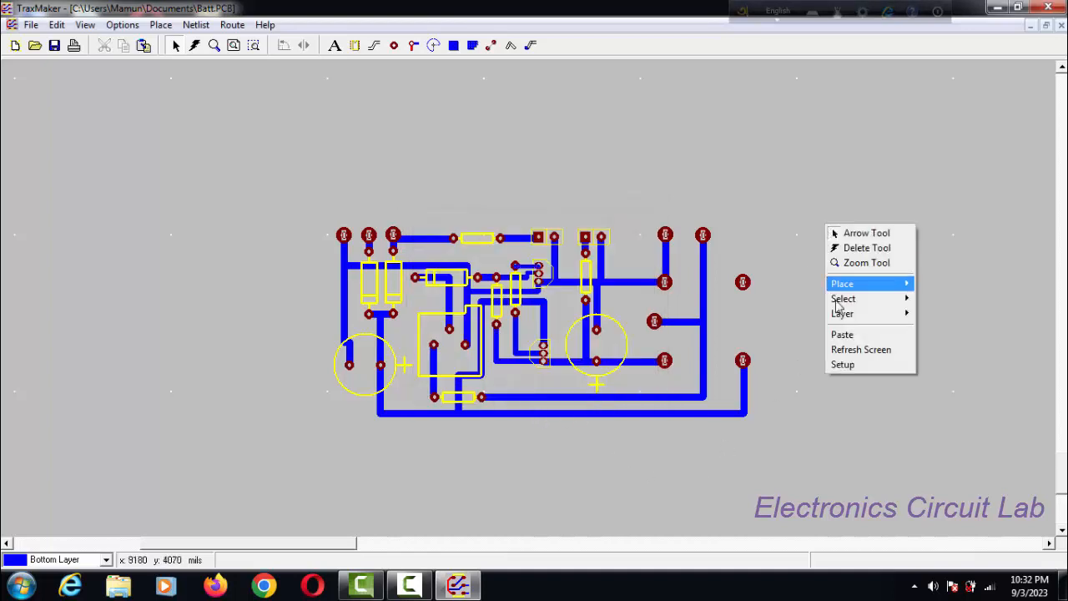
pyautogui.click(860, 349)
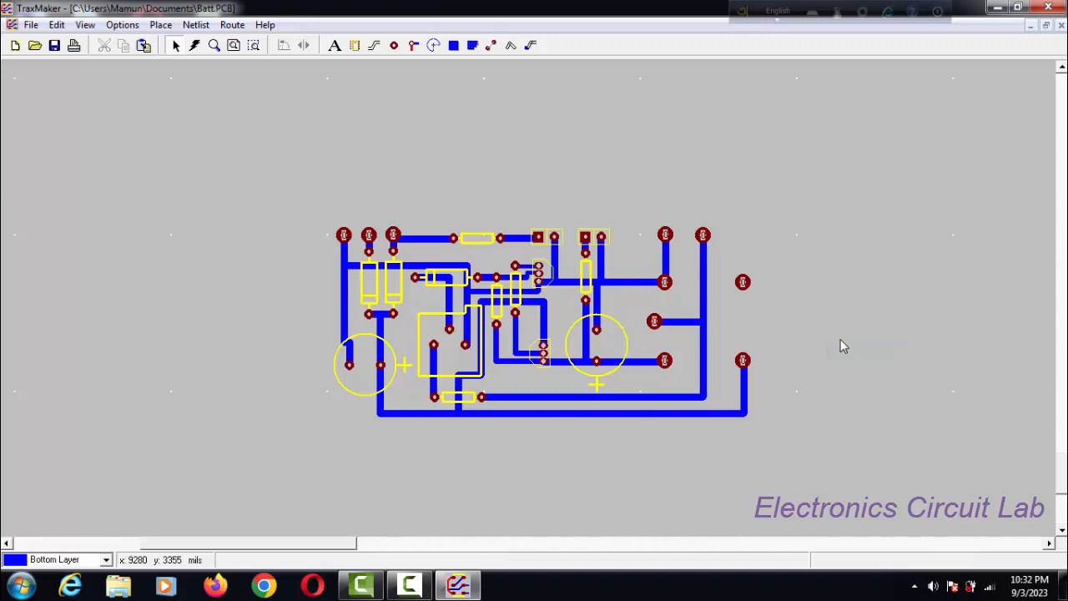
pyautogui.click(32, 25)
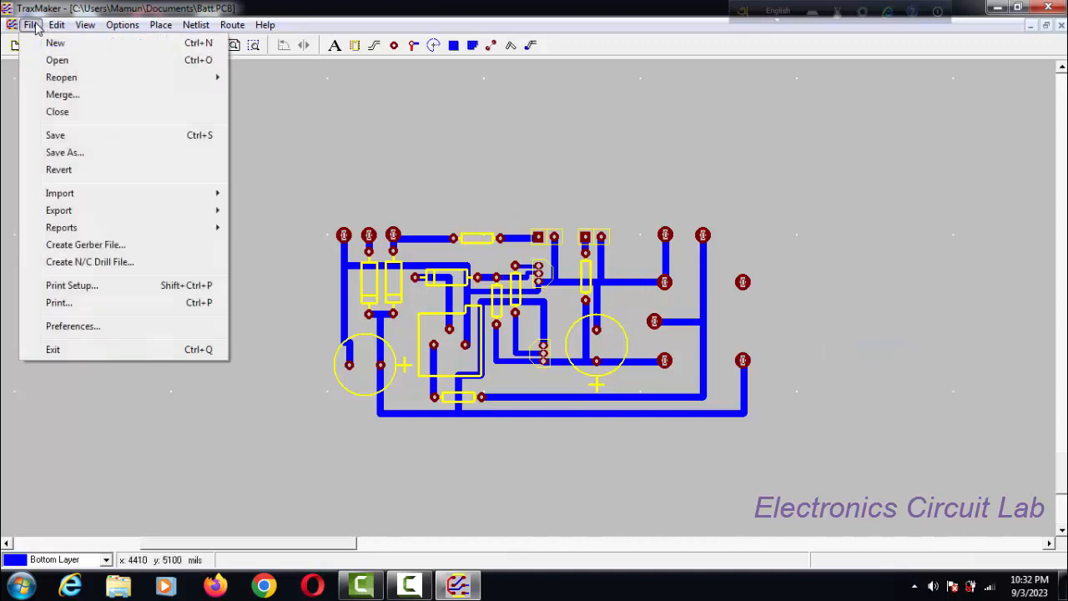
pyautogui.click(65, 136)
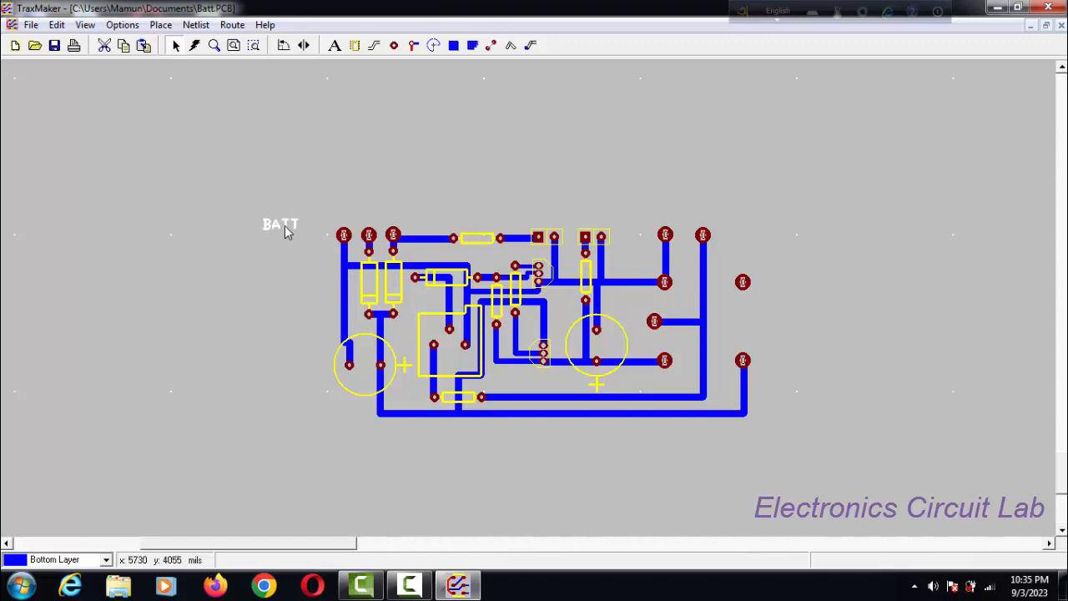
# Move the BATT label below the two upper-right pads and put it on the Top Overlay layer.
pyautogui.moveTo(284, 226); pyautogui.dragTo(678, 269)
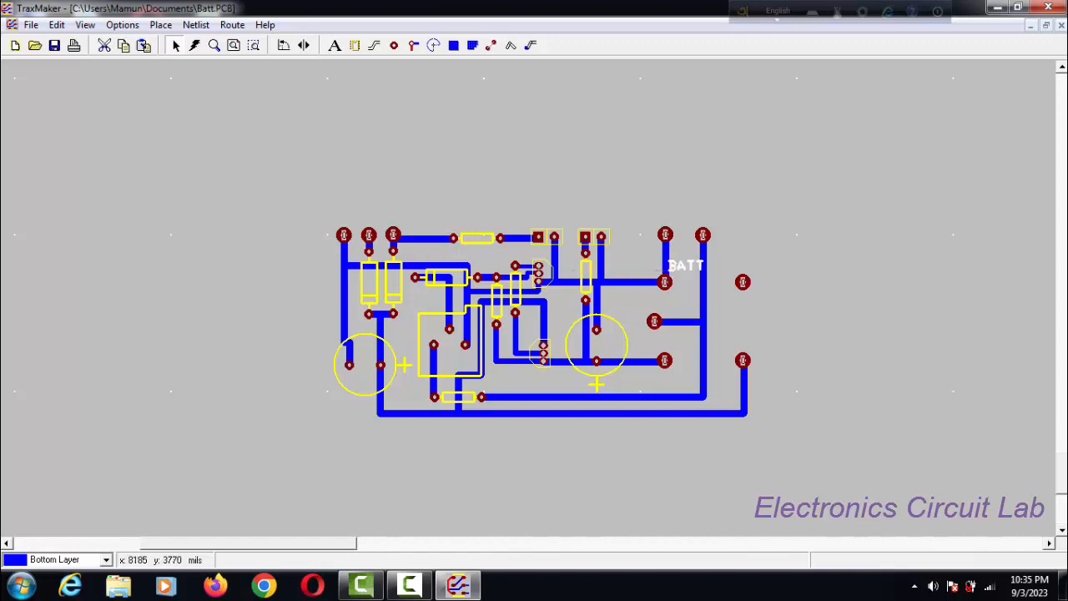
pyautogui.click(610, 188)
pyautogui.click(685, 265)
pyautogui.doubleClick(682, 267)
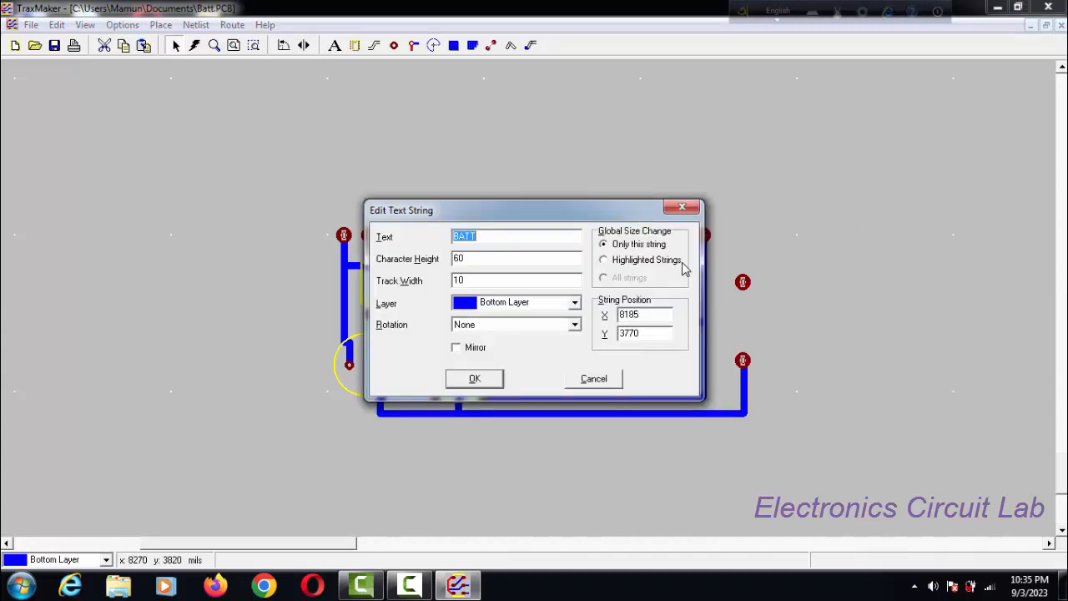
pyautogui.click(574, 303)
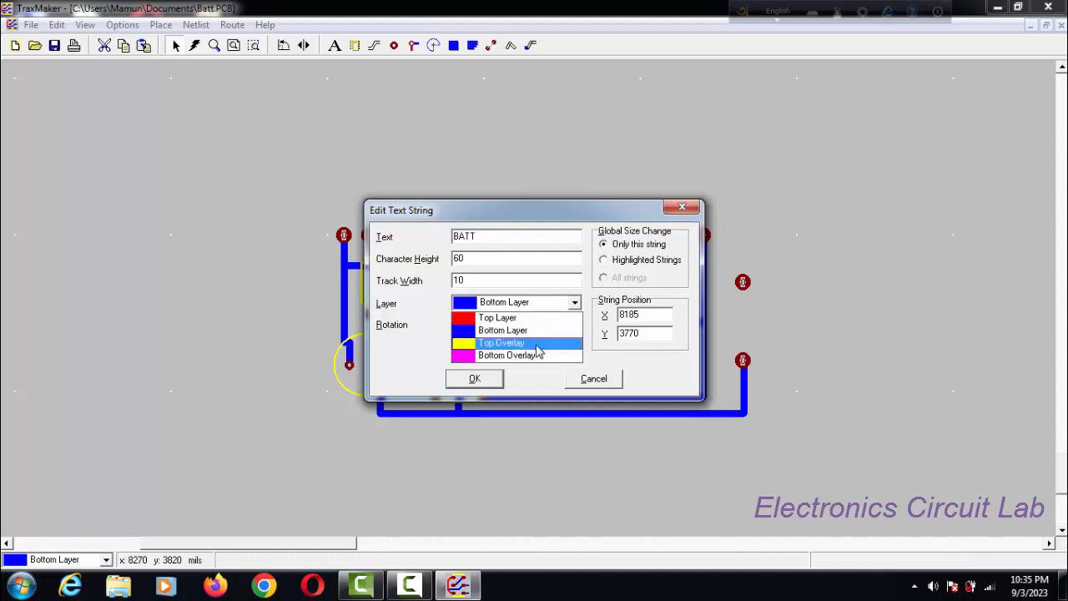
pyautogui.click(536, 345)
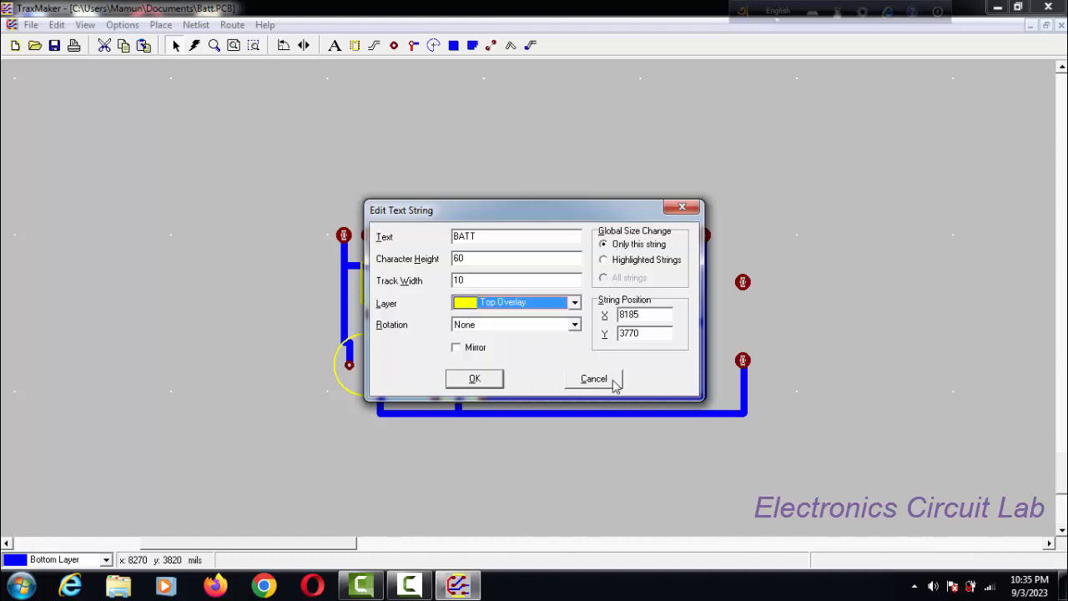
pyautogui.click(487, 386)
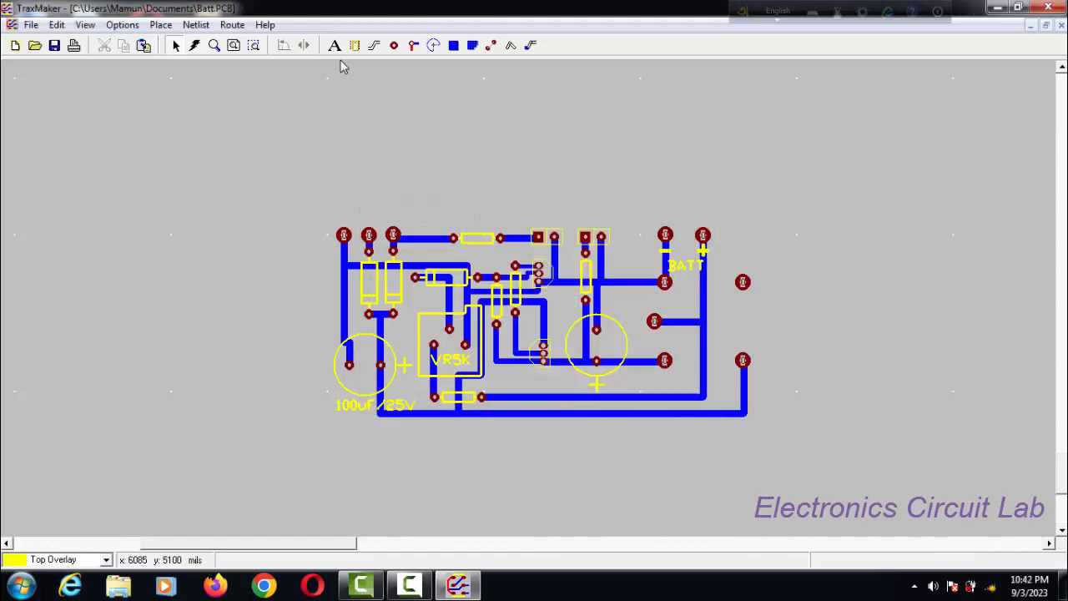
# Place a Top Overlay text 100uF/25V with character height 50 below the right capacitor.
pyautogui.click(335, 45)
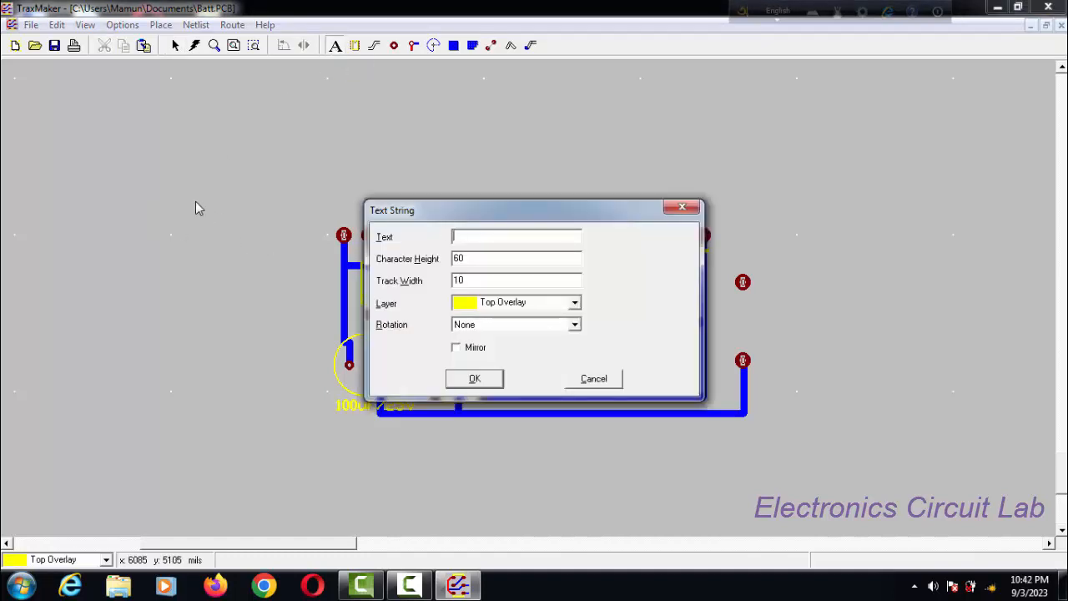
pyautogui.write('100uF/25V')
pyautogui.click(467, 261)
pyautogui.press('BackSpace')
pyautogui.click(475, 379)
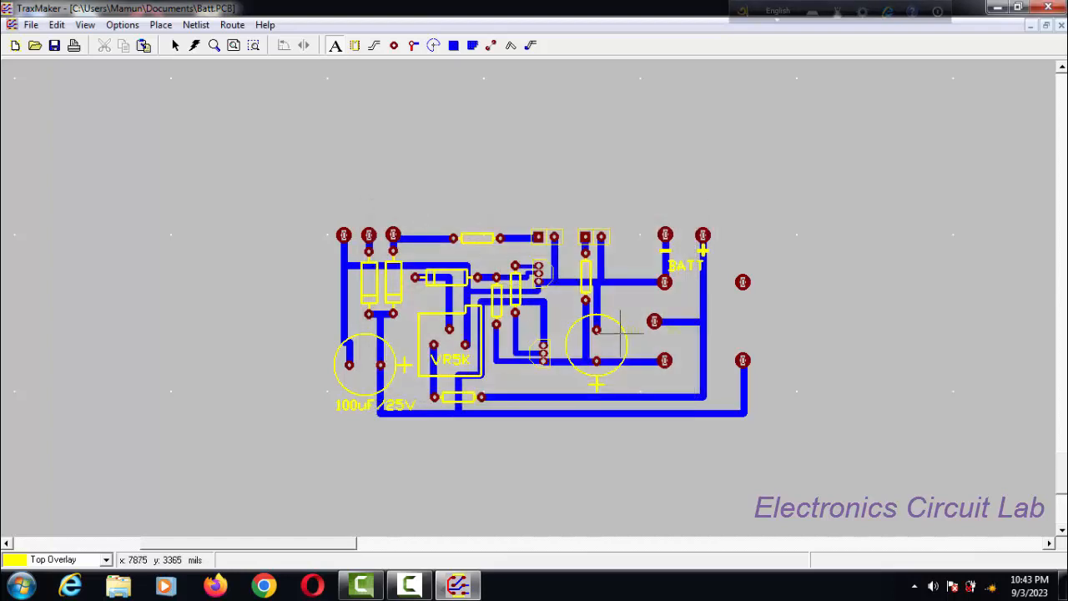
pyautogui.click(566, 404)
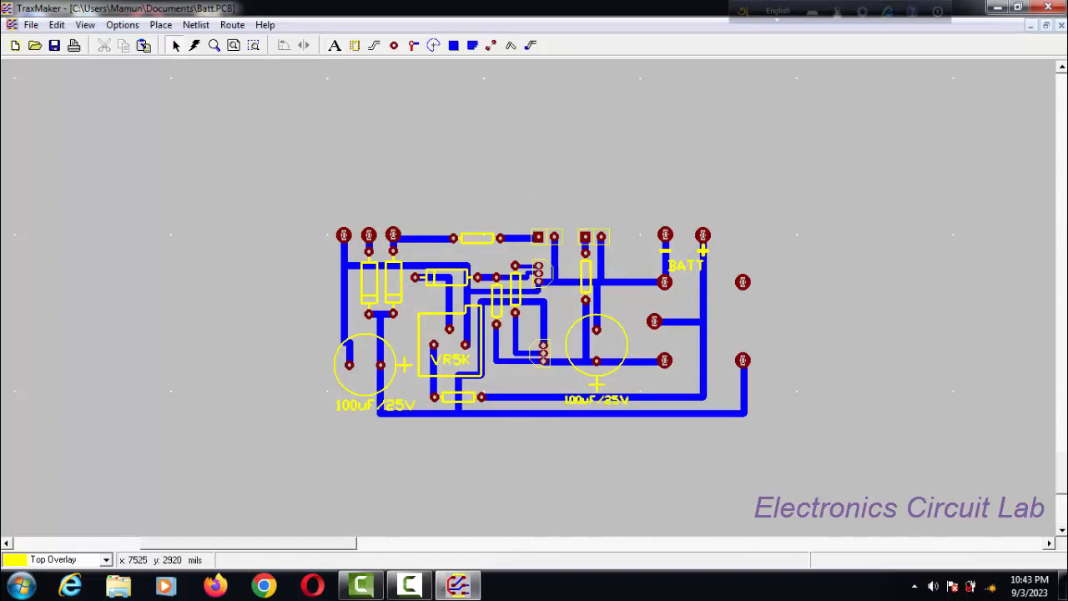
# Increase the character height of the right capacitor's 100uF/25V label and refresh the board view.
pyautogui.doubleClick(586, 404)
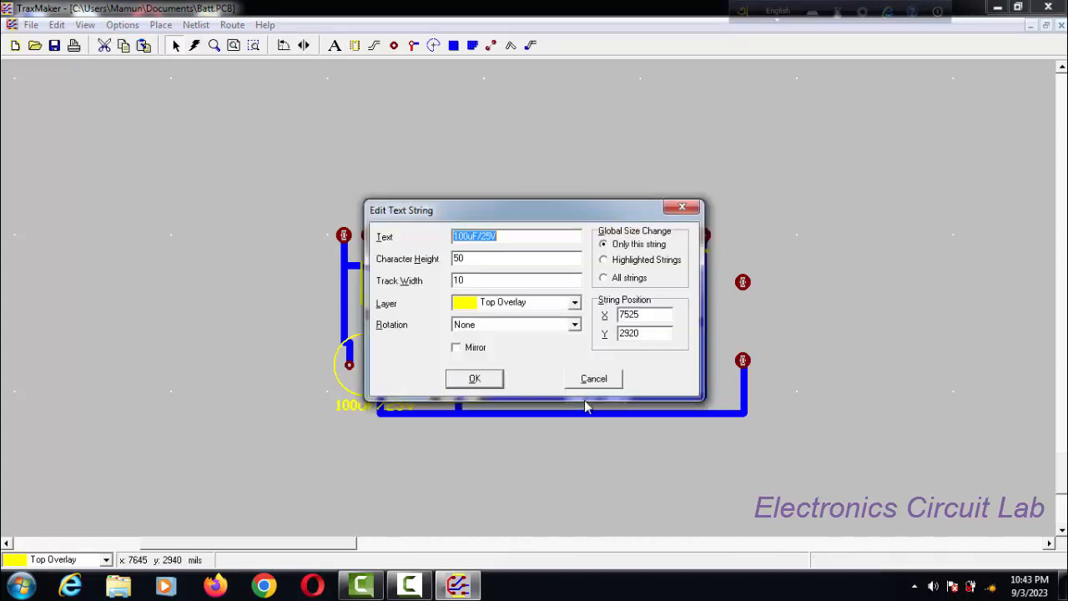
pyautogui.click(468, 259)
pyautogui.click(482, 379)
pyautogui.click(579, 458)
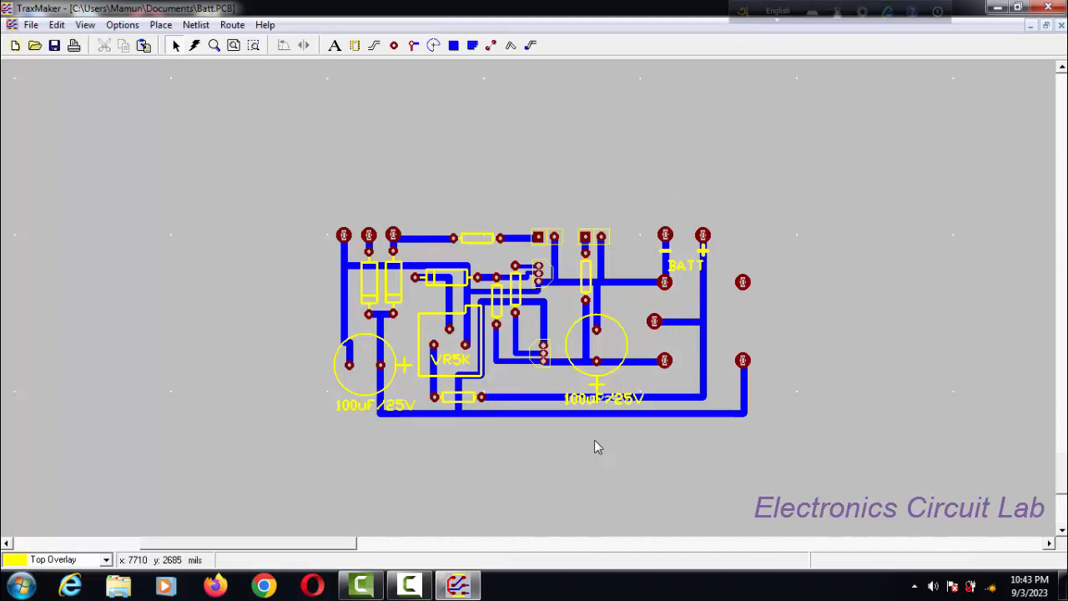
pyautogui.rightClick(589, 452)
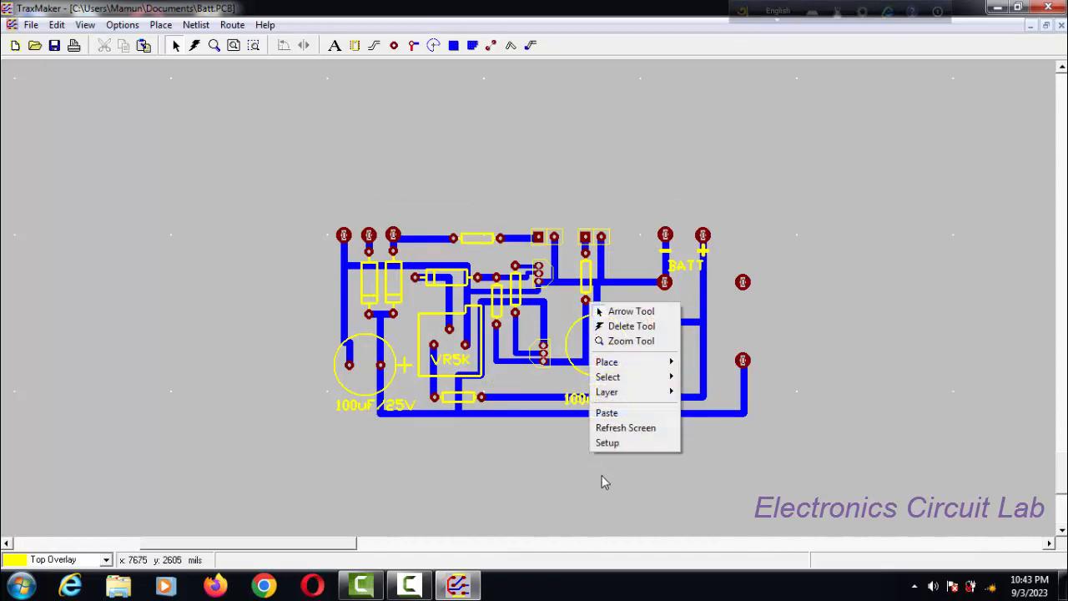
pyautogui.click(617, 429)
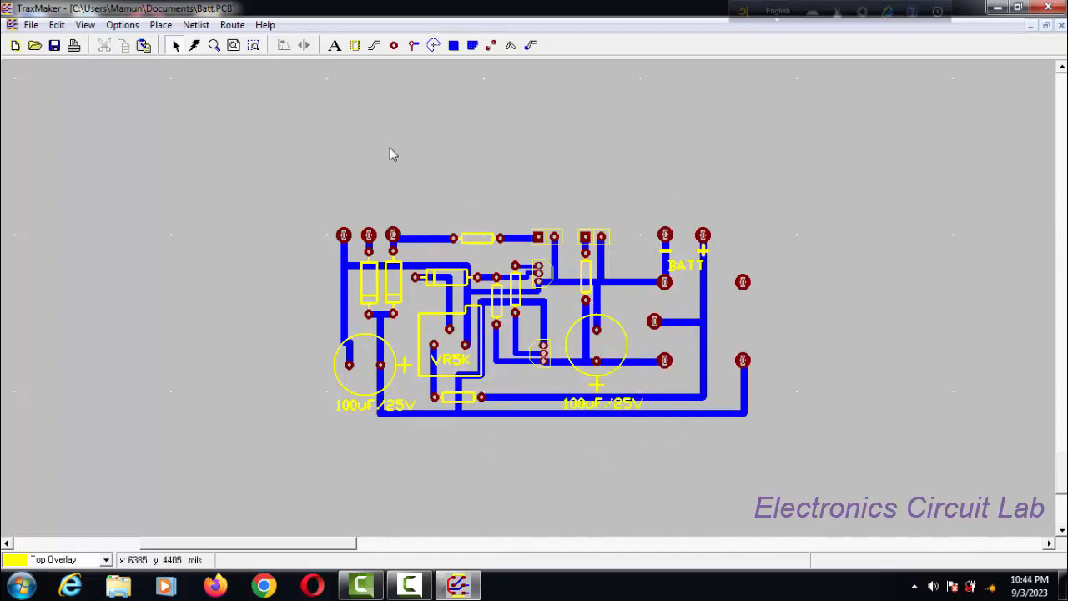
# Place the text R1K on the Top Overlay below the bottom resistor and refresh the board view.
pyautogui.click(334, 45)
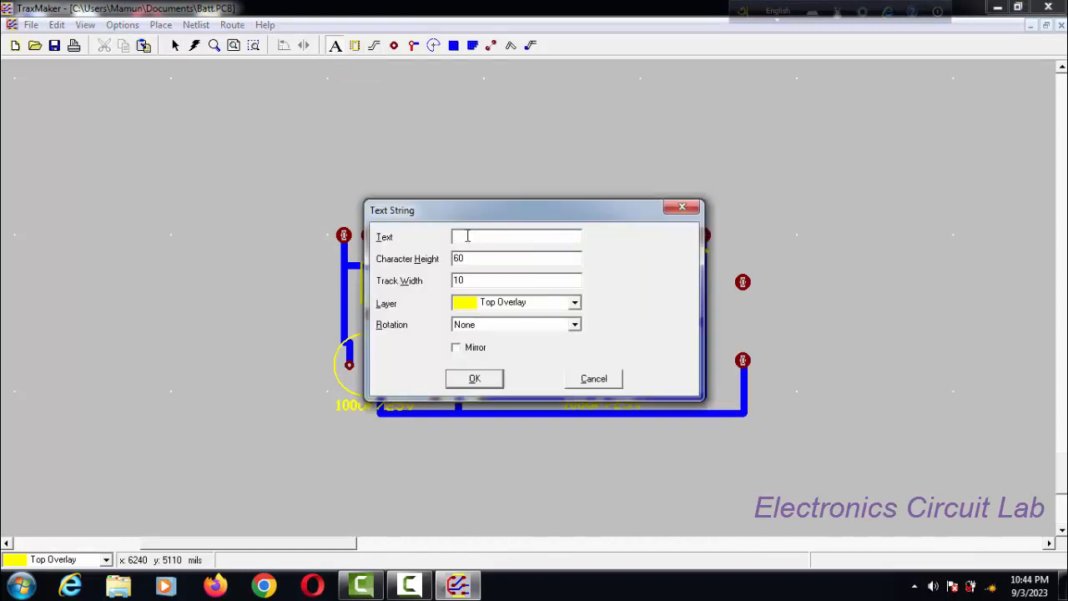
pyautogui.write('R1K')
pyautogui.click(474, 378)
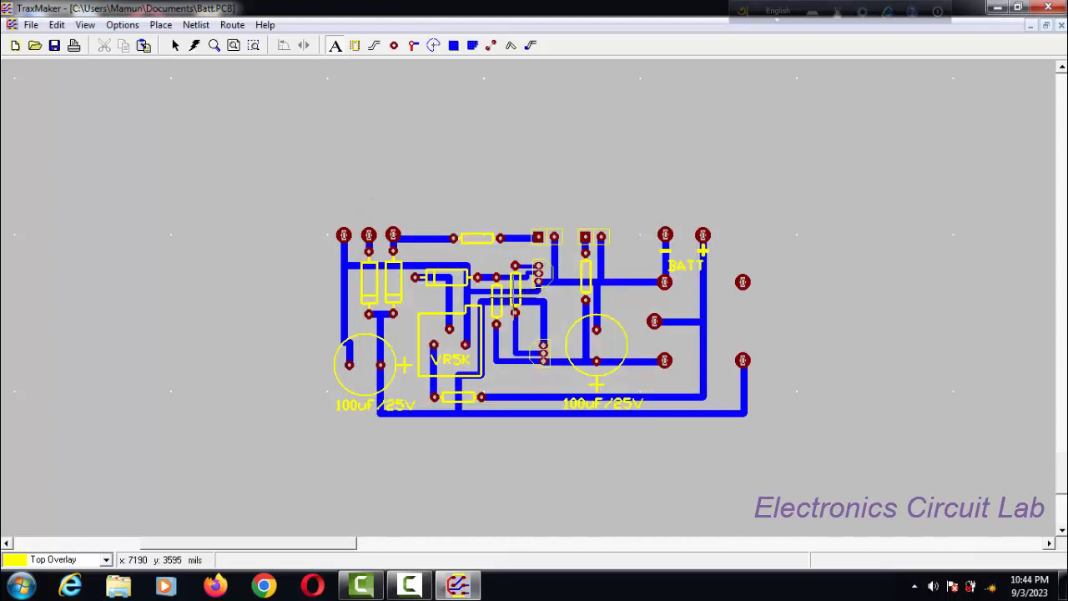
pyautogui.click(443, 412)
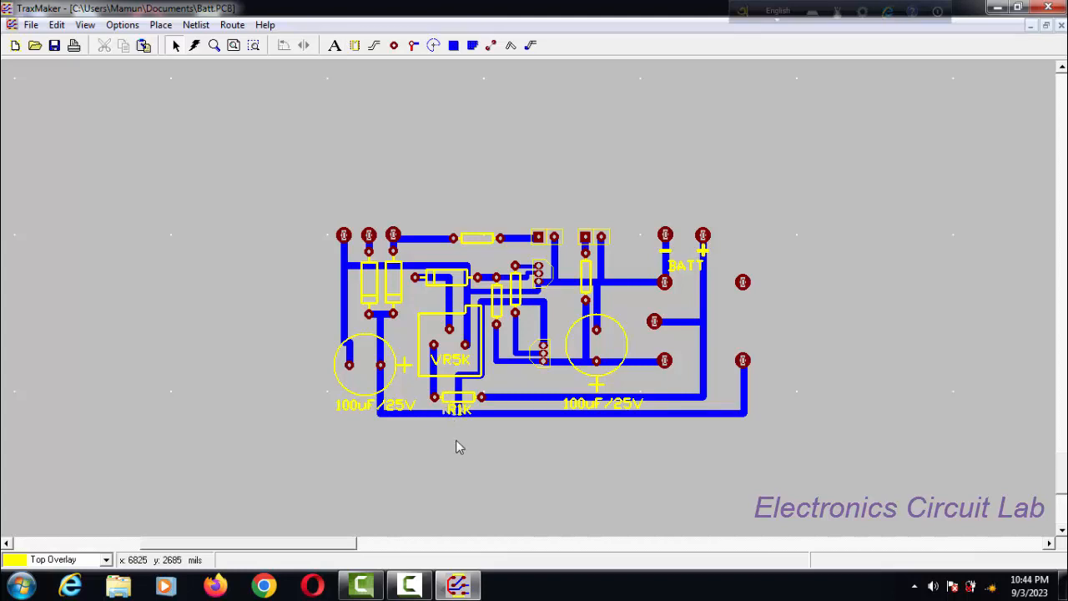
pyautogui.rightClick(455, 440)
pyautogui.click(478, 419)
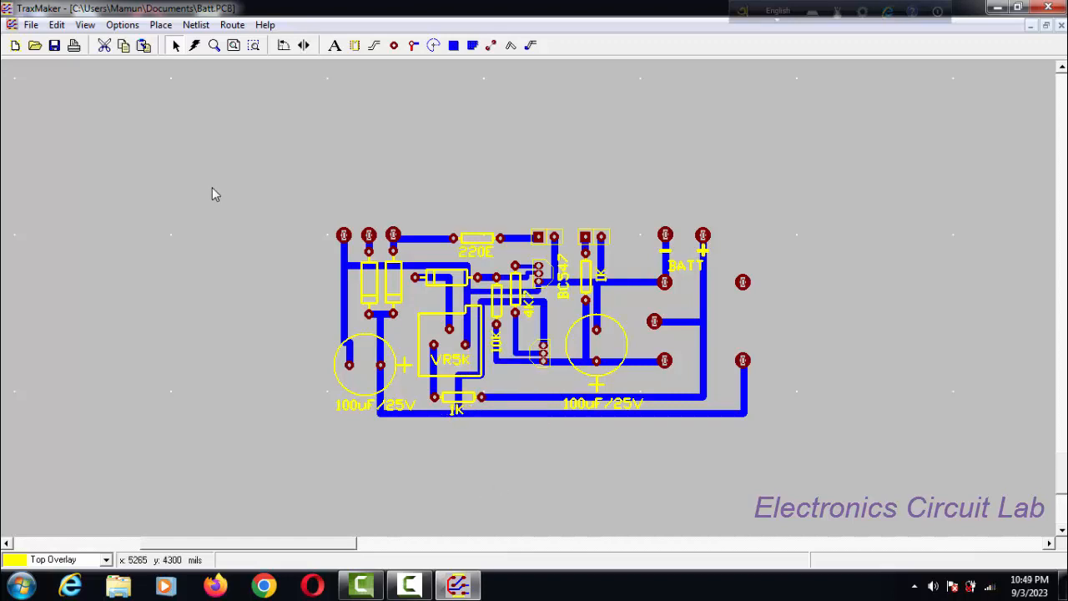
# Add a Top Overlay text BC557 with character height 60 and position it below the lower transistor.
pyautogui.click(334, 46)
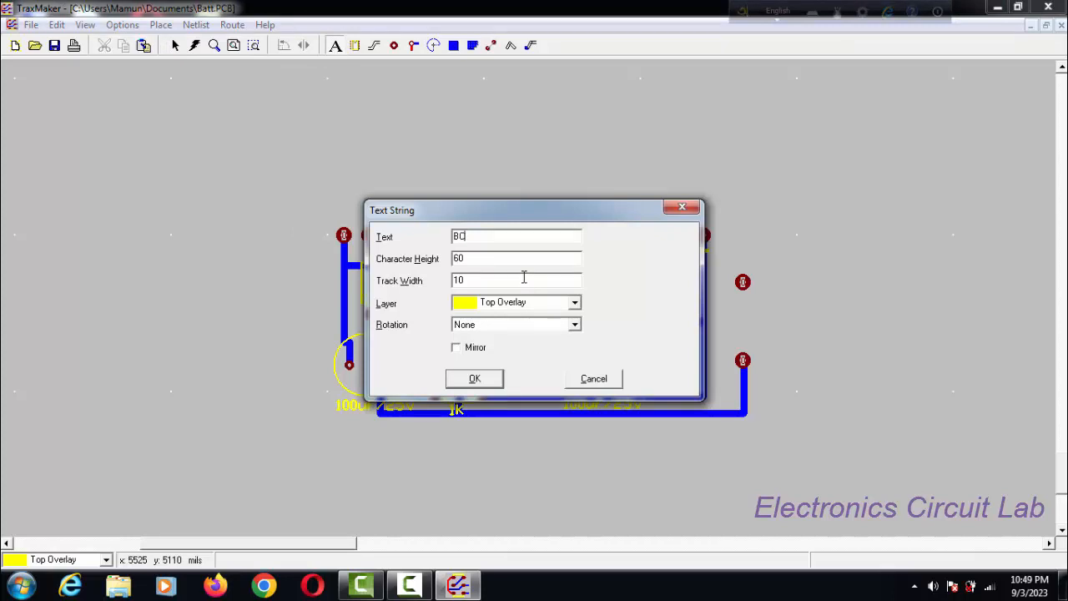
pyautogui.write('BC557')
pyautogui.click(493, 380)
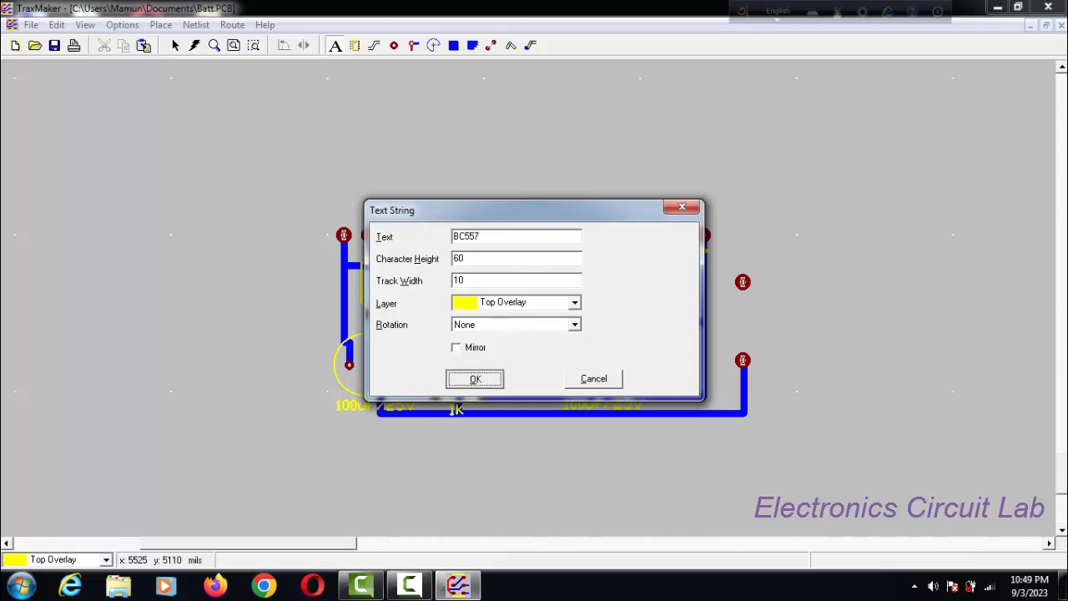
pyautogui.click(229, 309)
pyautogui.moveTo(251, 306)
pyautogui.mouseDown()
pyautogui.moveTo(234, 315)
pyautogui.moveTo(452, 388)
pyautogui.moveTo(519, 394)
pyautogui.moveTo(522, 382)
pyautogui.mouseUp()
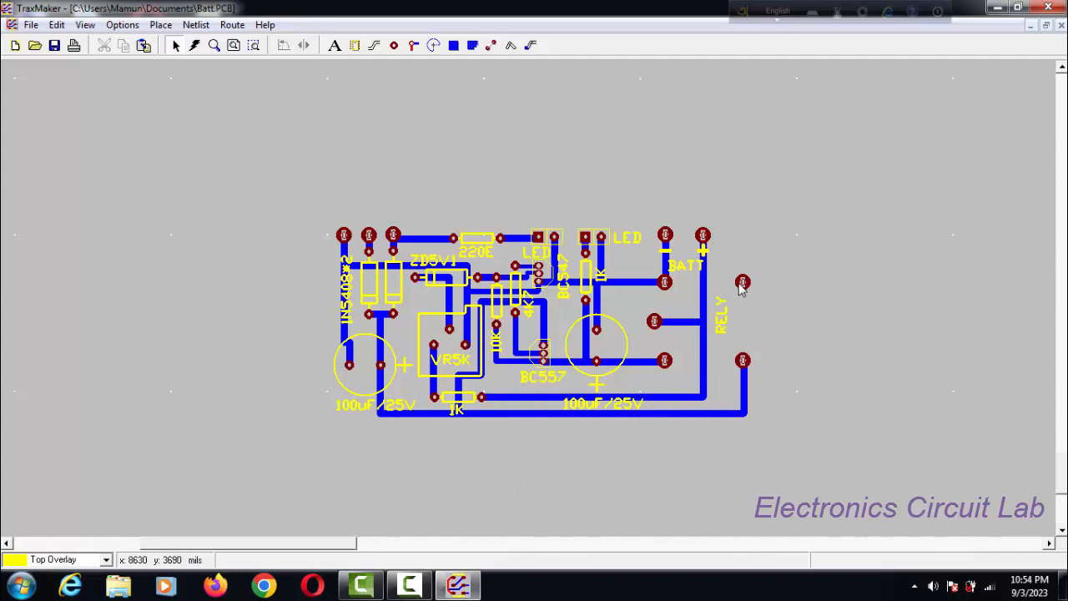
# Assign the unconnected pad near the RELY label to Multi-Layer.
pyautogui.doubleClick(742, 283)
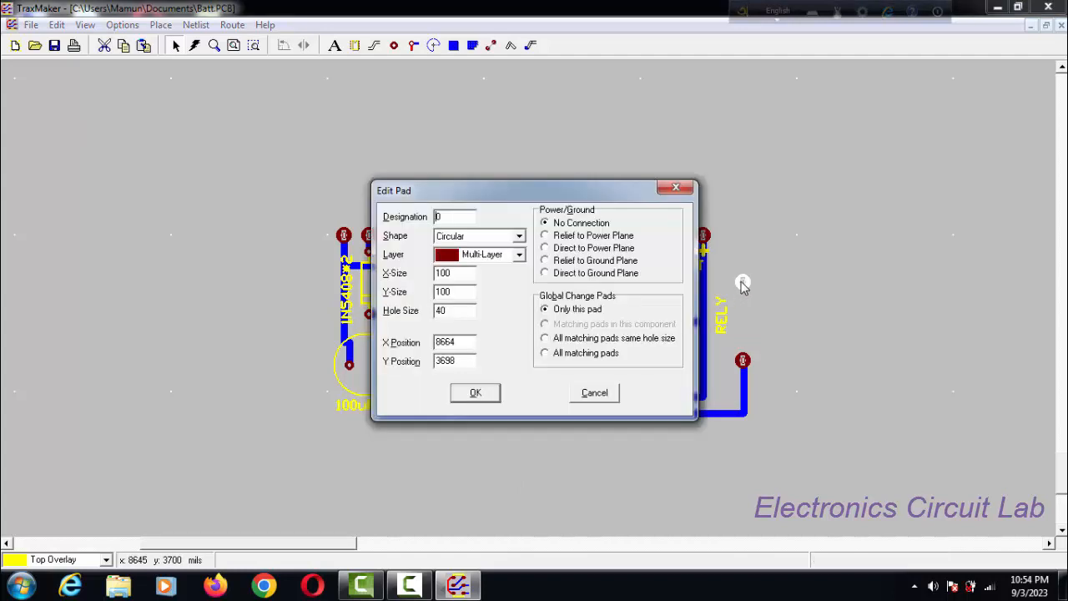
pyautogui.click(519, 254)
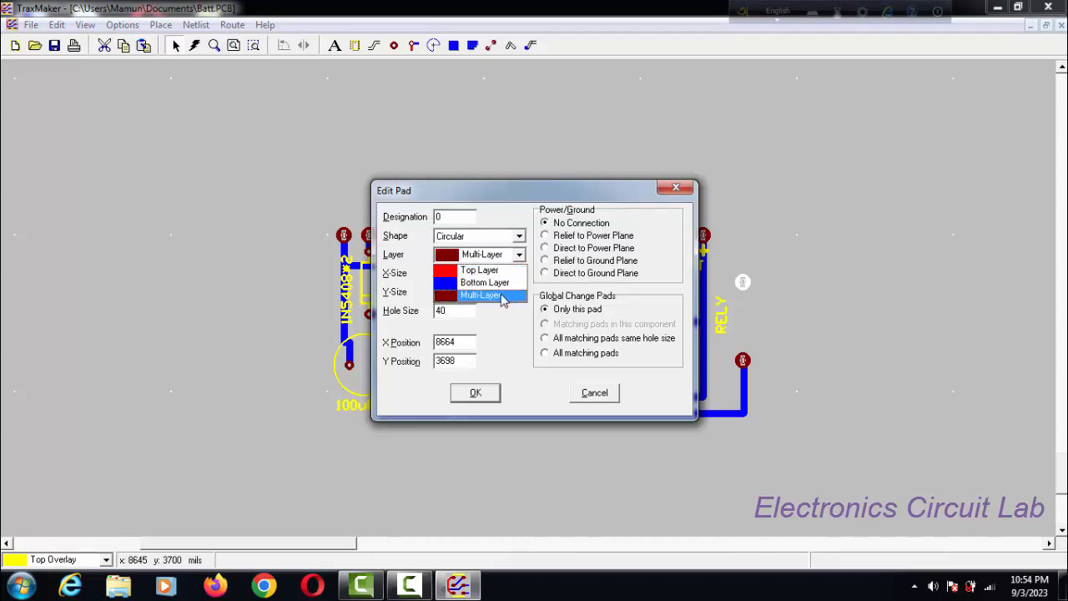
pyautogui.click(489, 297)
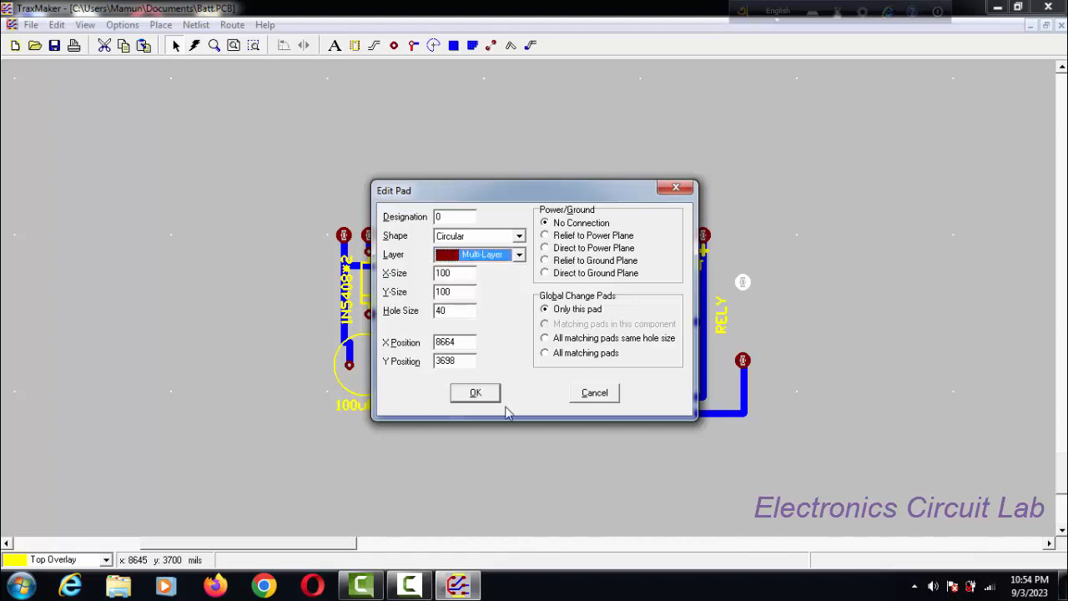
pyautogui.click(478, 393)
pyautogui.click(845, 342)
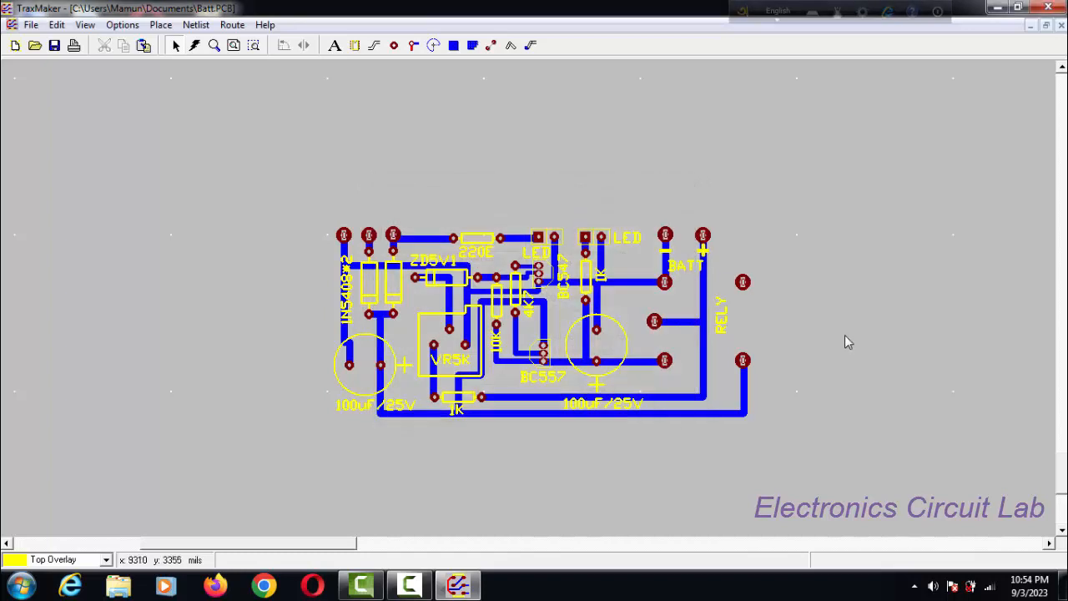
# Switch the active drawing layer to Bottom Layer.
pyautogui.rightClick(747, 400)
pyautogui.moveTo(783, 488)
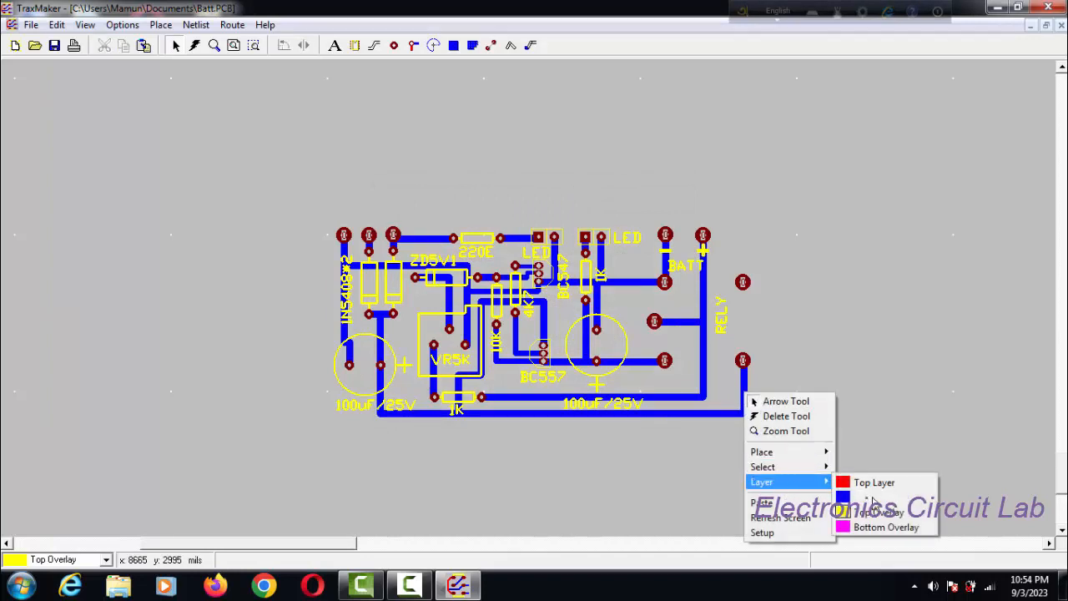
pyautogui.click(873, 499)
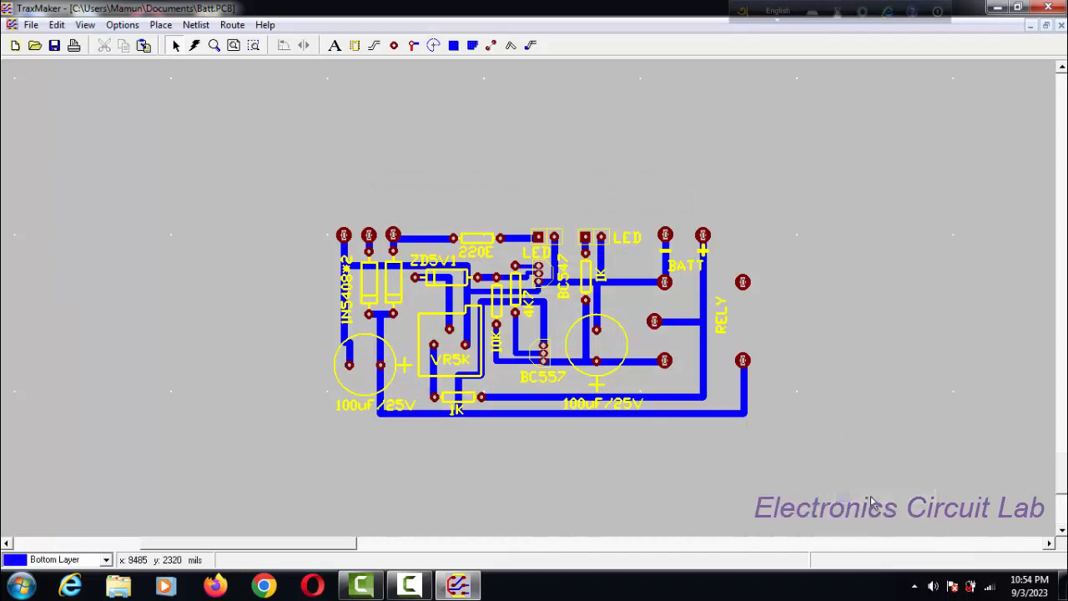
# Assign the short vertical track below the lower-right pad to Bottom Layer and refresh the board view.
pyautogui.doubleClick(746, 387)
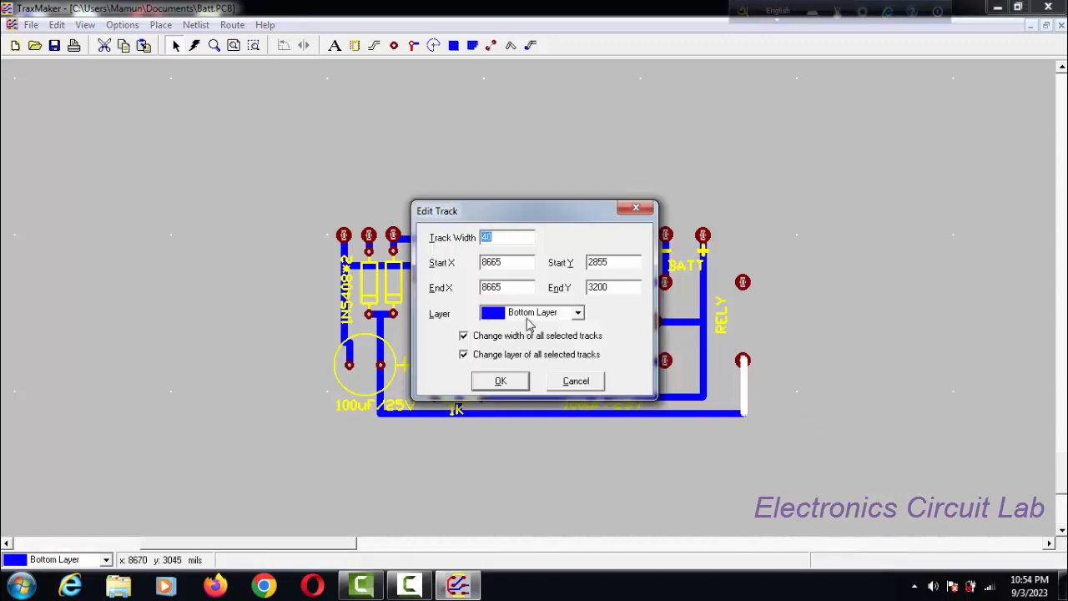
pyautogui.click(576, 315)
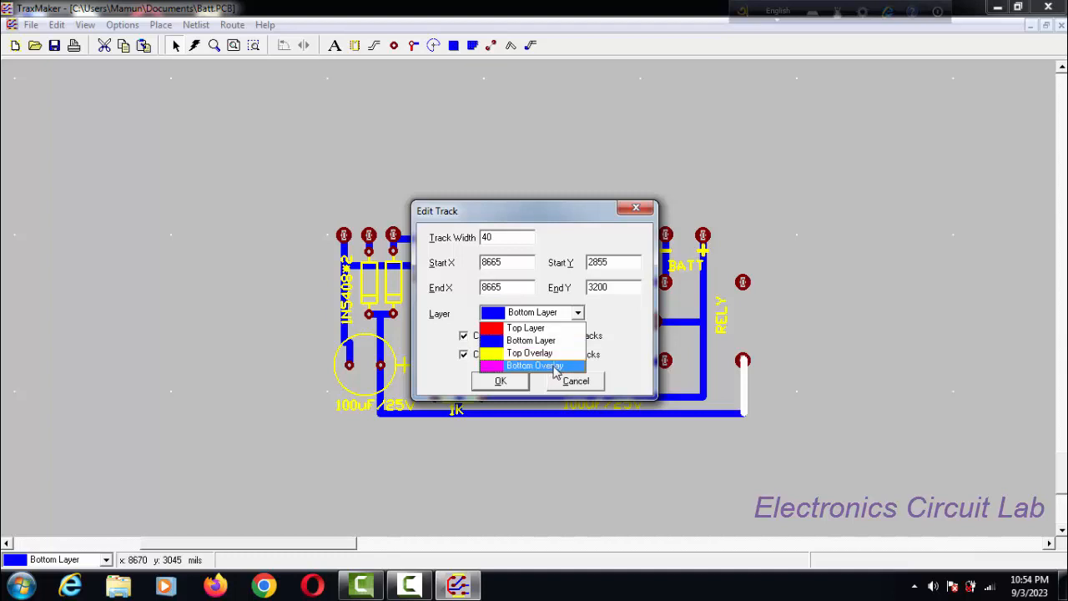
pyautogui.click(537, 341)
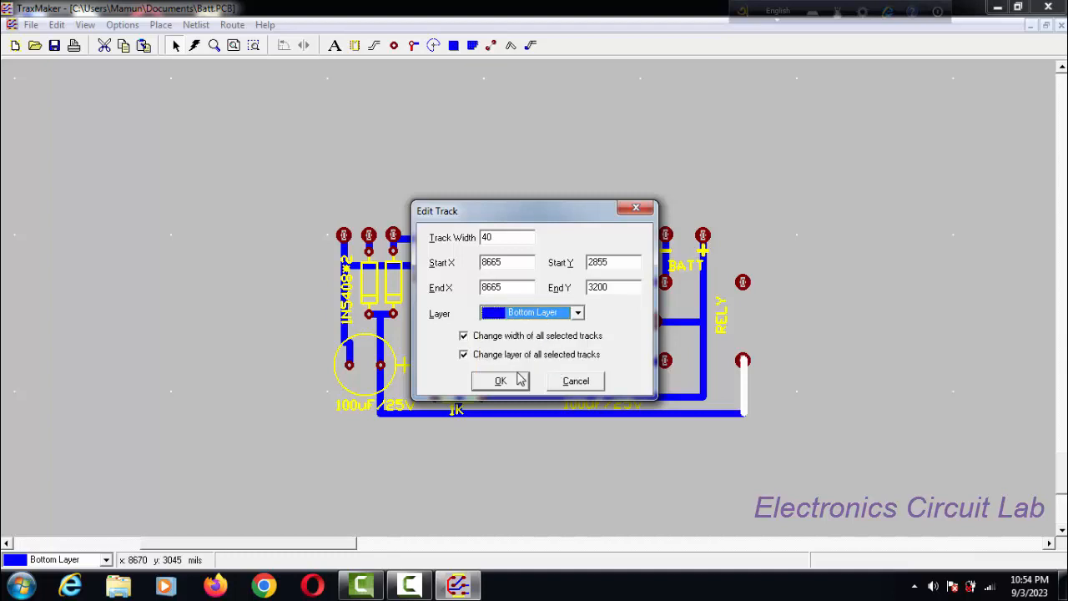
pyautogui.click(500, 380)
pyautogui.rightClick(844, 328)
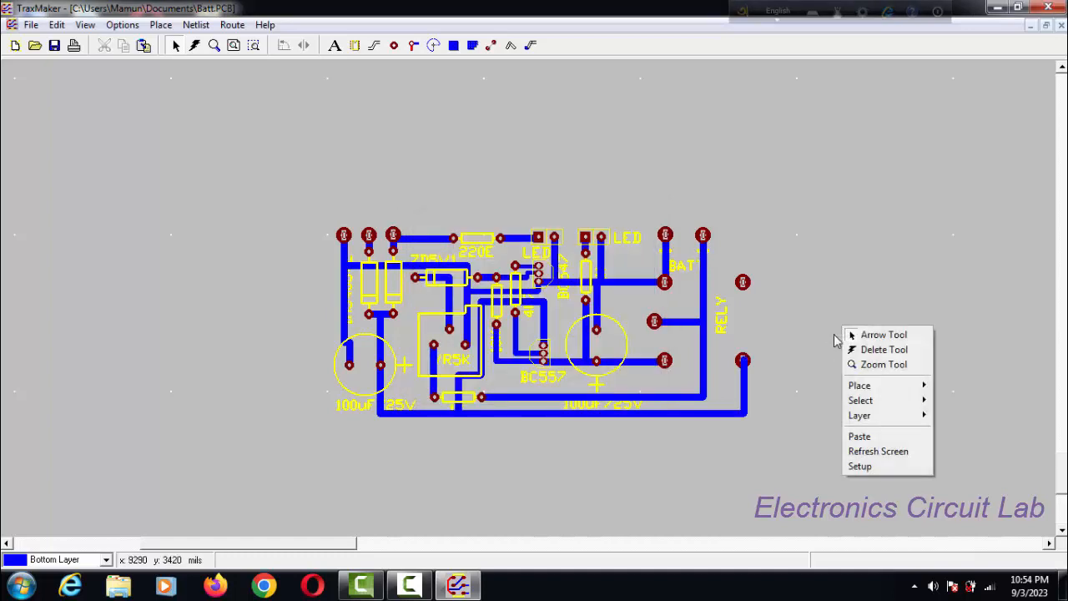
pyautogui.click(889, 451)
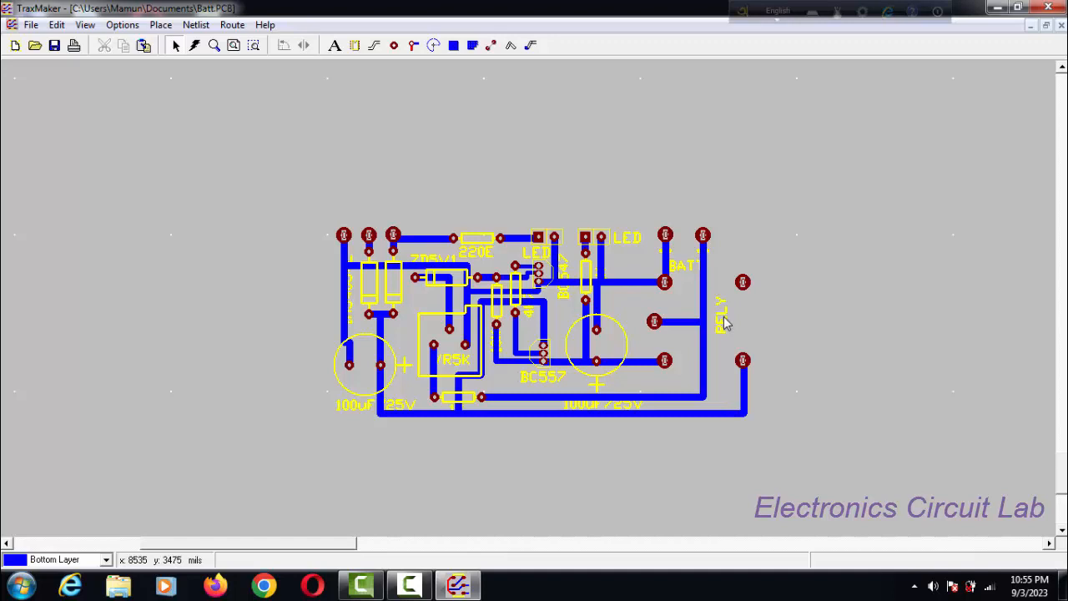
# Switch the active drawing layer to Top Overlay.
pyautogui.rightClick(724, 323)
pyautogui.moveTo(747, 412)
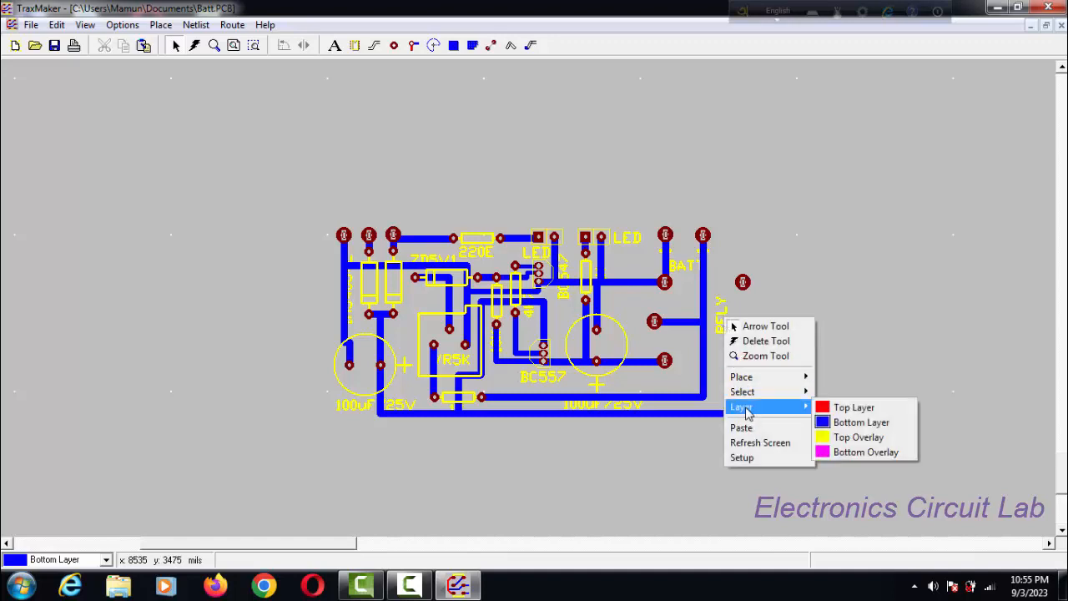
pyautogui.click(859, 439)
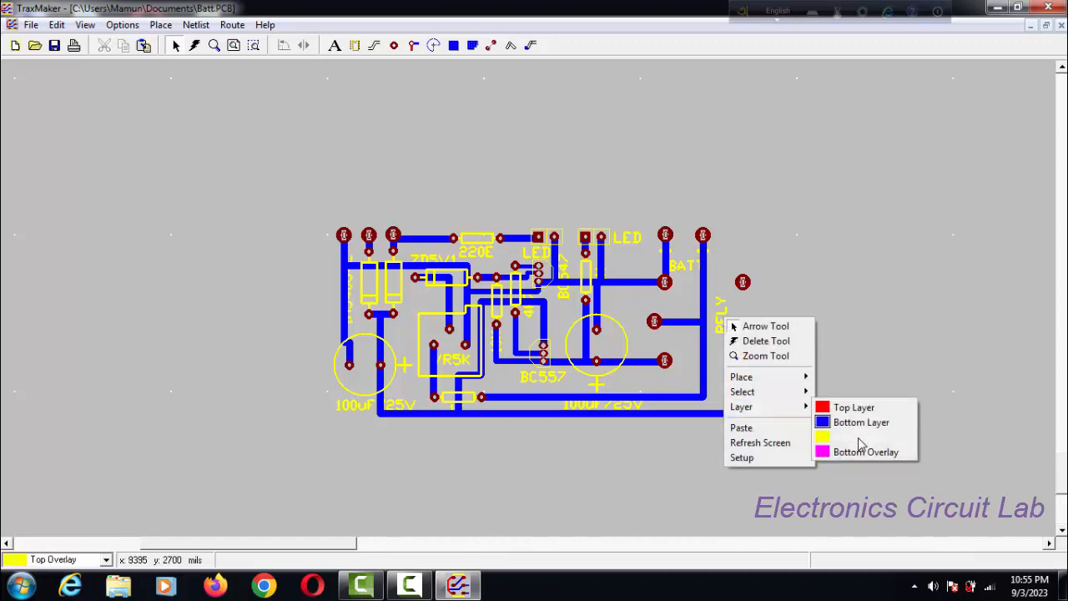
# Assign the RELY text string to Top Overlay and refresh the board view.
pyautogui.doubleClick(722, 328)
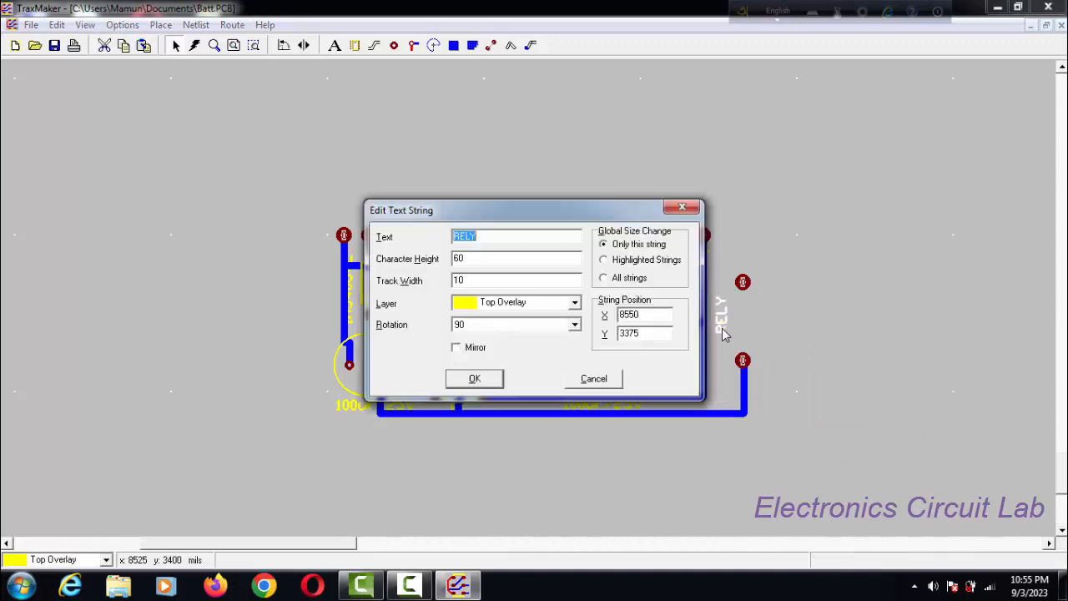
pyautogui.click(575, 304)
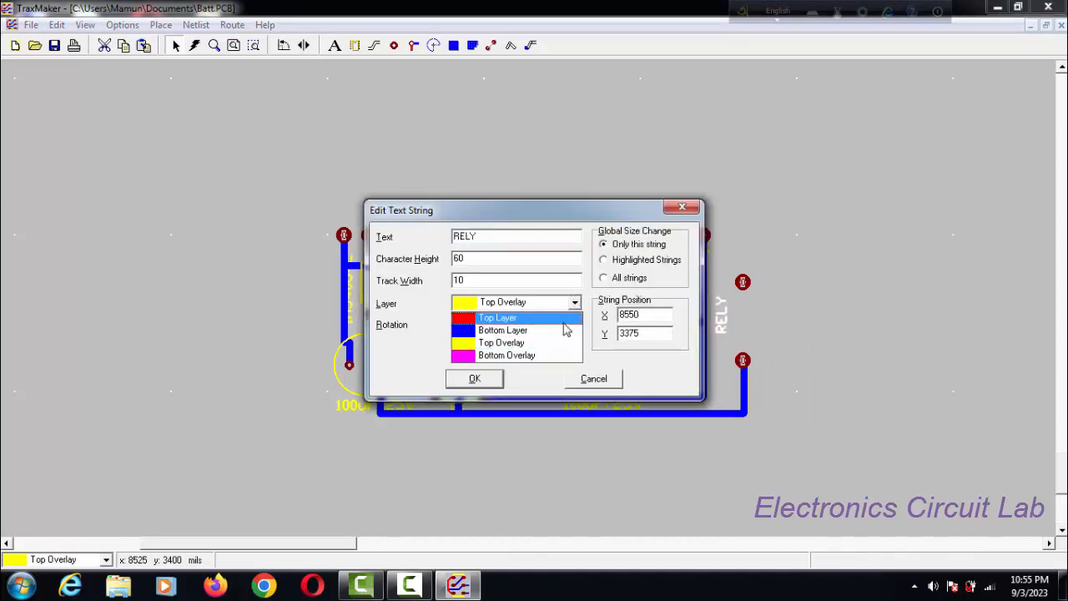
pyautogui.click(558, 344)
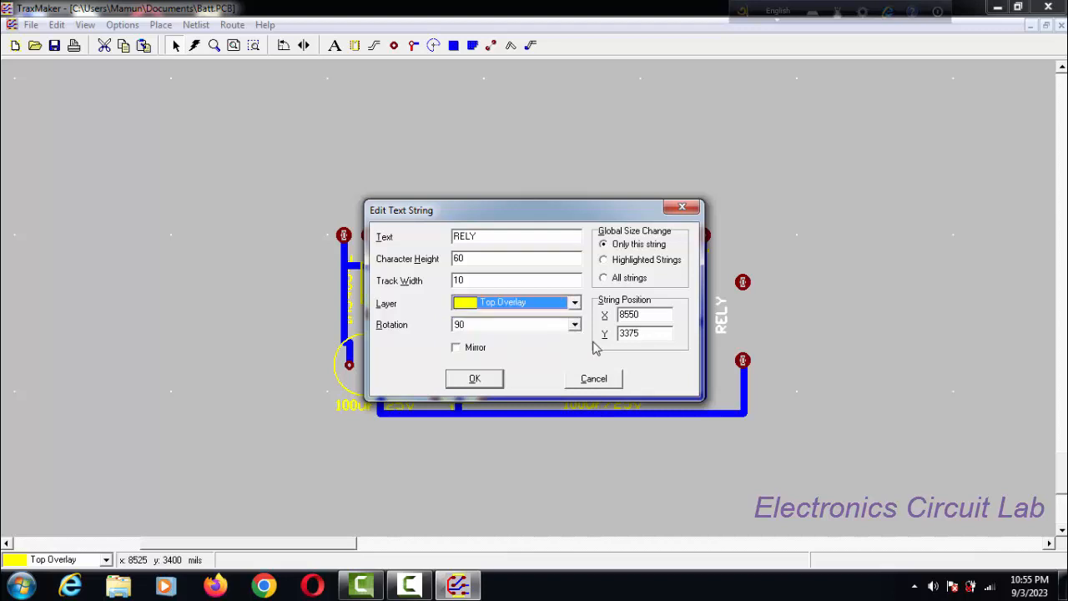
pyautogui.click(493, 380)
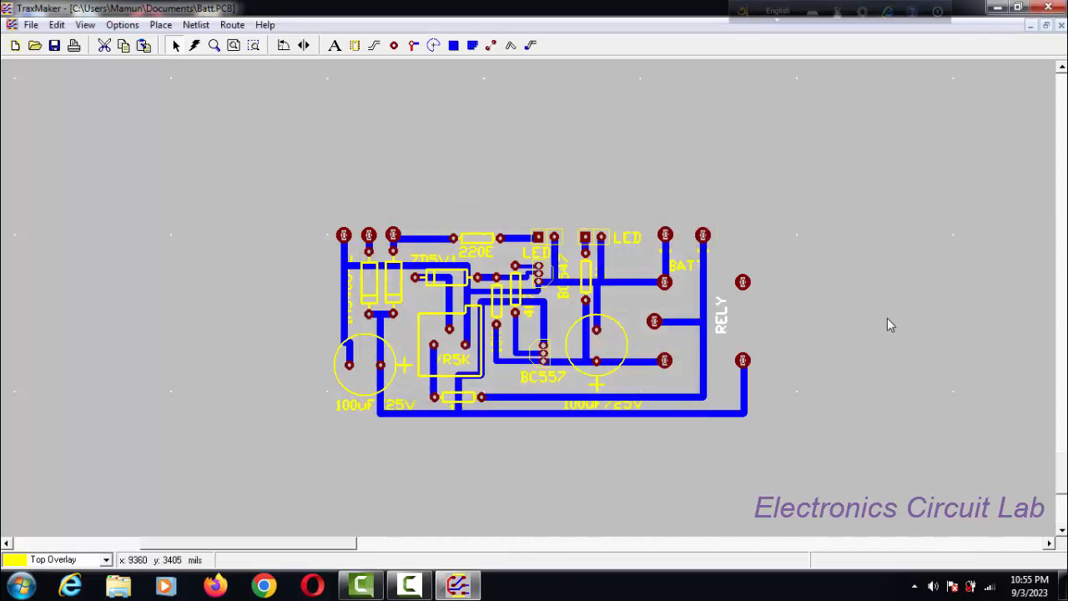
pyautogui.rightClick(887, 318)
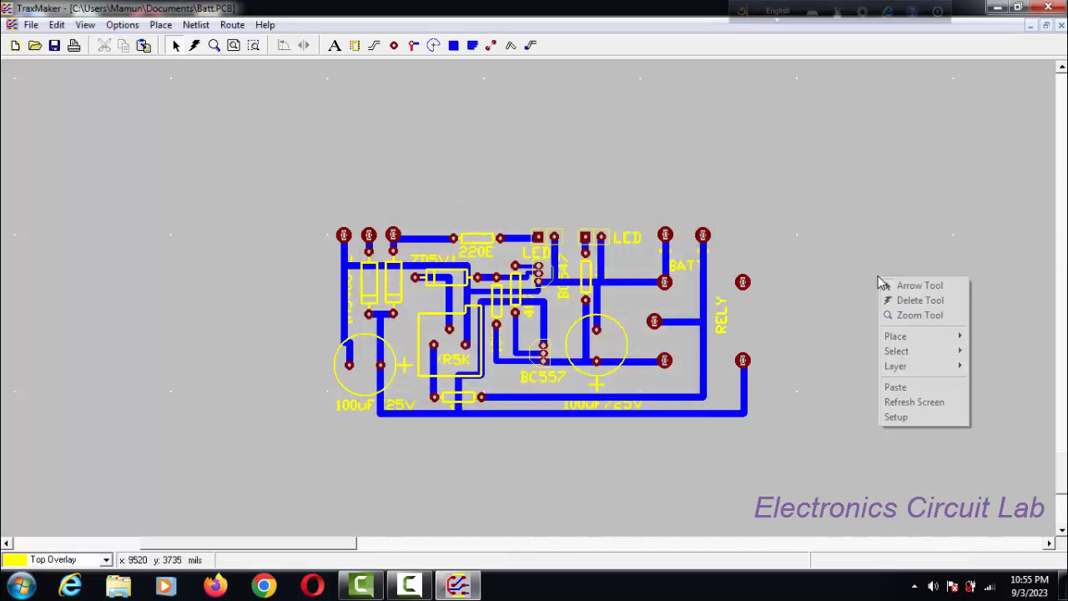
pyautogui.click(909, 404)
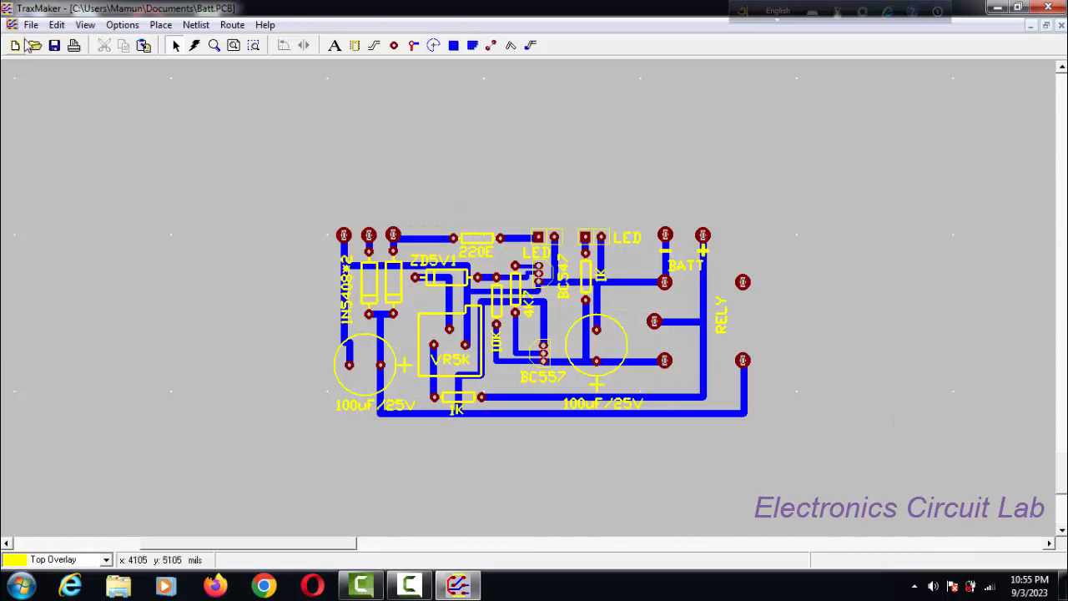
# Save the Batt board layout.
pyautogui.click(32, 26)
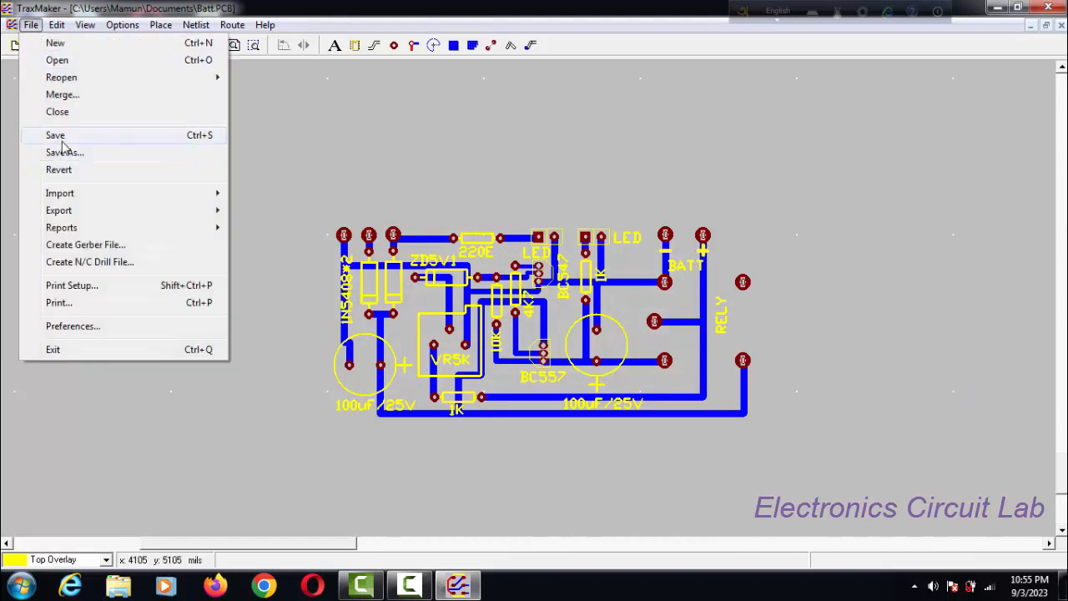